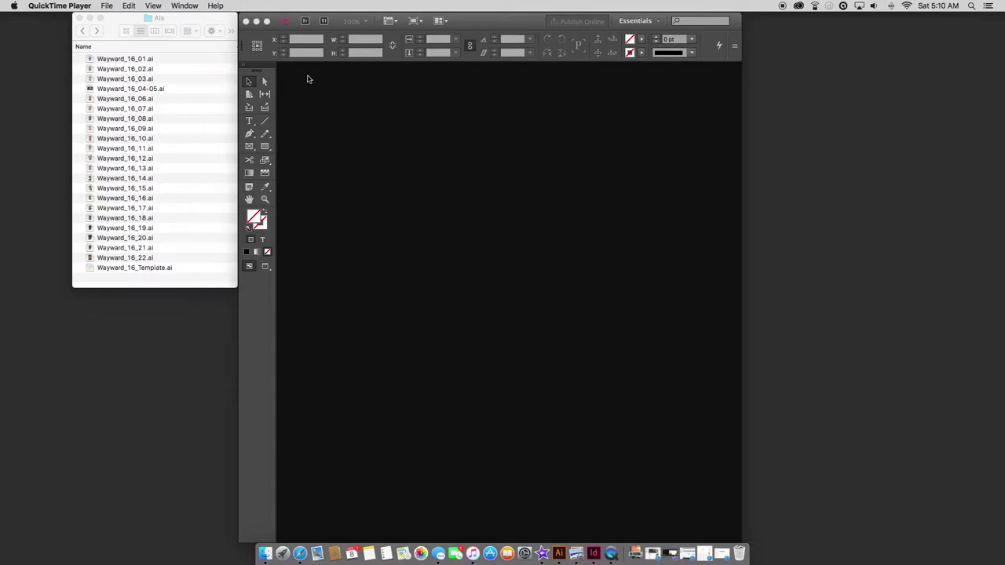
# Switch from QuickTime Player to InDesign CC, with its Links and Pages panels showing
pyautogui.click(106, 7)
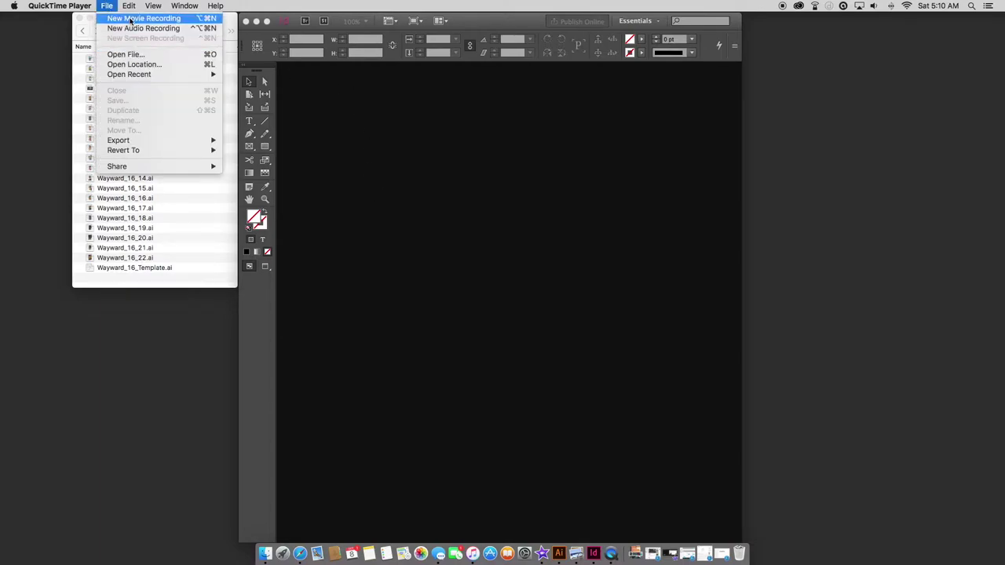
pyautogui.click(423, 162)
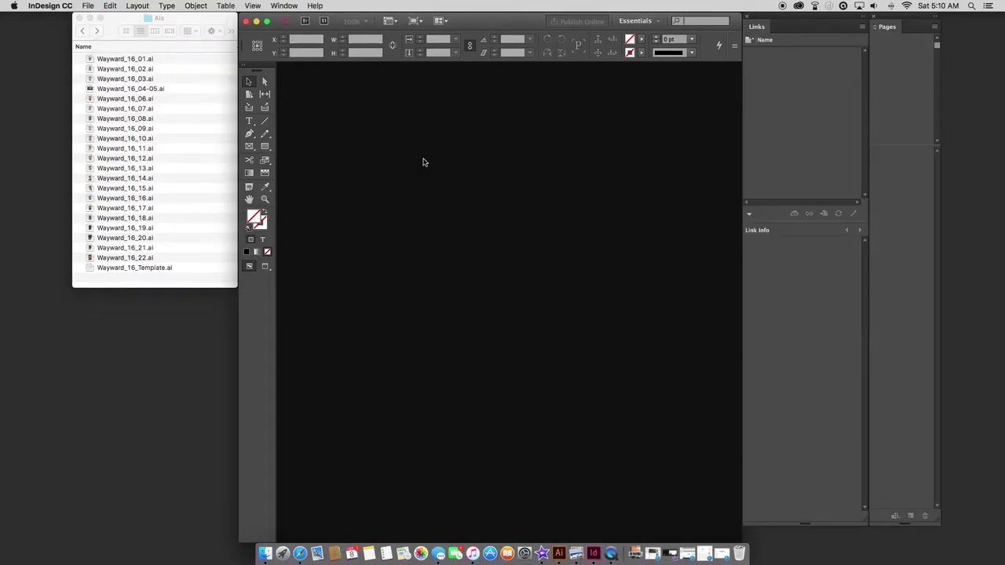
# Create a one-page 6.625 × 10.1875 in document with 0.5 in margins
pyautogui.click(88, 6)
pyautogui.moveTo(92, 18)
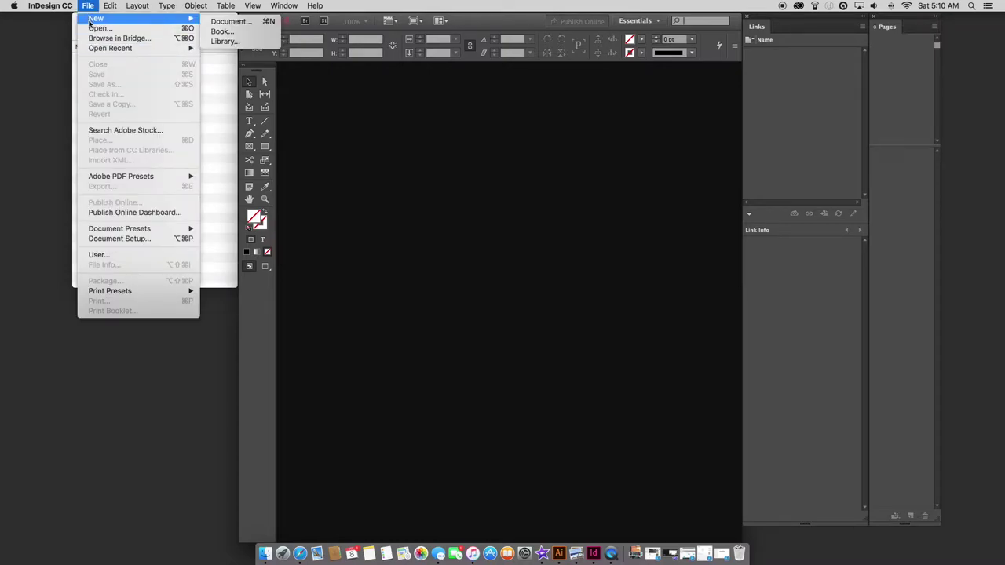
pyautogui.click(235, 22)
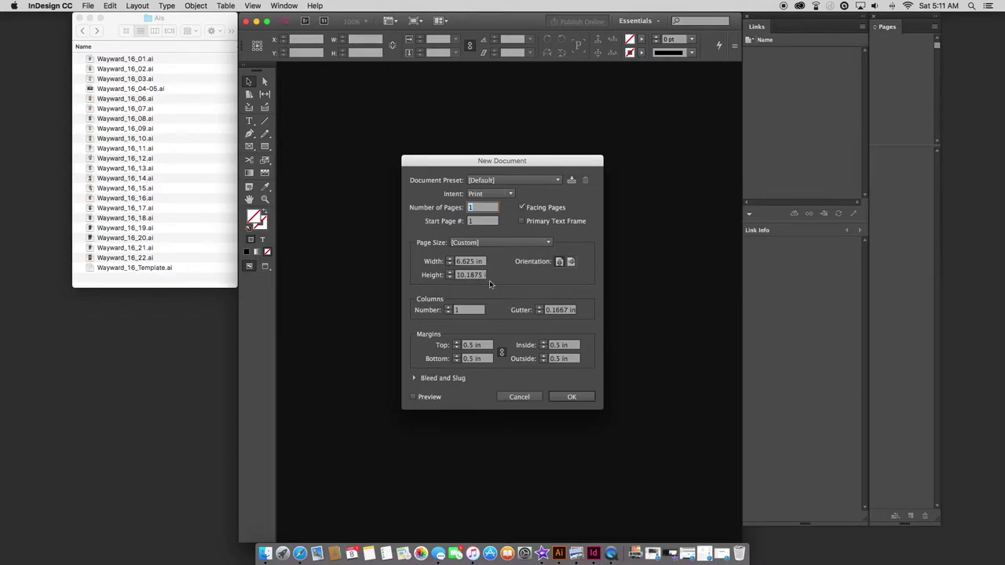
pyautogui.click(572, 397)
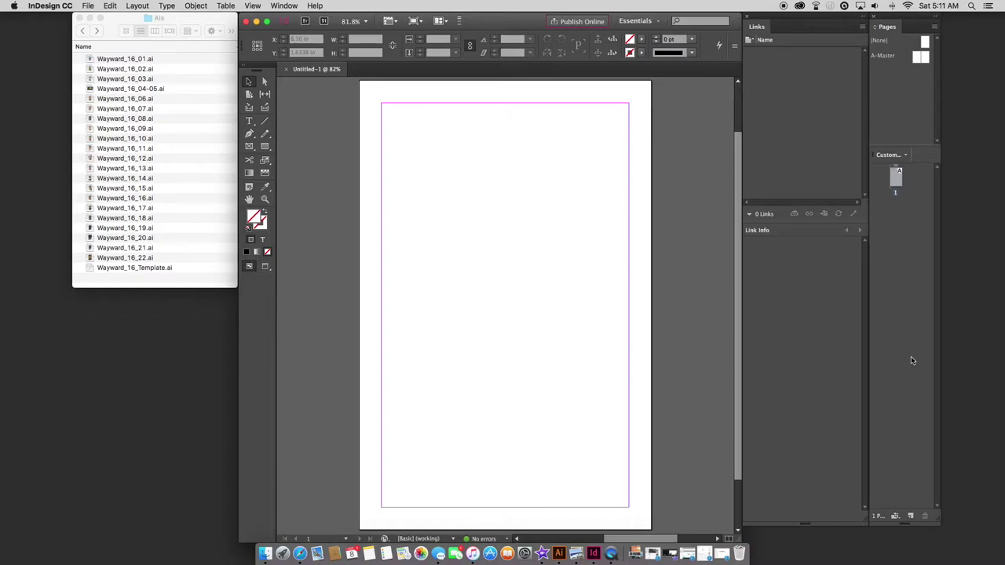
pyautogui.click(750, 217)
# Add four more pages to the document in the Pages panel
pyautogui.click(911, 516)
pyautogui.click(911, 516)
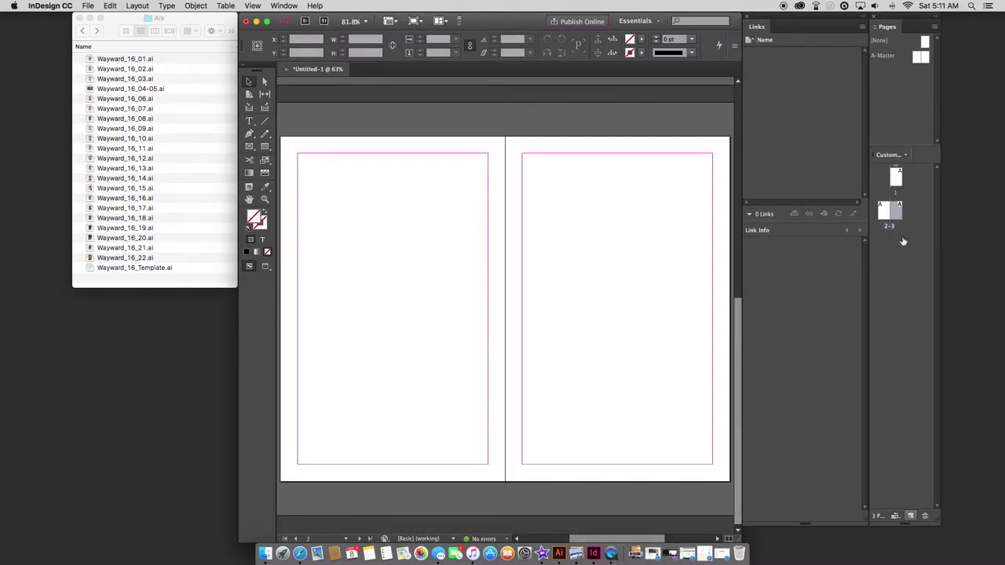
pyautogui.click(910, 515)
pyautogui.click(910, 516)
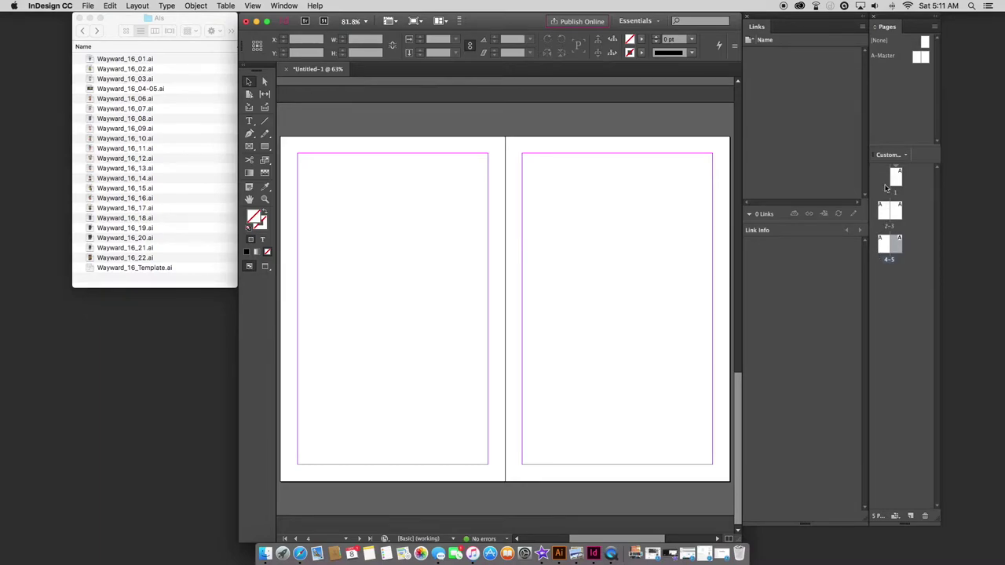
# Turn off Facing Pages in Document Setup
pyautogui.click(91, 7)
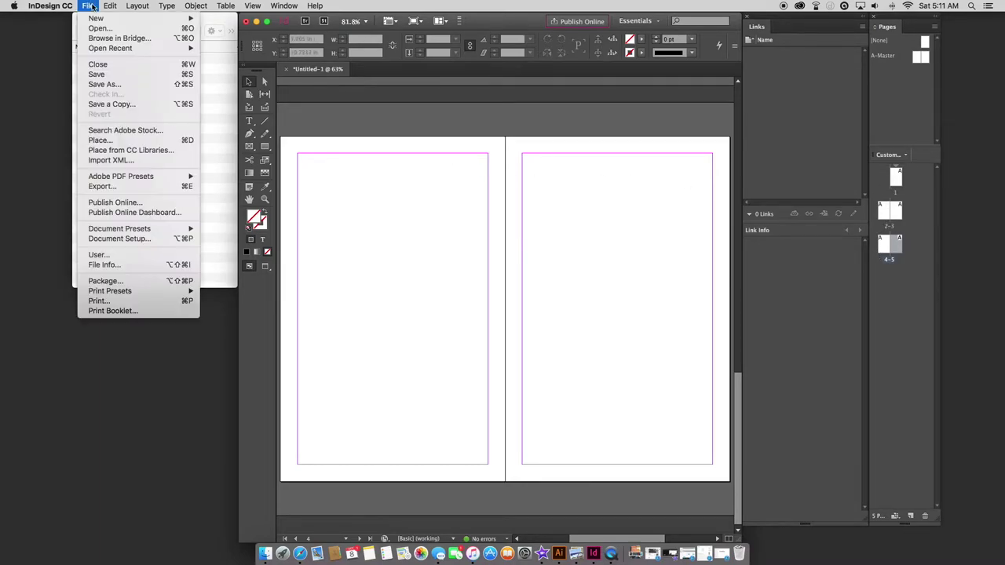
pyautogui.click(119, 238)
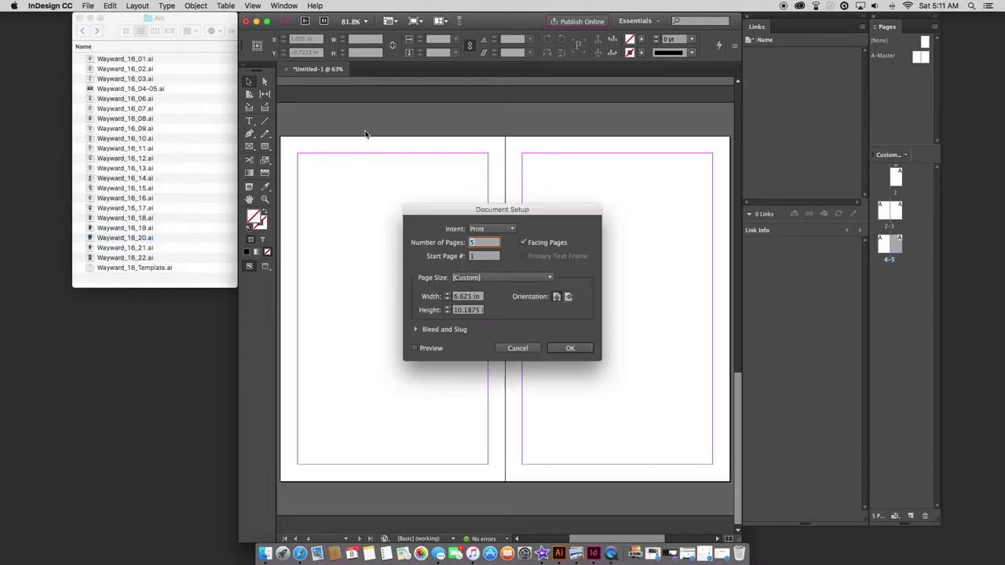
pyautogui.click(524, 243)
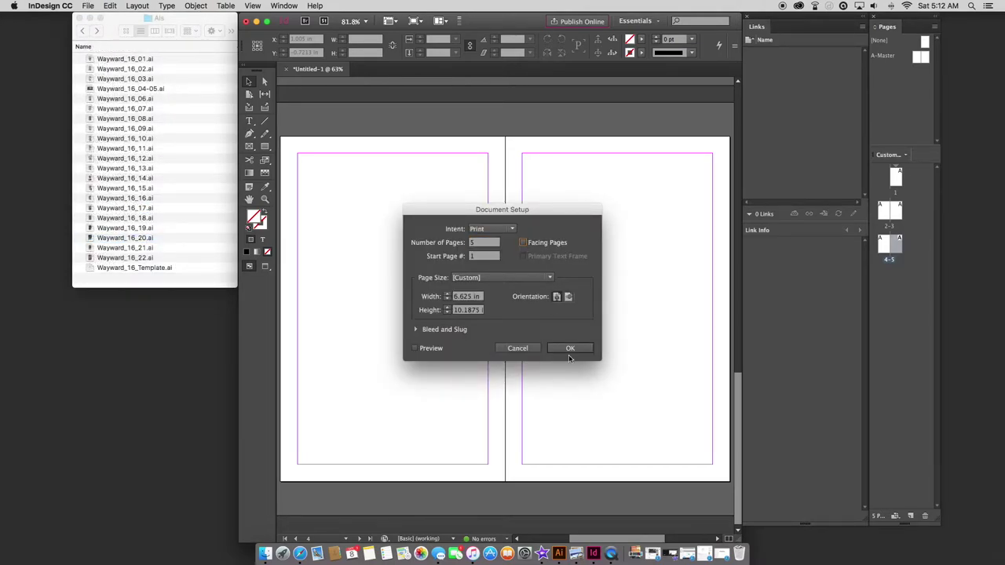
pyautogui.click(569, 349)
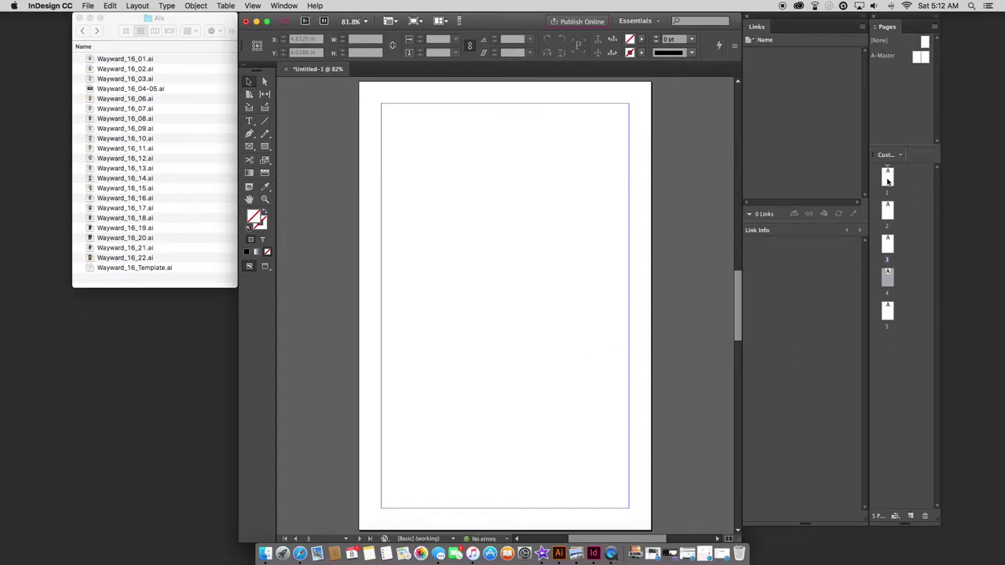
# Delete pages 2 through 5, leaving a single standalone page
pyautogui.keyDown('shift'); pyautogui.click(888, 312); pyautogui.keyUp('shift')
pyautogui.click(923, 515)
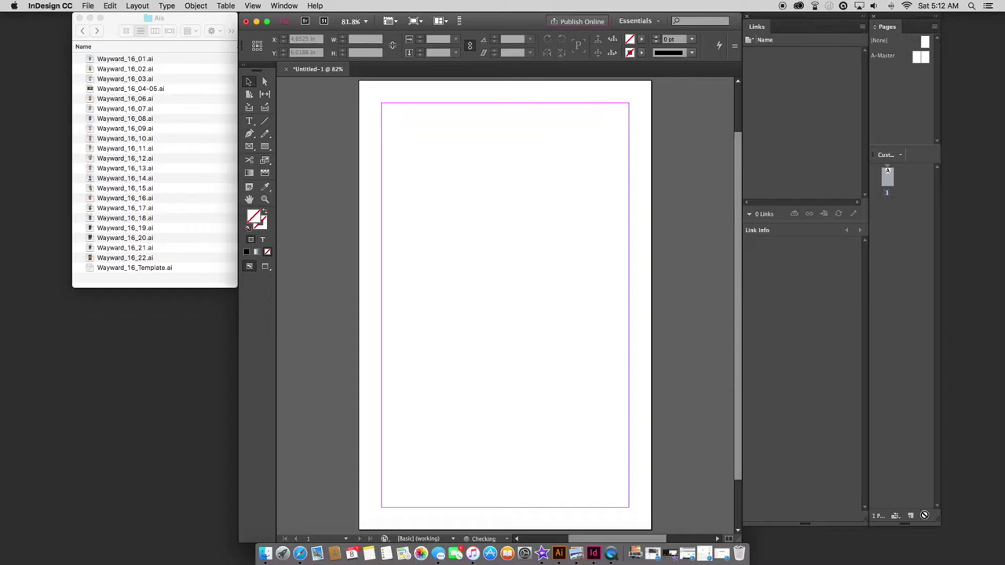
pyautogui.press('super+Tab')
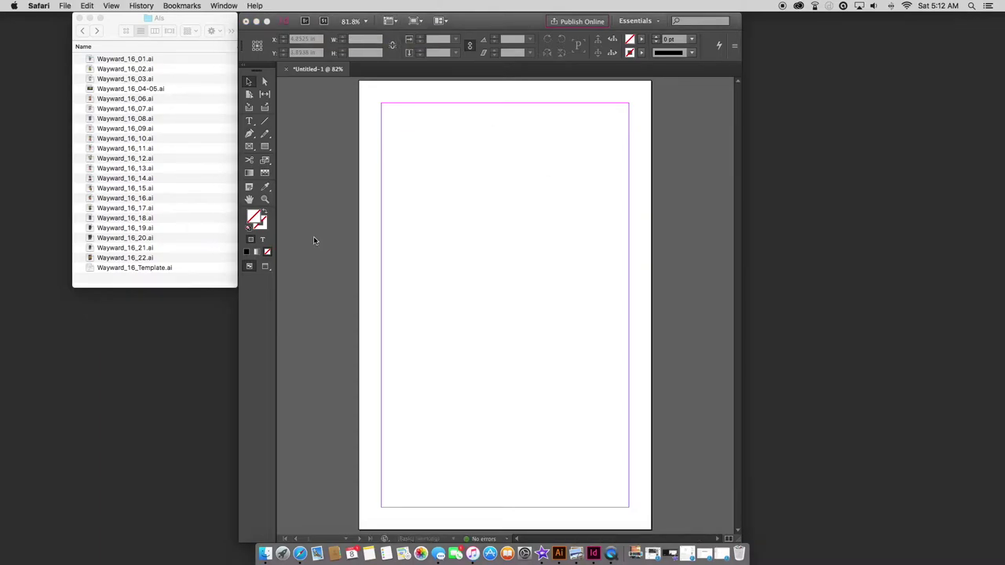
pyautogui.click(313, 236)
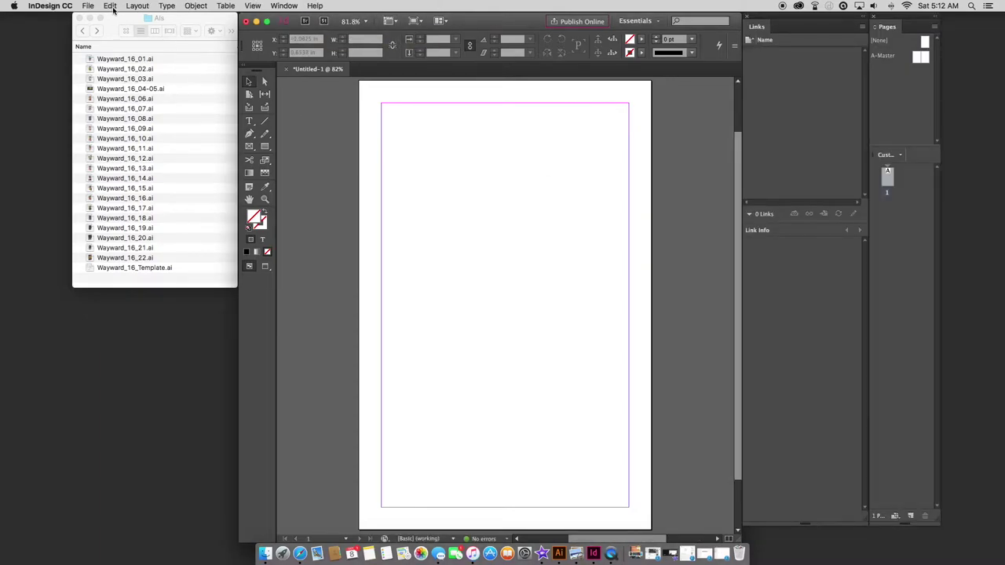
# Start a Place and browse to Work > Lettering > ZUB > Wayward_vol_IV > Wayward_16 > AIs
pyautogui.click(86, 6)
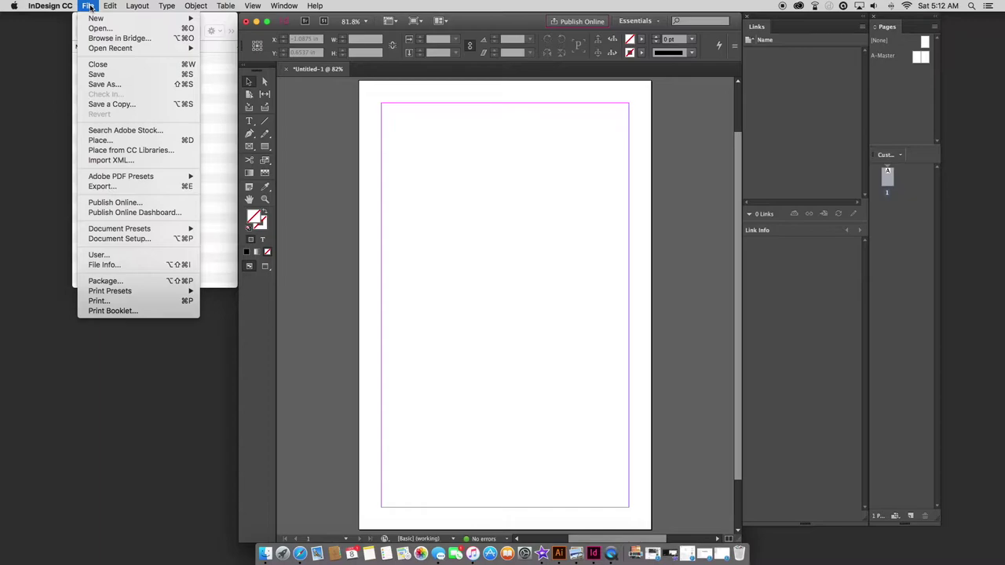
pyautogui.click(118, 140)
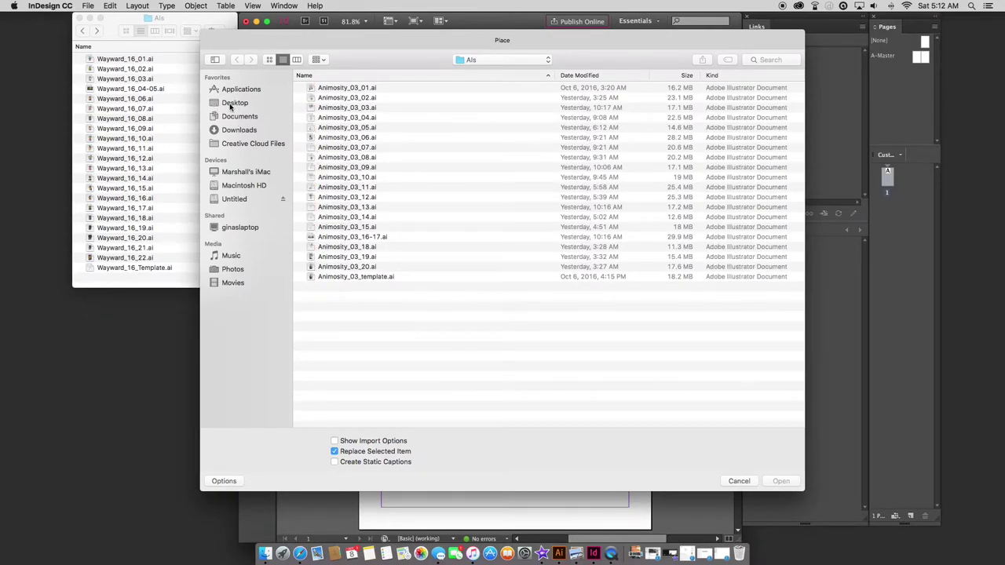
pyautogui.click(507, 61)
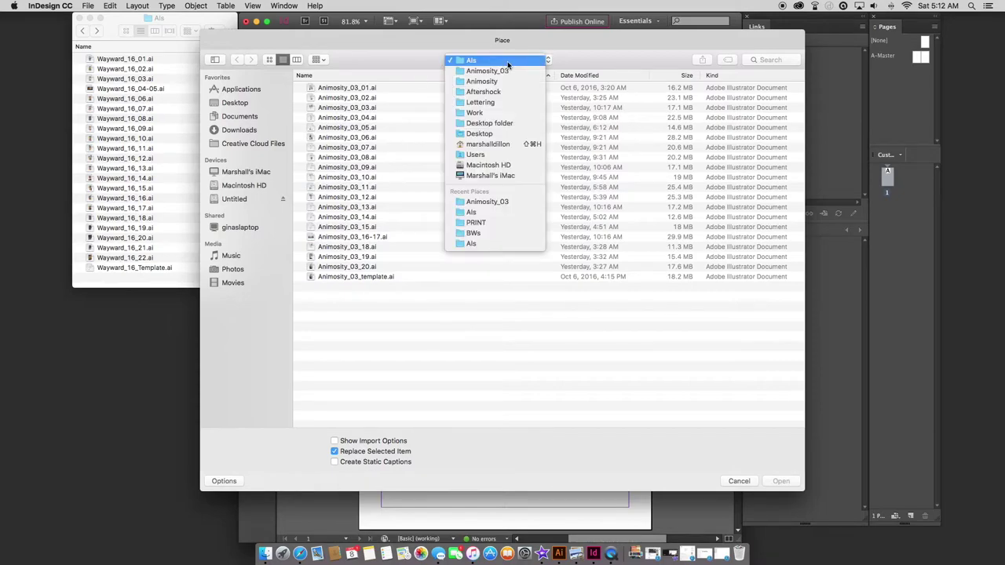
pyautogui.click(470, 112)
pyautogui.doubleClick(338, 117)
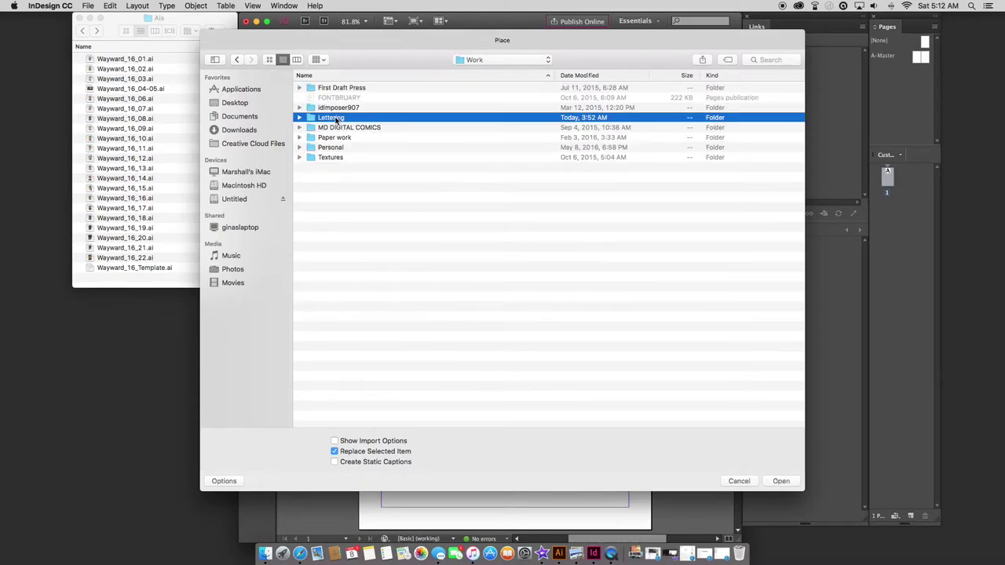
pyautogui.doubleClick(326, 317)
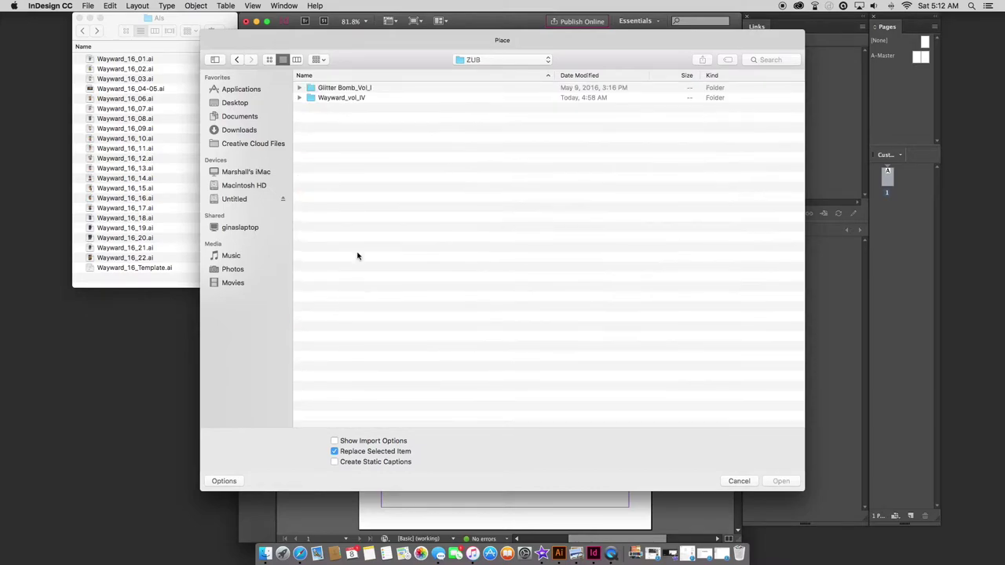
pyautogui.doubleClick(330, 99)
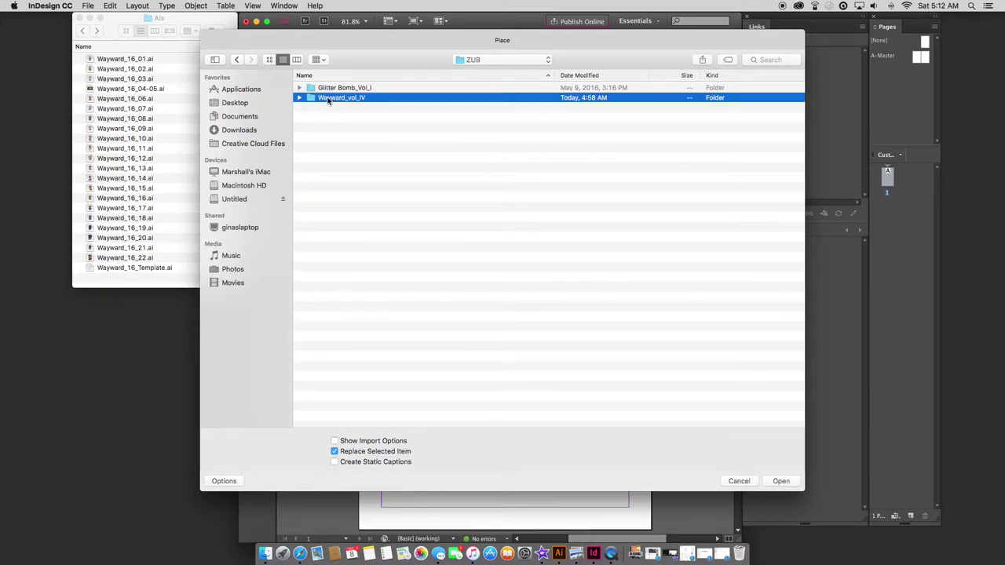
pyautogui.doubleClick(336, 88)
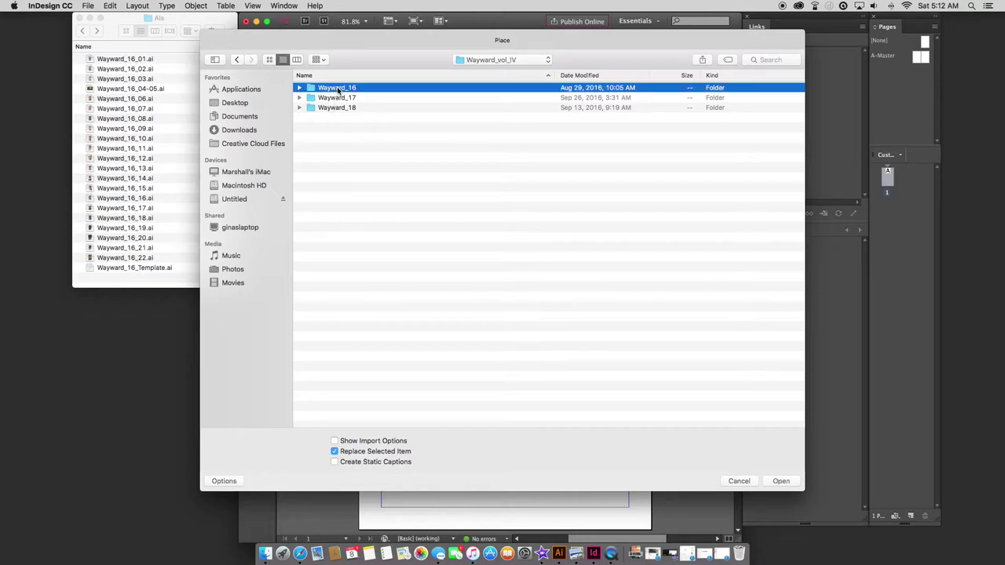
pyautogui.doubleClick(328, 89)
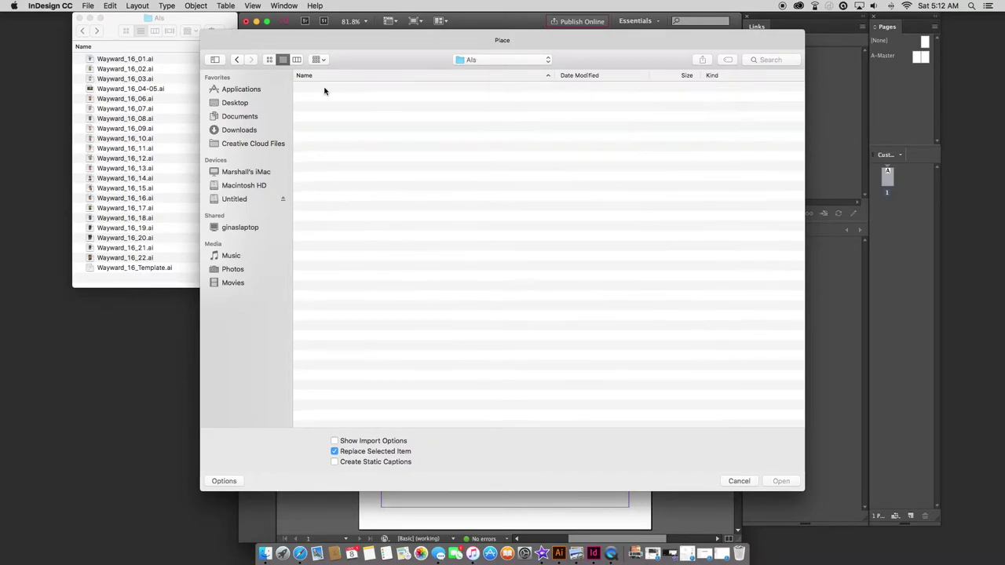
# Load Wayward_16_01.ai into the cursor for placing
pyautogui.moveTo(456, 47); pyautogui.dragTo(352, 126)
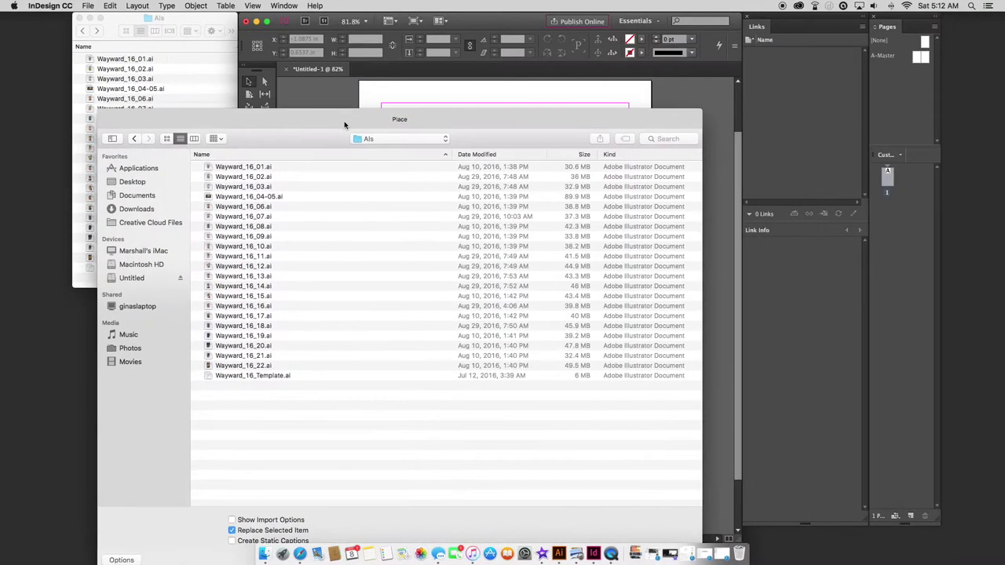
pyautogui.click(263, 168)
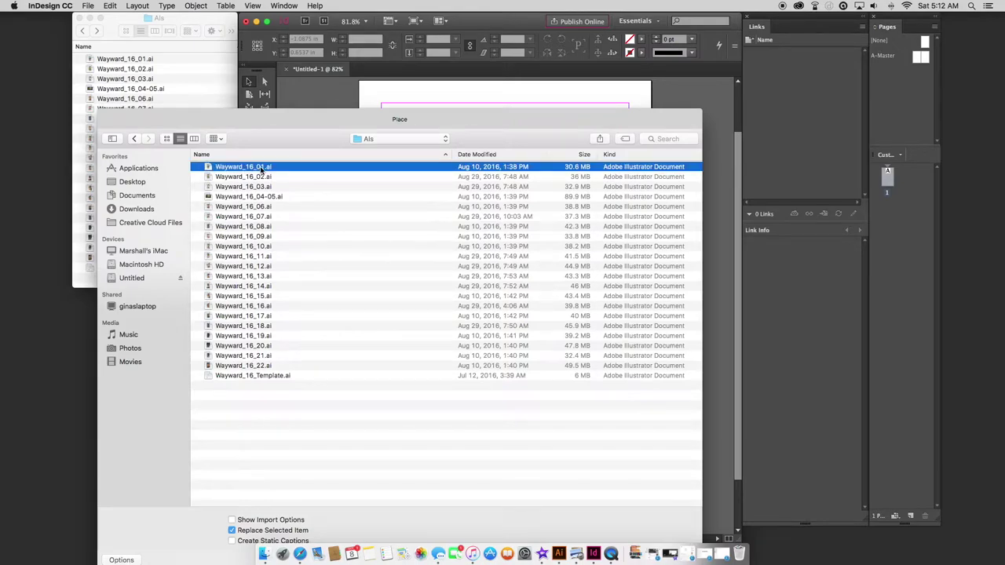
pyautogui.doubleClick(263, 168)
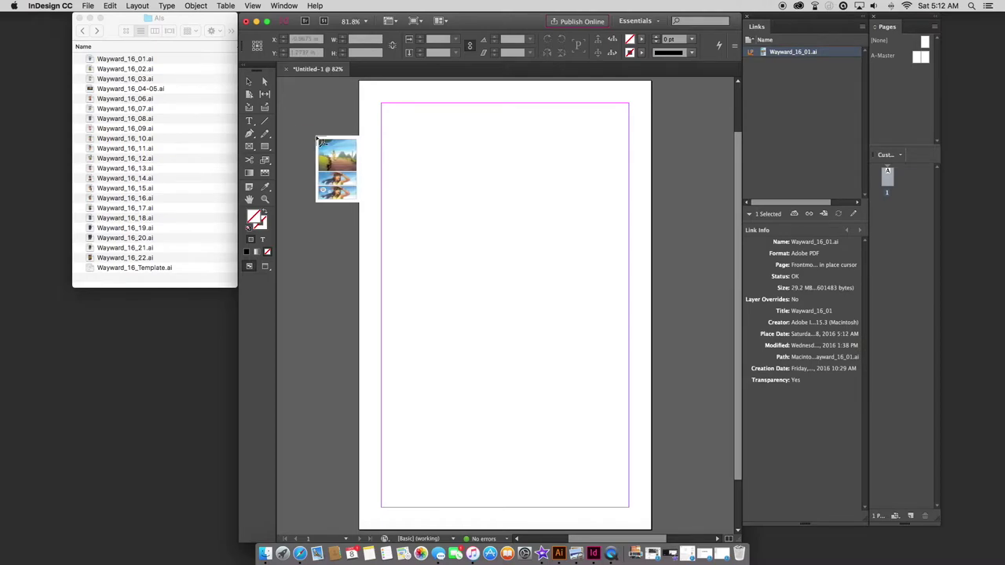
# Place Wayward_16_01.ai on page 1 and leave its frame deselected
pyautogui.click(296, 125)
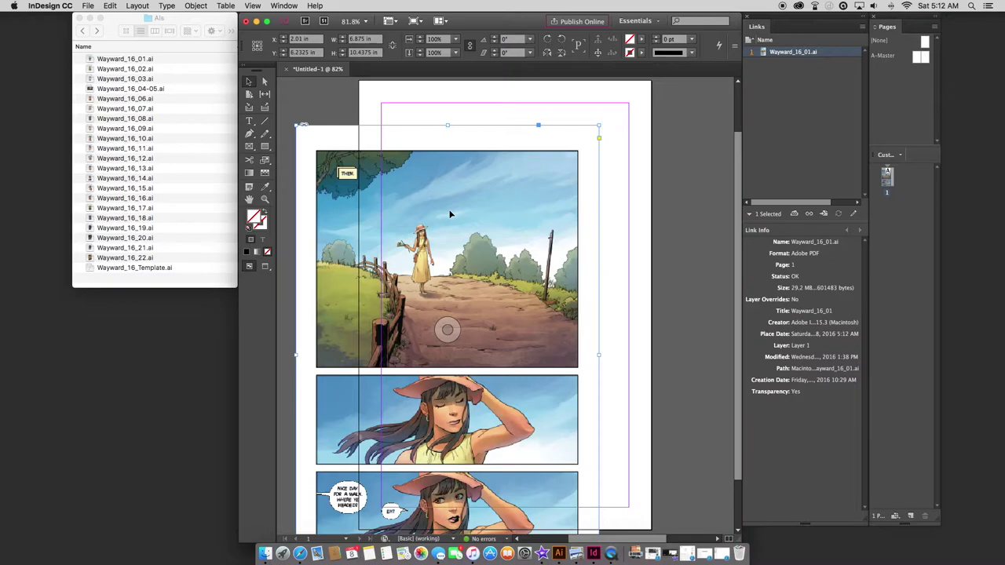
pyautogui.press('Delete')
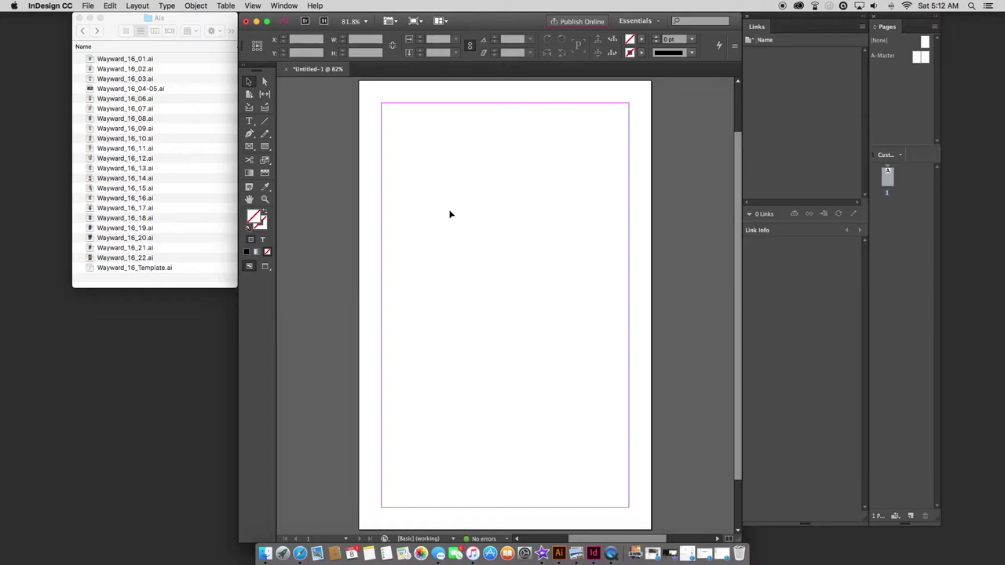
pyautogui.press('super+z')
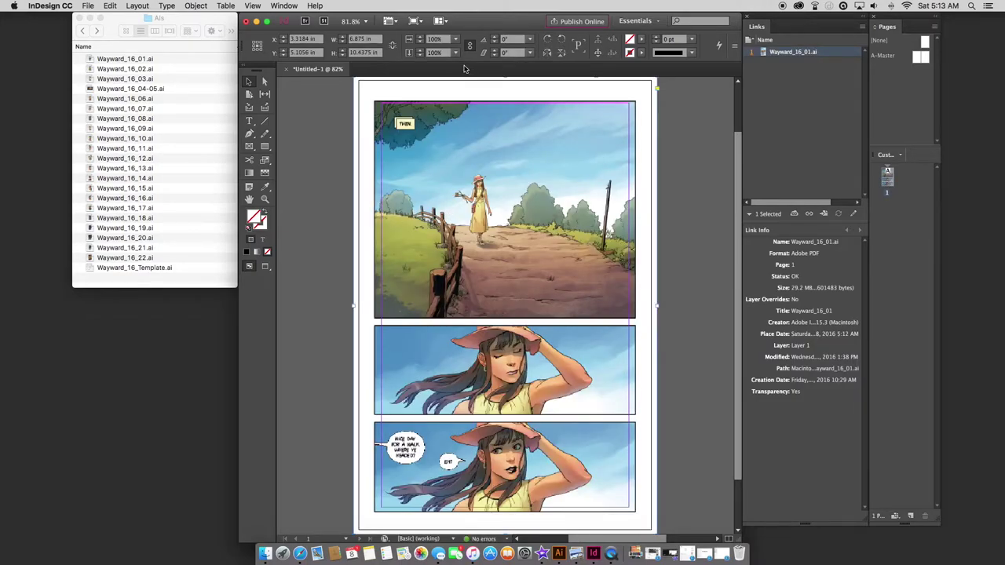
pyautogui.press('super+minus')
pyautogui.moveTo(497, 194); pyautogui.dragTo(387, 101)
pyautogui.press('Delete')
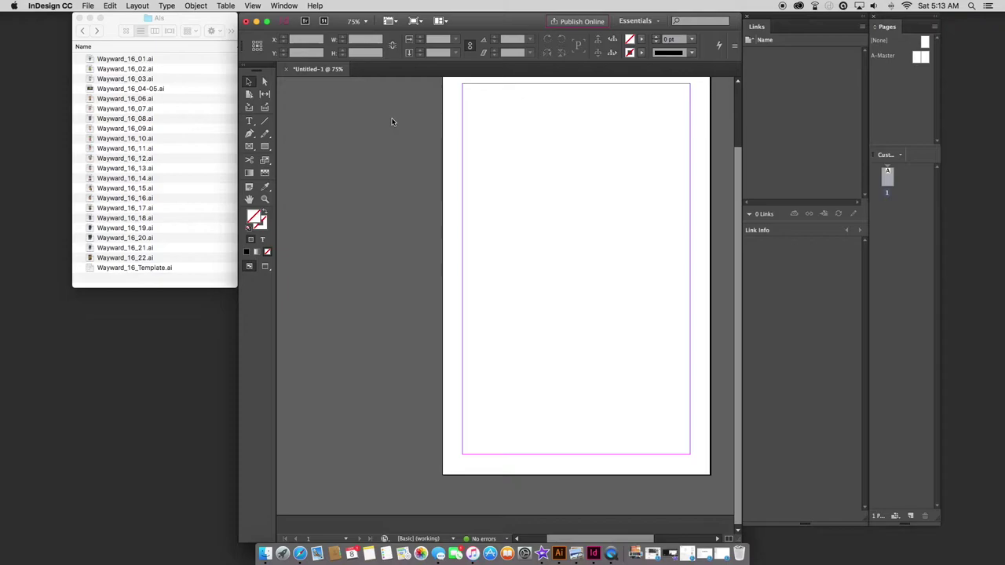
pyautogui.press('super+0')
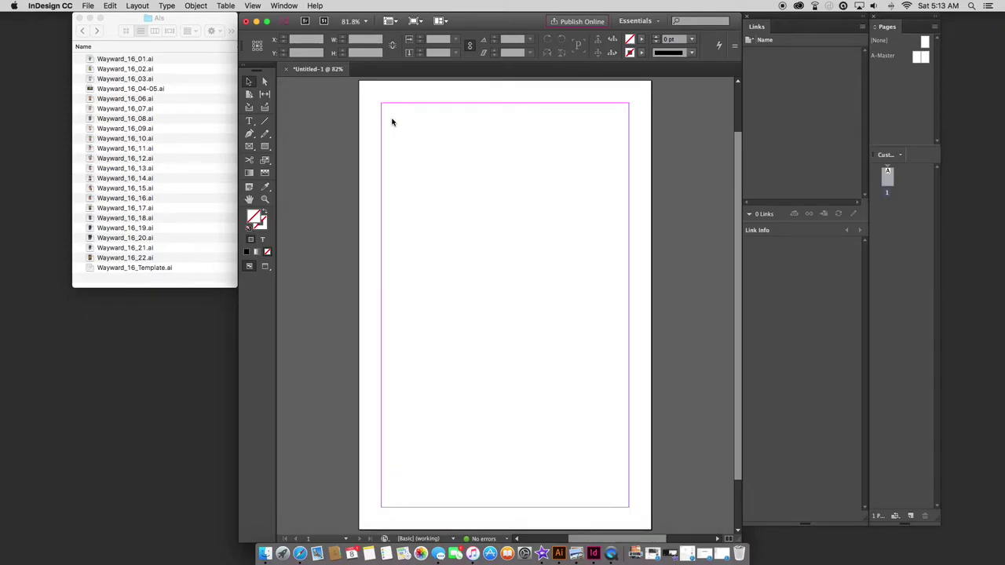
pyautogui.press('super+z')
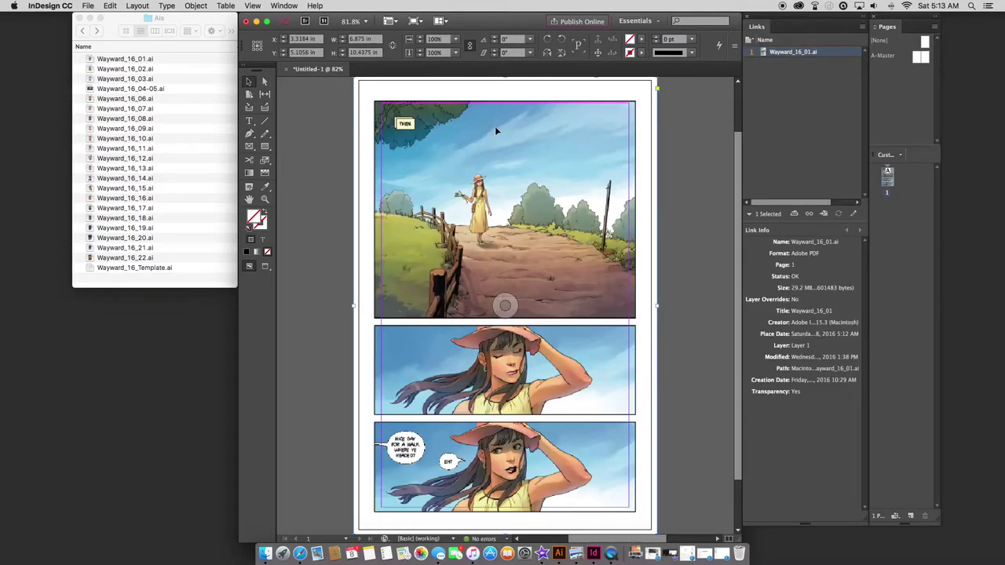
pyautogui.press('super+minus')
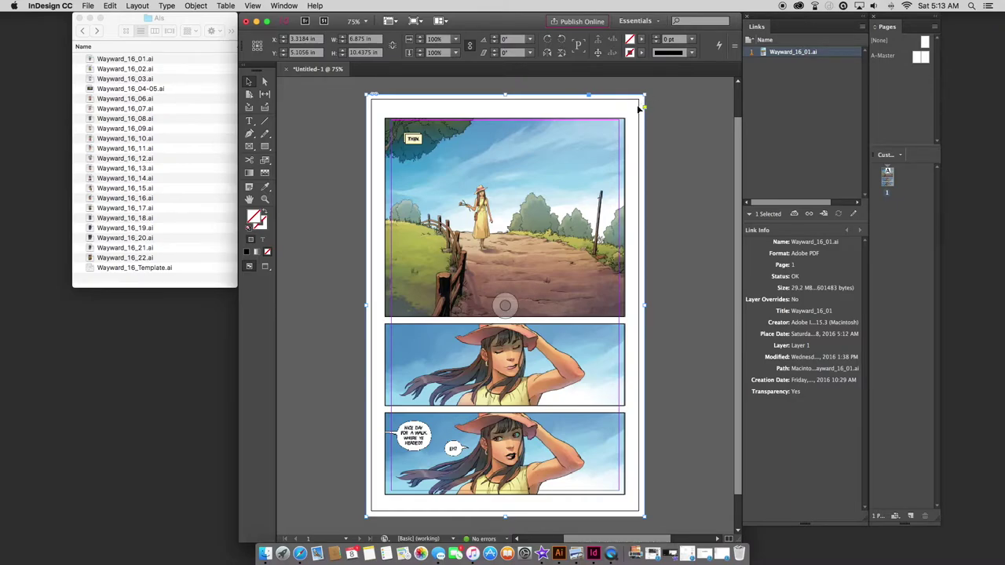
pyautogui.click(668, 101)
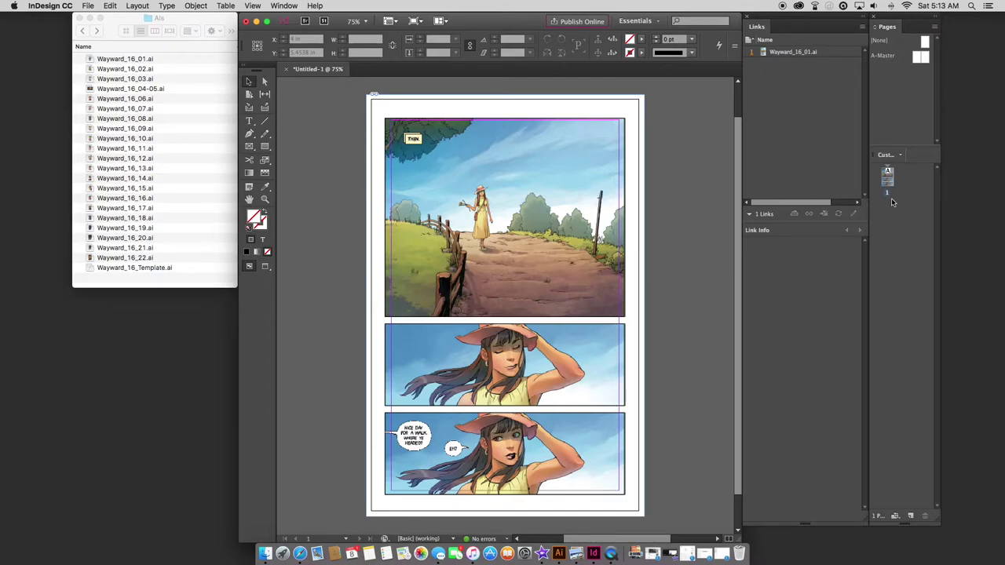
# Duplicate page 1 repeatedly until the document has eight pages
pyautogui.click(885, 179)
pyautogui.click(911, 516)
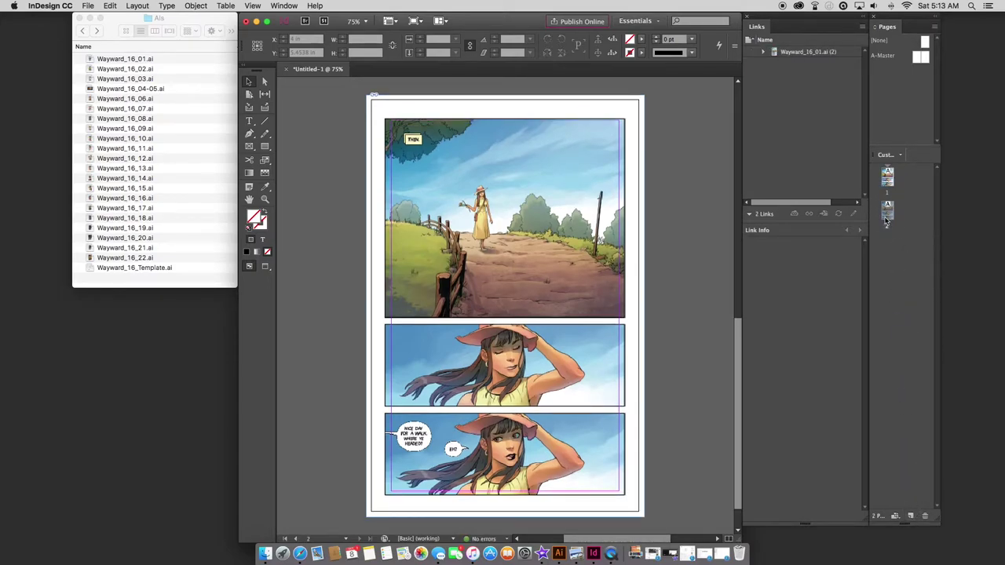
pyautogui.scroll(-5, 568, 249)
pyautogui.scroll(3, 569, 249)
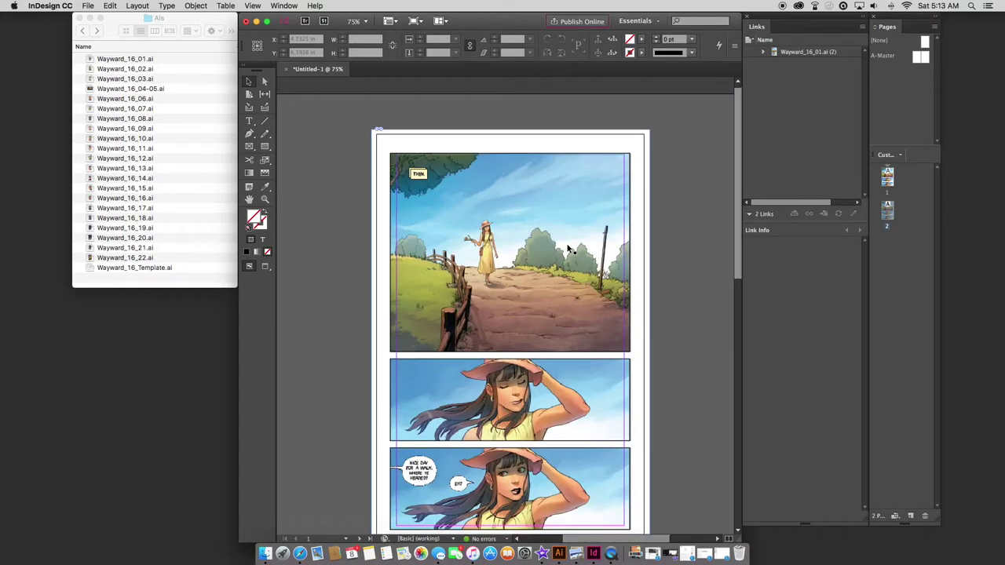
pyautogui.scroll(-2, 568, 248)
pyautogui.scroll(-3, 569, 248)
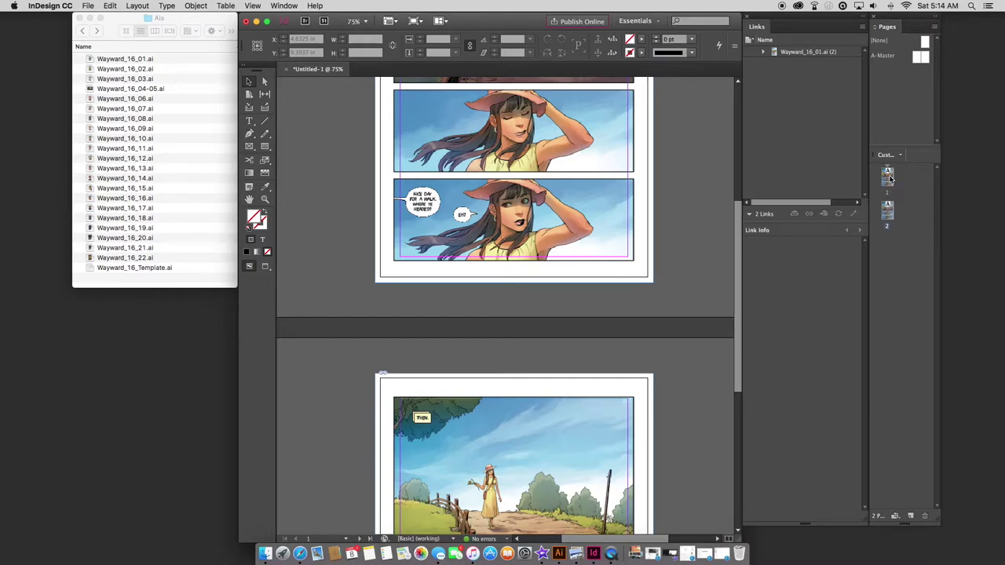
pyautogui.click(911, 515)
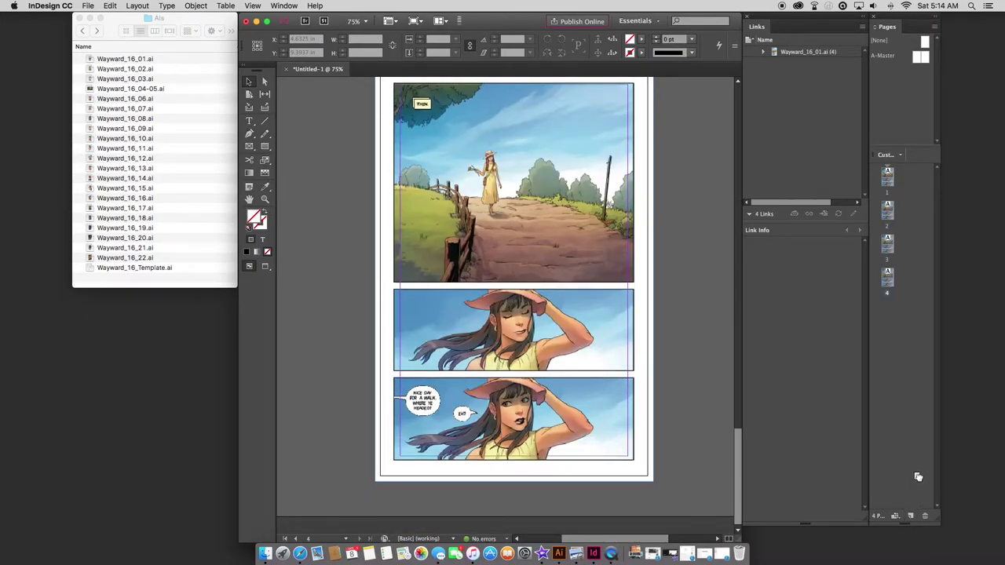
pyautogui.click(911, 516)
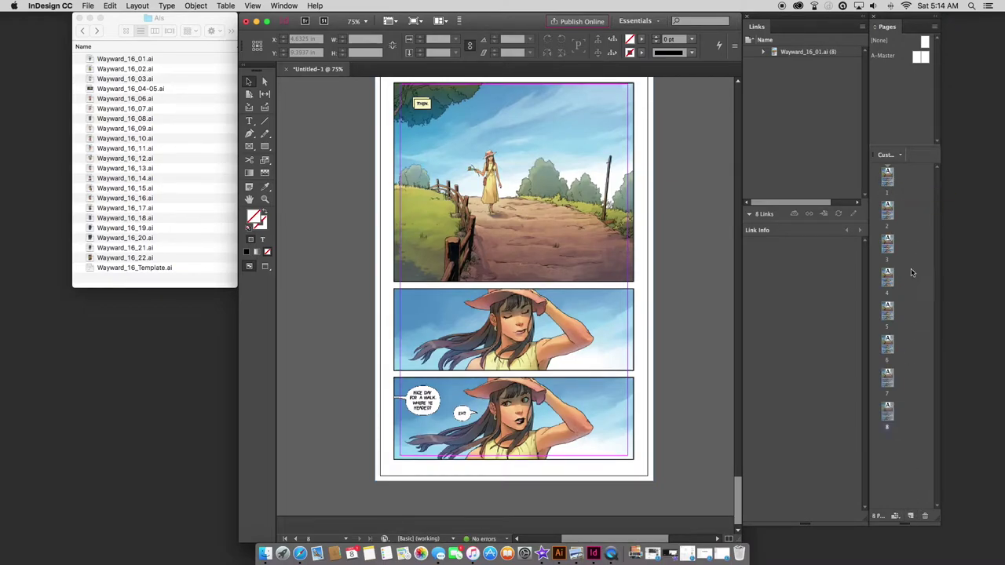
# Duplicate page ranges to grow the document from 8 to 22 pages
pyautogui.click(889, 382)
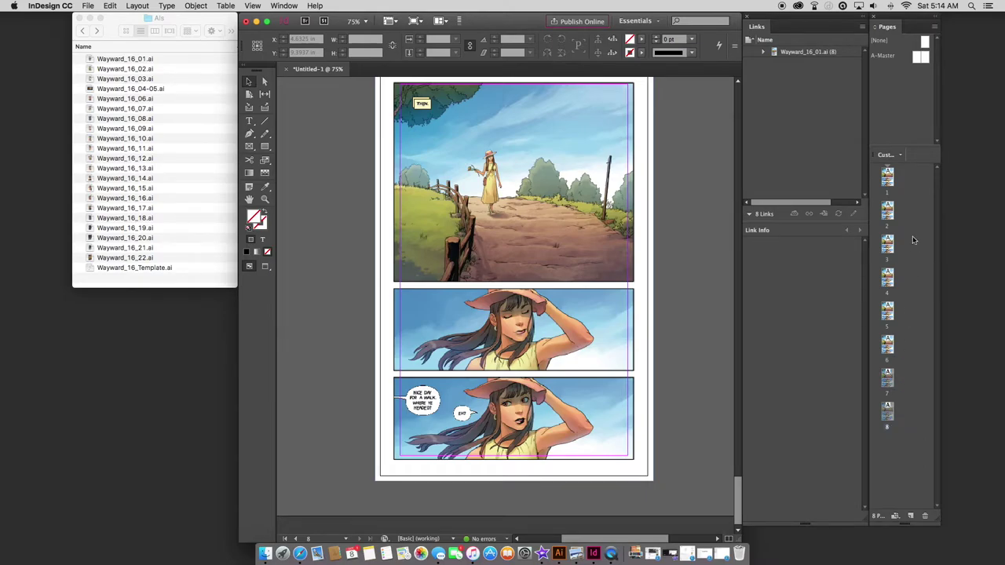
pyautogui.keyDown('shift'); pyautogui.click(888, 179); pyautogui.keyUp('shift')
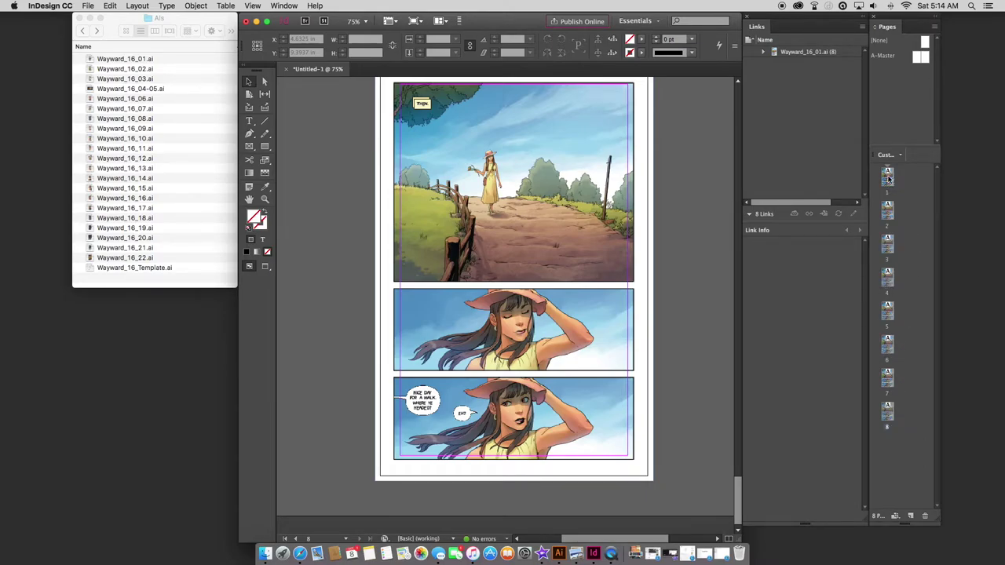
pyautogui.moveTo(888, 179); pyautogui.dragTo(910, 516)
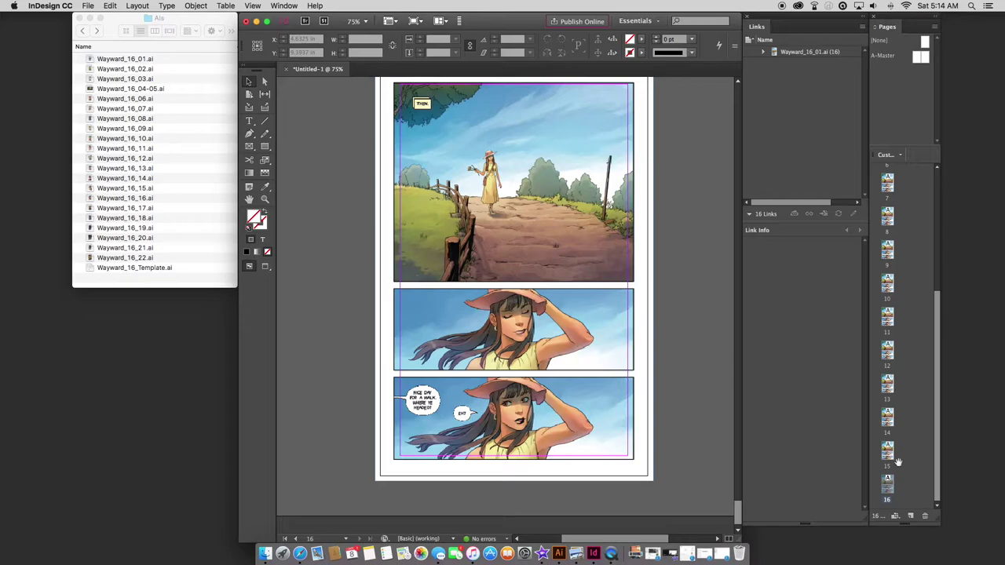
pyautogui.keyDown('shift'); pyautogui.click(888, 350); pyautogui.keyUp('shift')
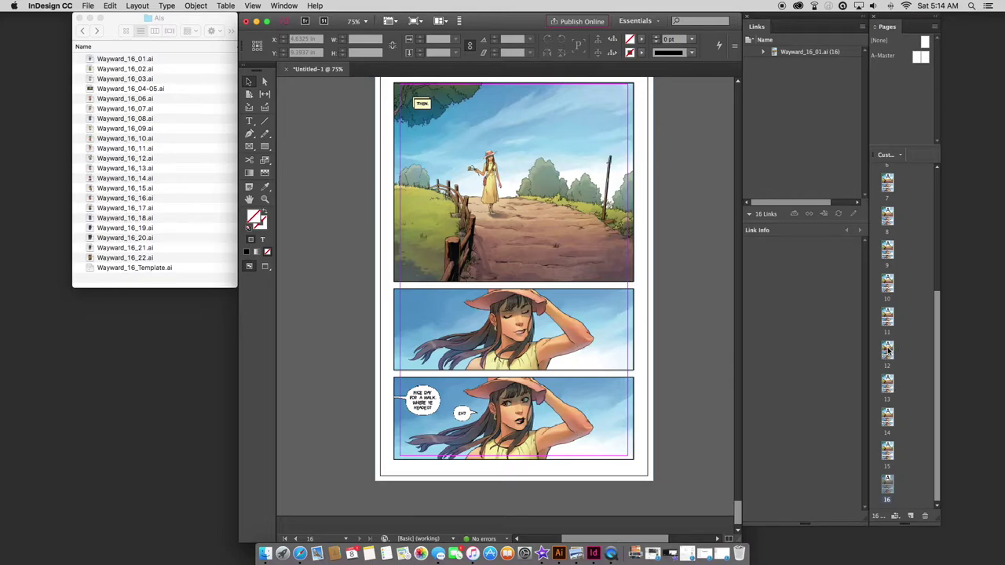
pyautogui.click(911, 515)
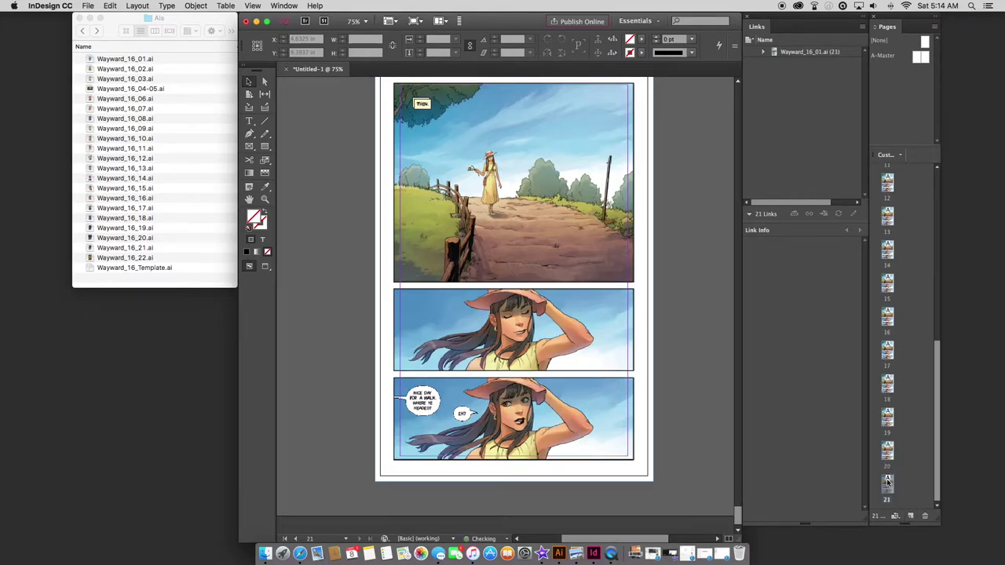
pyautogui.click(911, 515)
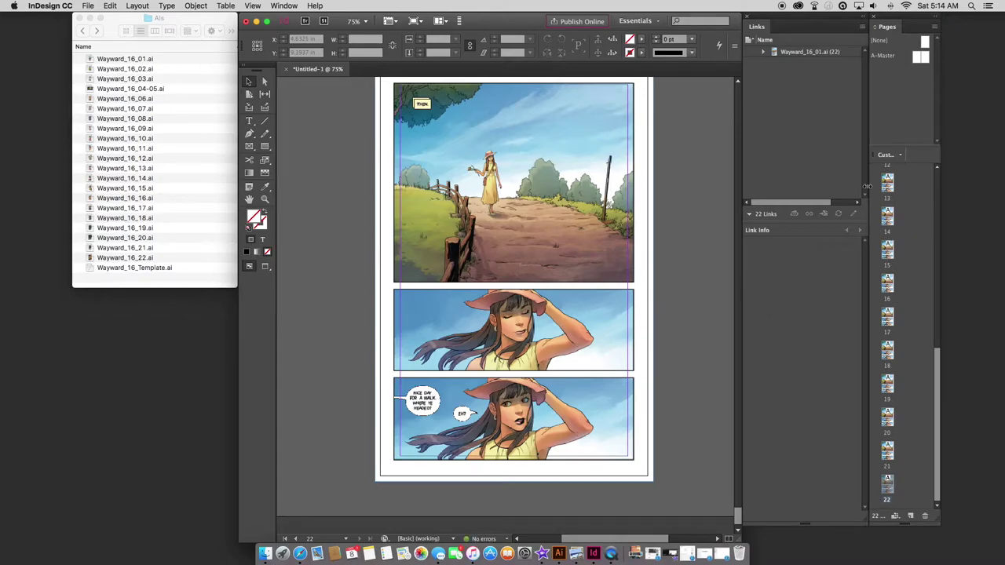
pyautogui.click(763, 52)
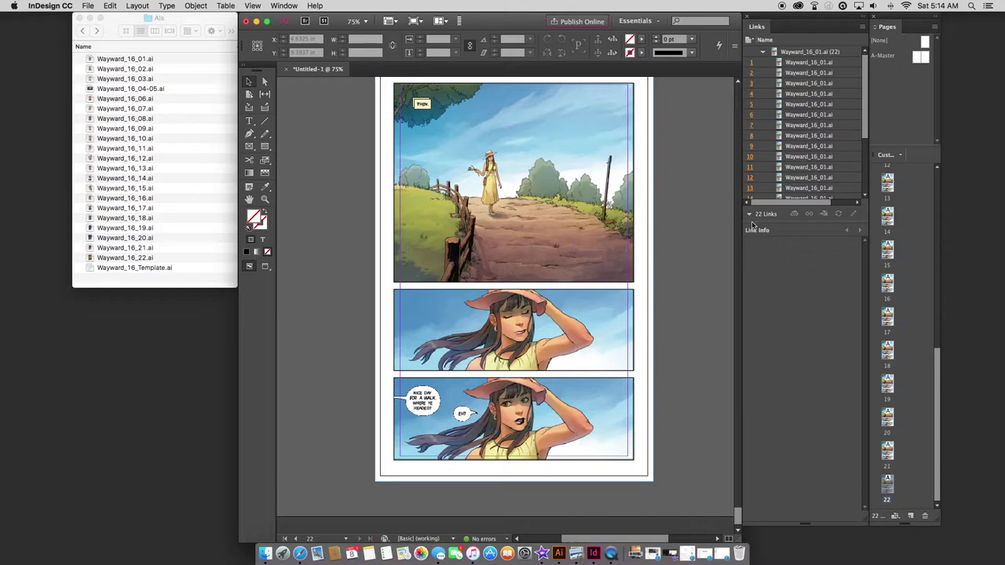
# Enlarge the Links panel's file list to show all 22 Wayward_16_01.ai instances
pyautogui.moveTo(751, 222); pyautogui.dragTo(751, 396)
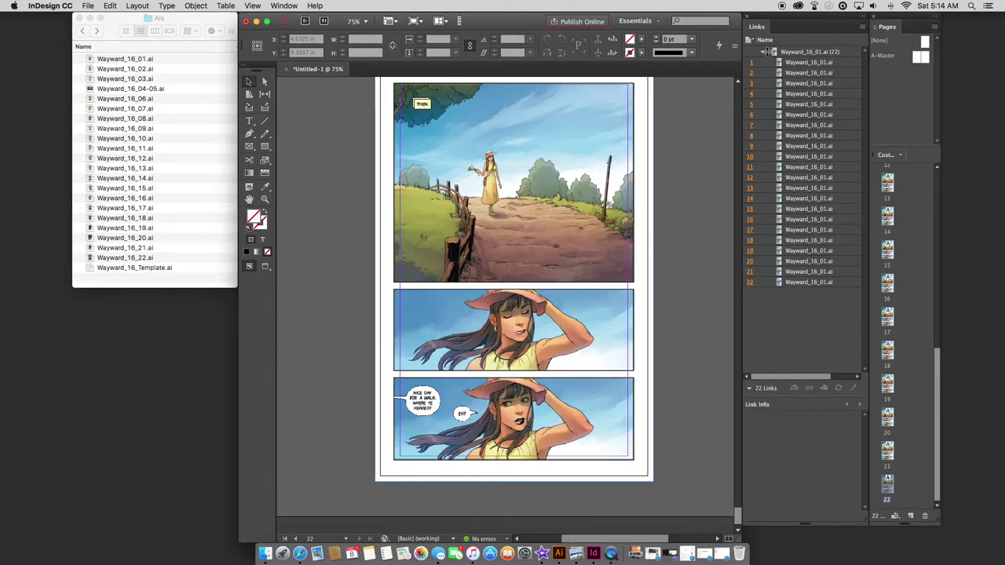
pyautogui.click(763, 52)
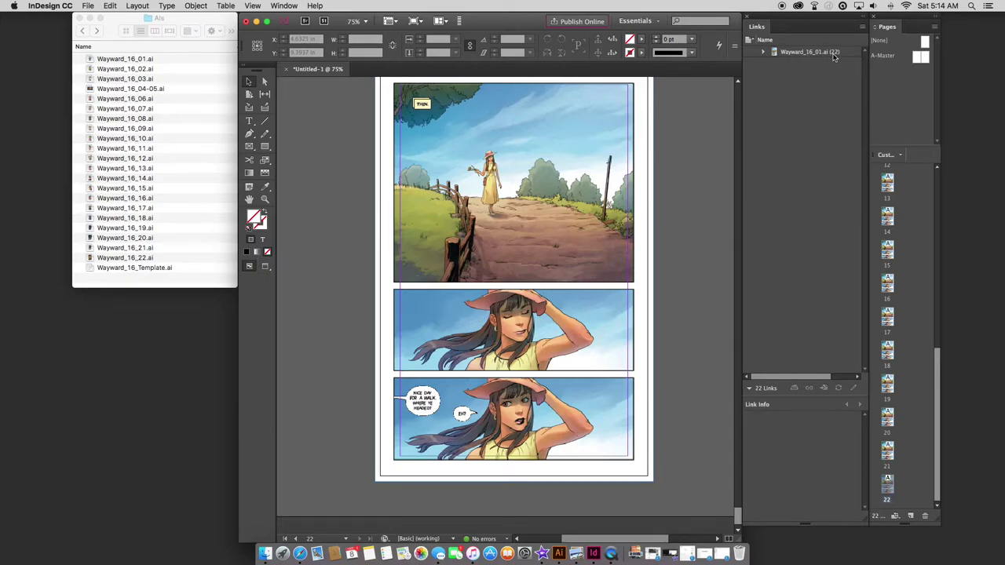
pyautogui.click(763, 53)
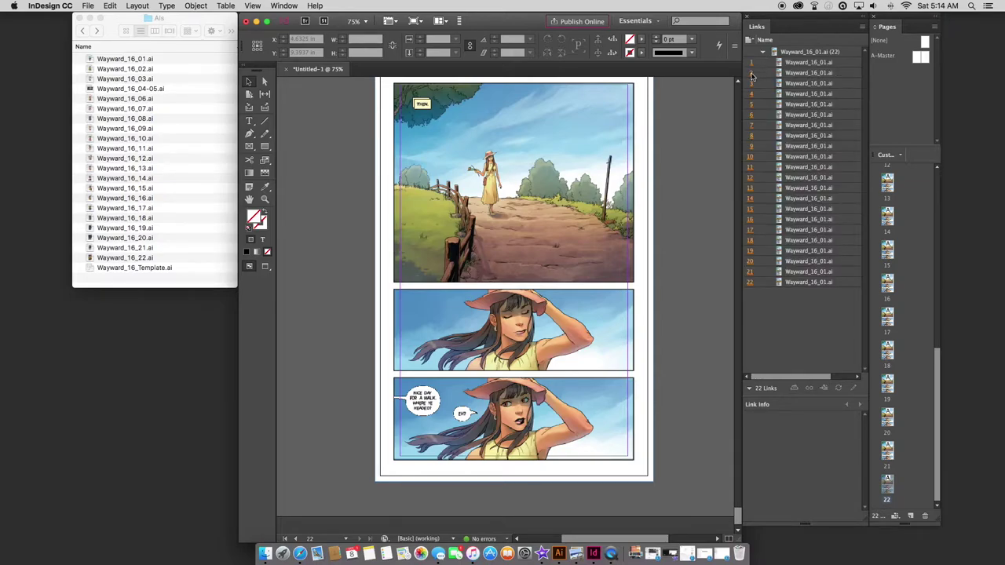
# Replace page 2's artwork with Wayward_16_02.ai
pyautogui.click(751, 76)
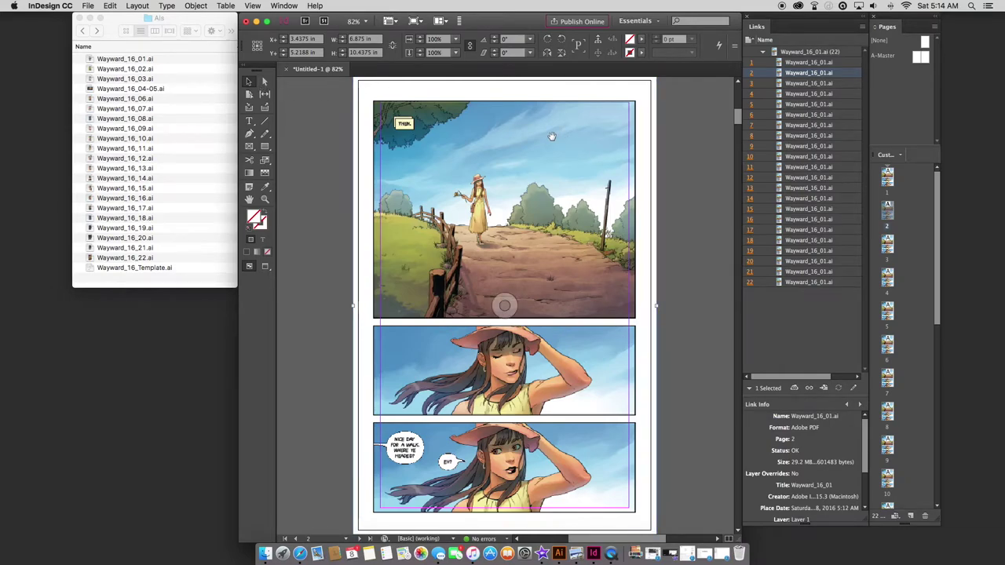
pyautogui.press('super+d')
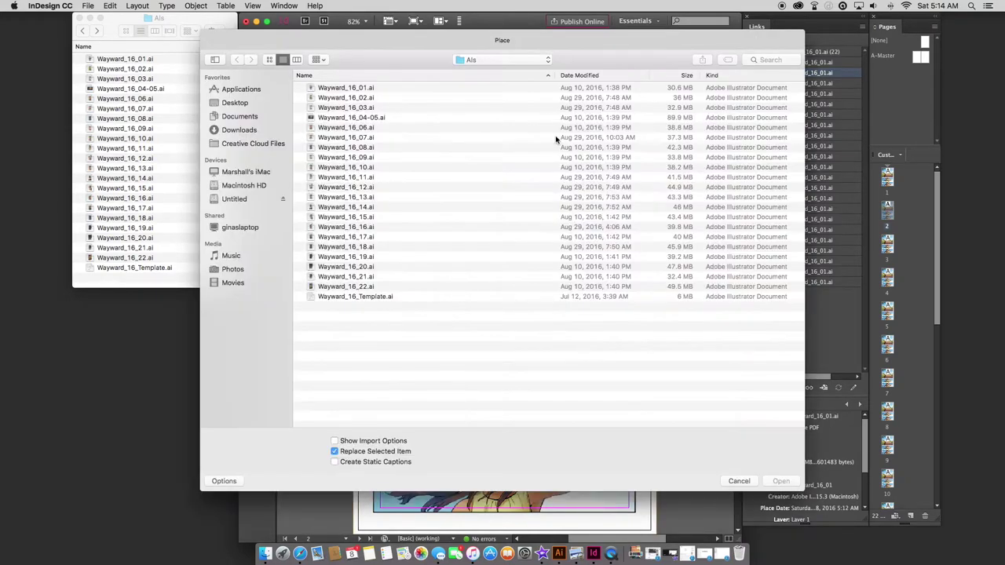
pyautogui.doubleClick(345, 97)
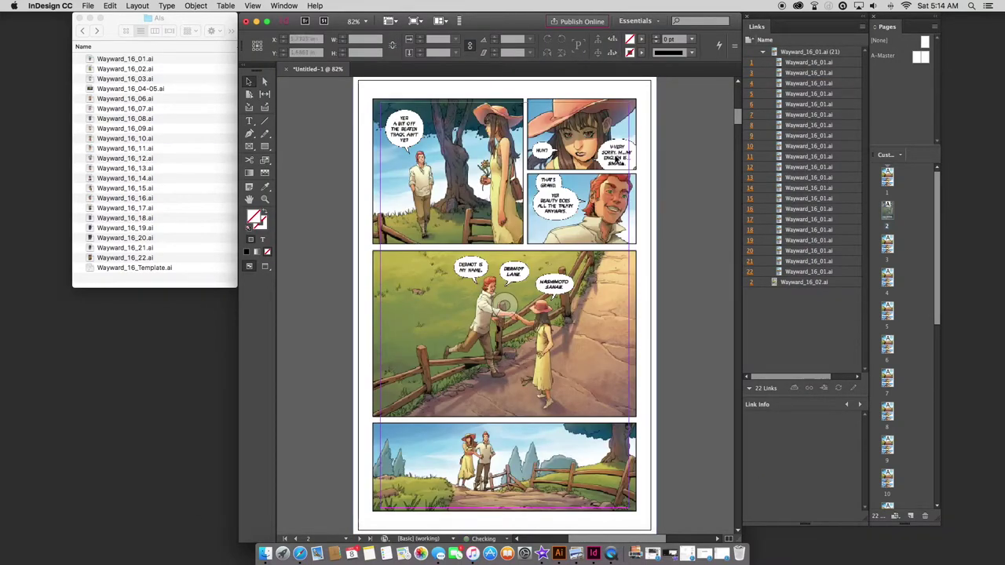
pyautogui.scroll(5, 616, 157)
pyautogui.scroll(-2, 616, 157)
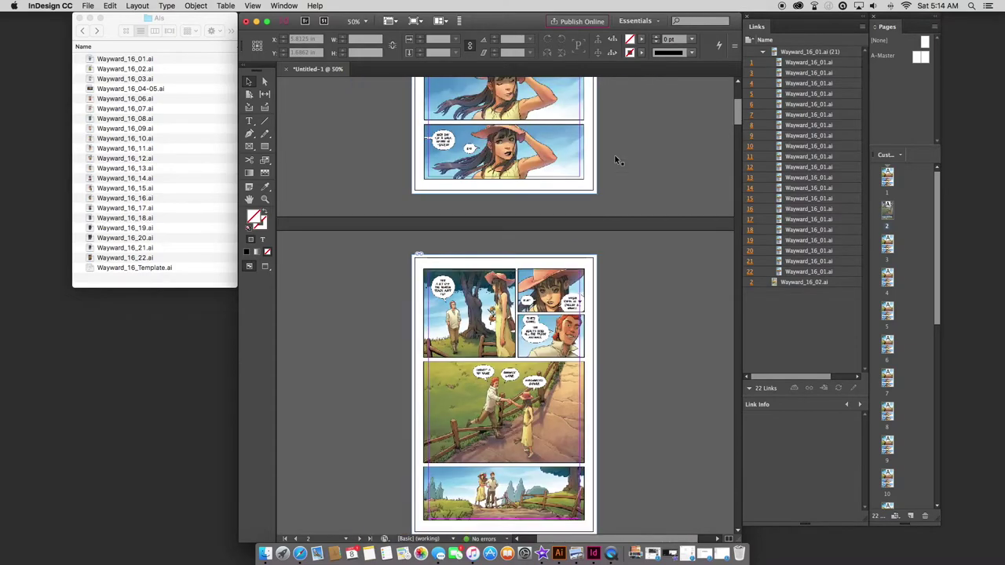
pyautogui.press('super+minus')
pyautogui.press('super+minus')
pyautogui.press('super+equal')
pyautogui.press('super+equal')
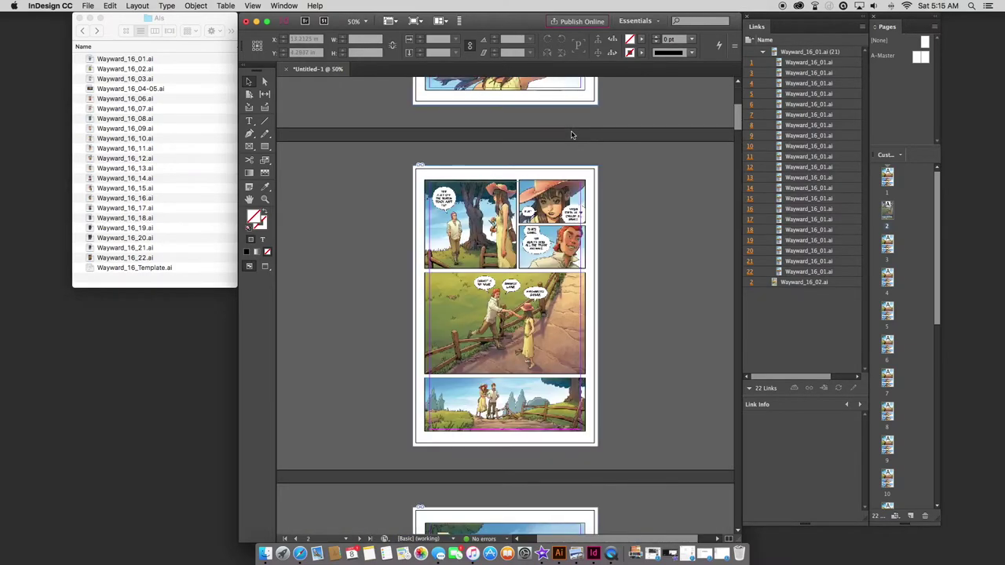
pyautogui.scroll(6, 573, 136)
pyautogui.scroll(1, 628, 145)
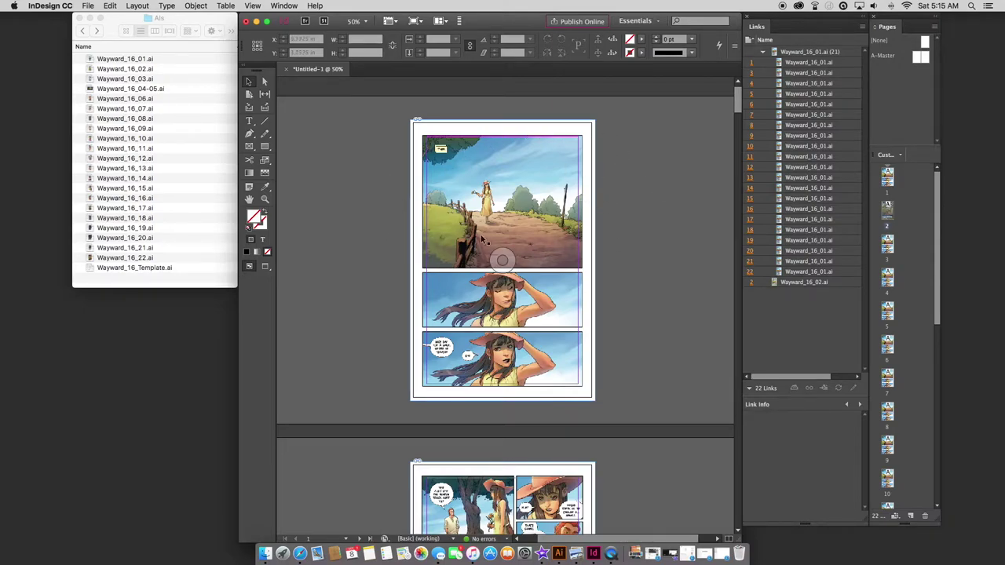
pyautogui.scroll(-7, 620, 236)
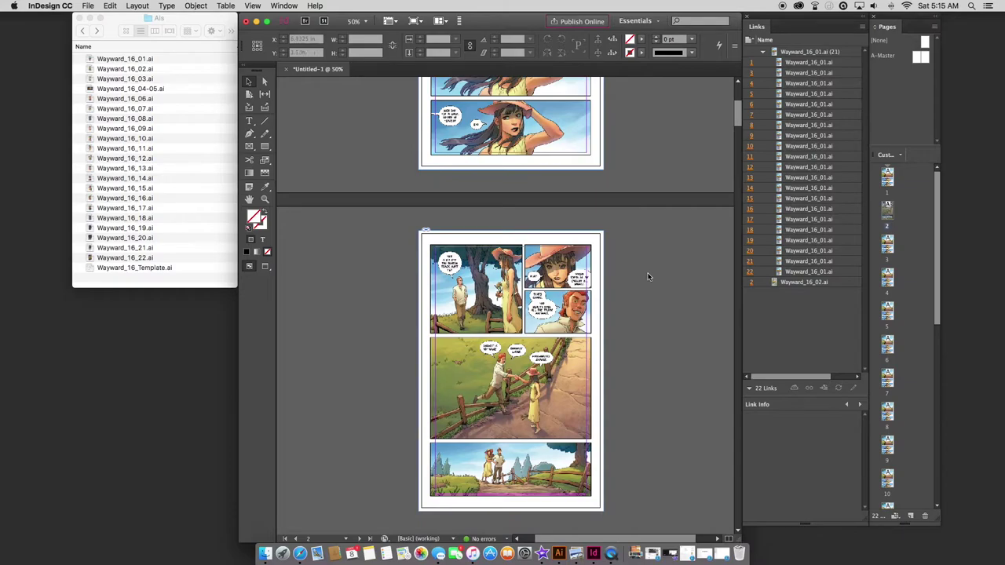
pyautogui.scroll(-7, 480, 361)
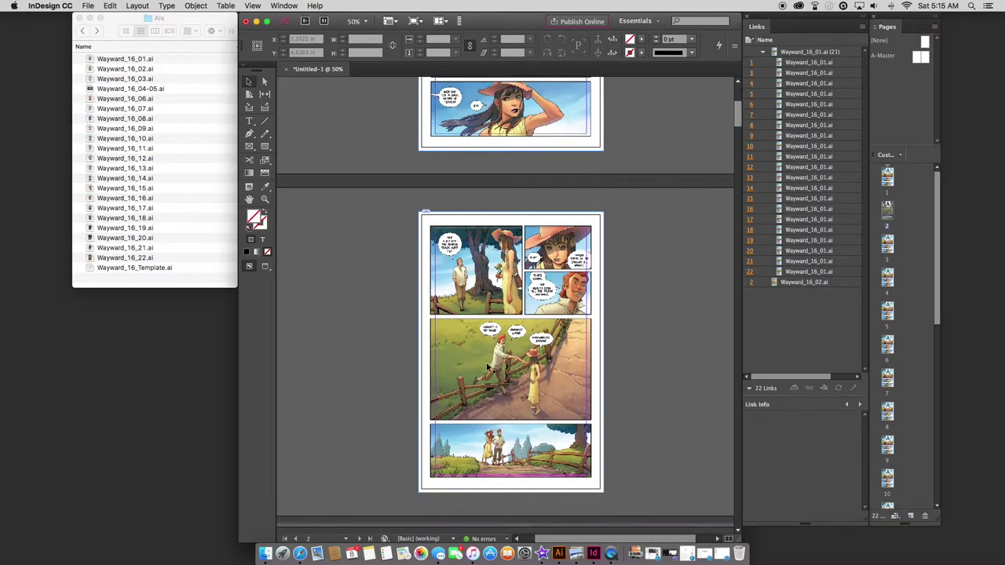
pyautogui.scroll(-3, 486, 362)
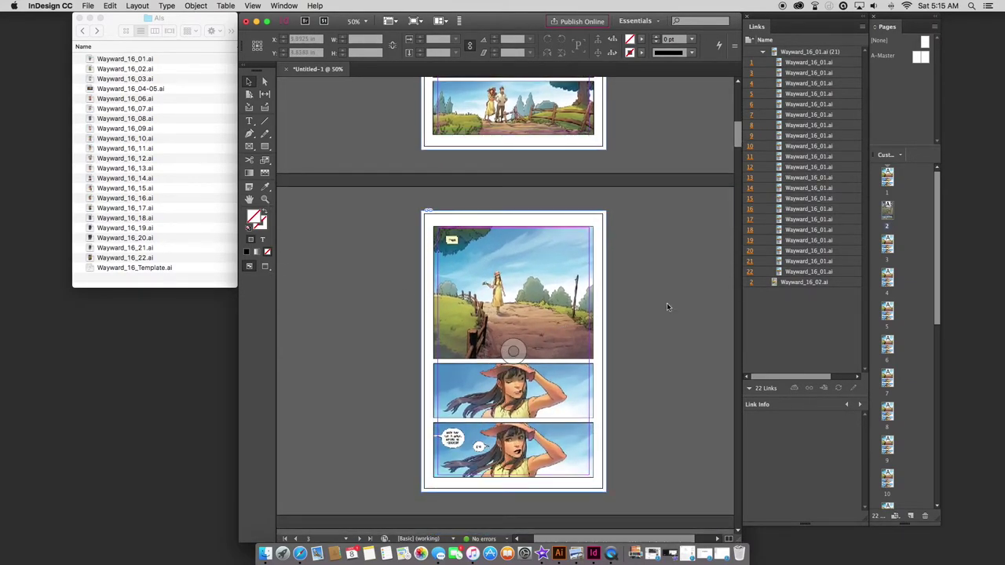
pyautogui.click(526, 303)
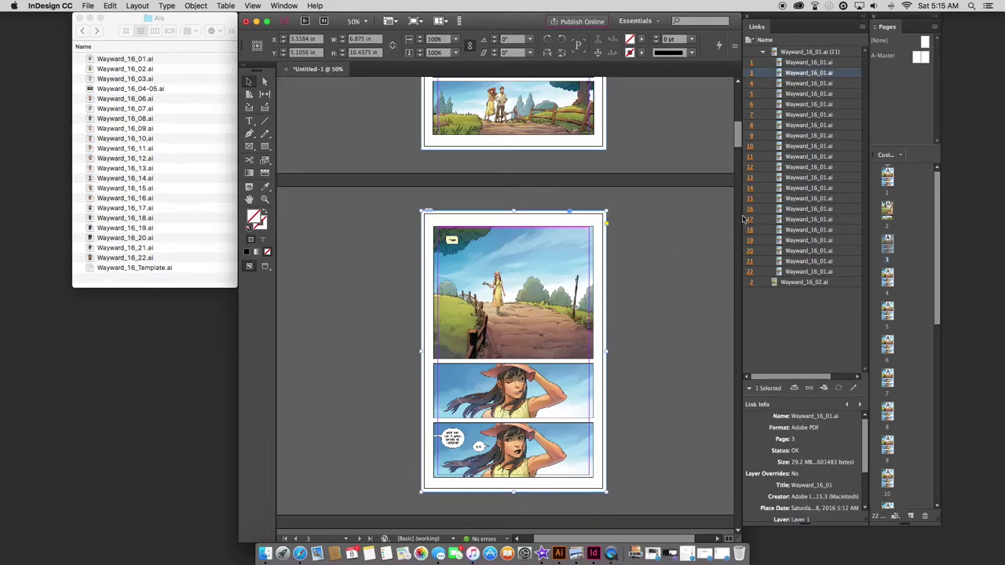
# Replace page 3's artwork with Wayward_16_03.ai
pyautogui.click(514, 351)
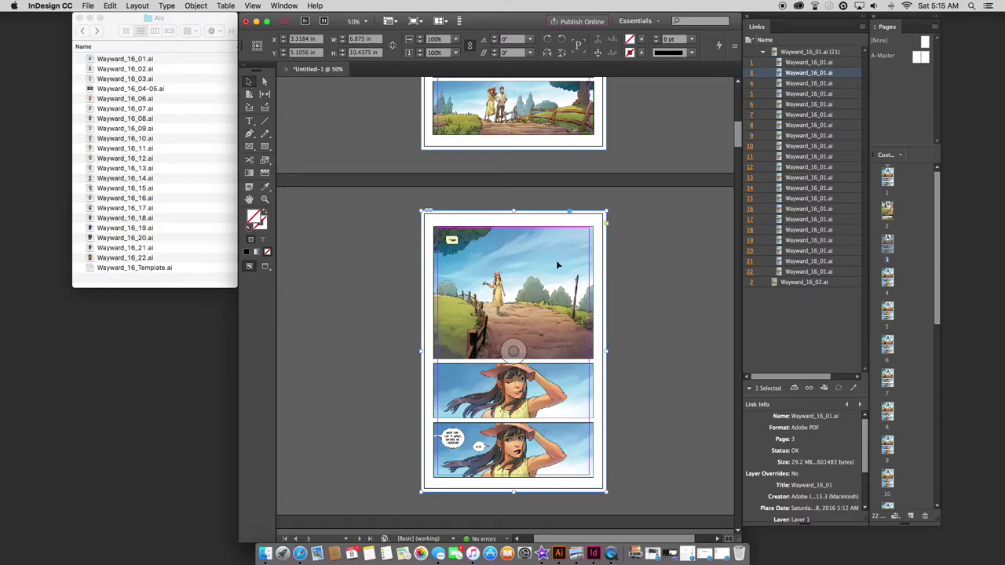
pyautogui.press('super+d')
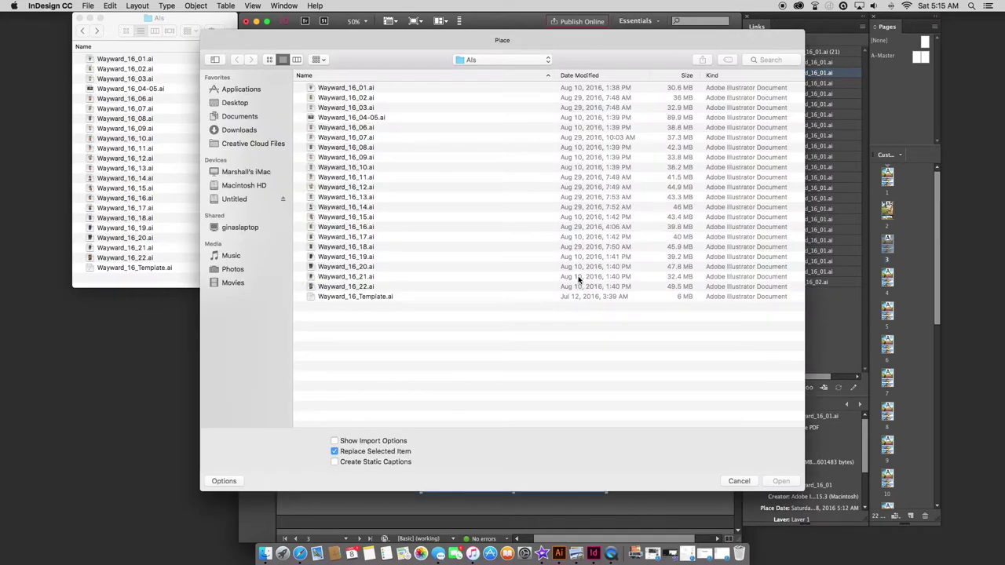
pyautogui.doubleClick(354, 108)
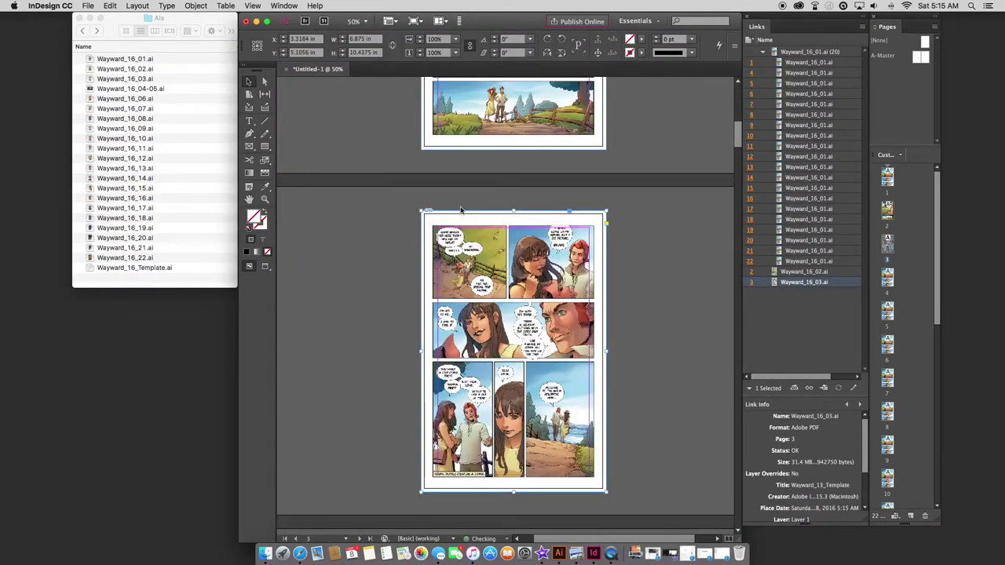
pyautogui.scroll(-5, 636, 329)
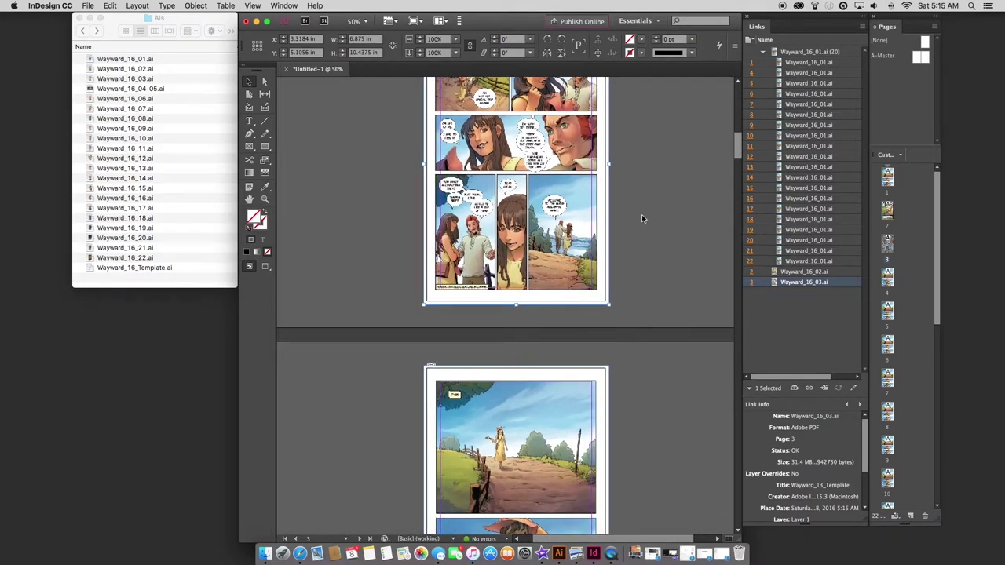
pyautogui.click(647, 219)
# Cancel the Place dialog without placing another file
pyautogui.scroll(-2, 663, 408)
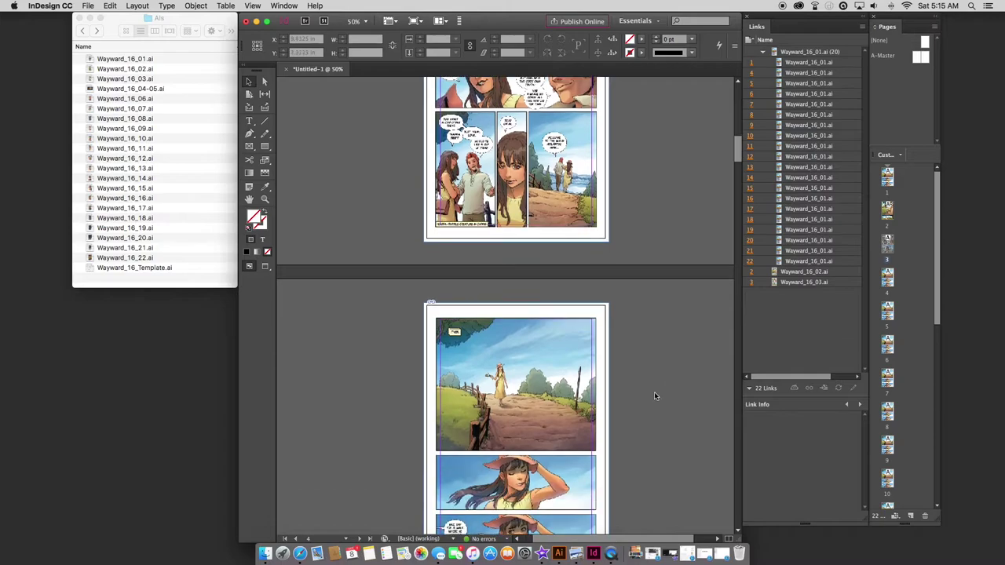
pyautogui.press('super+d')
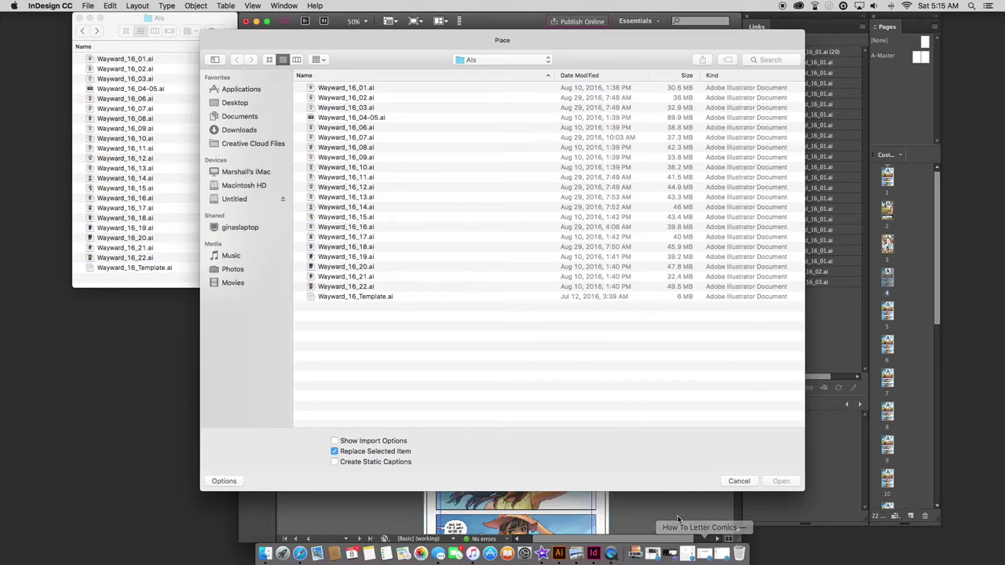
pyautogui.press('Escape')
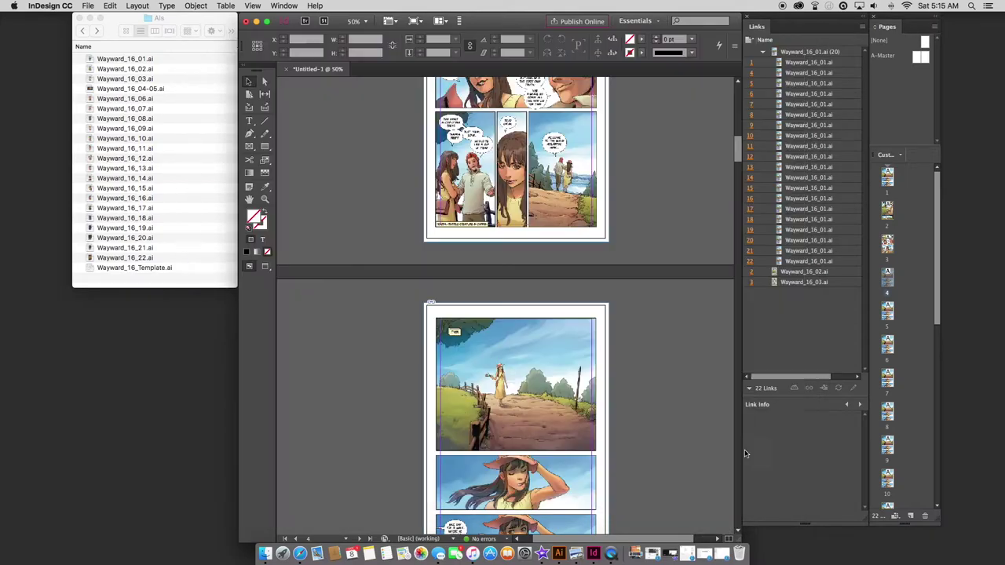
# Select the Wayward_16_01.ai links for pages 6 through 22 in the Links panel
pyautogui.click(809, 94)
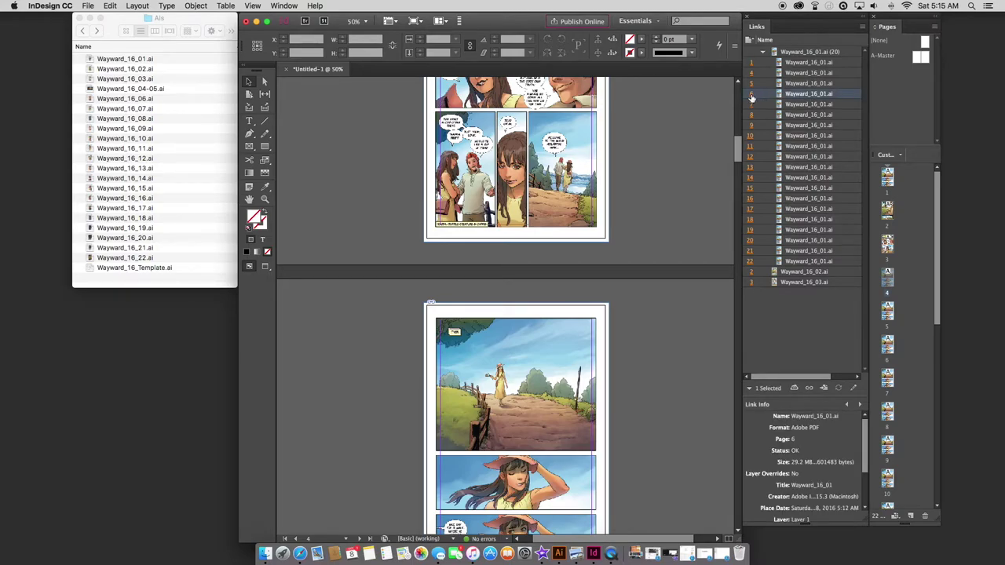
pyautogui.keyDown('shift'); pyautogui.click(799, 263); pyautogui.keyUp('shift')
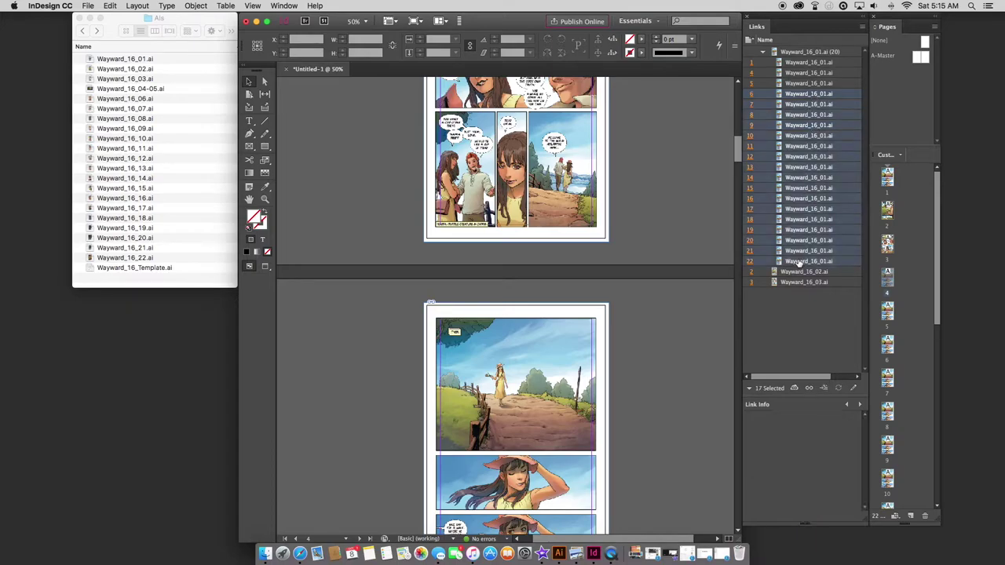
# Start relinking the selected links and browse to Lettering > ZUB > Wayward_vol_IV > Wayward_16 > Als
pyautogui.click(809, 390)
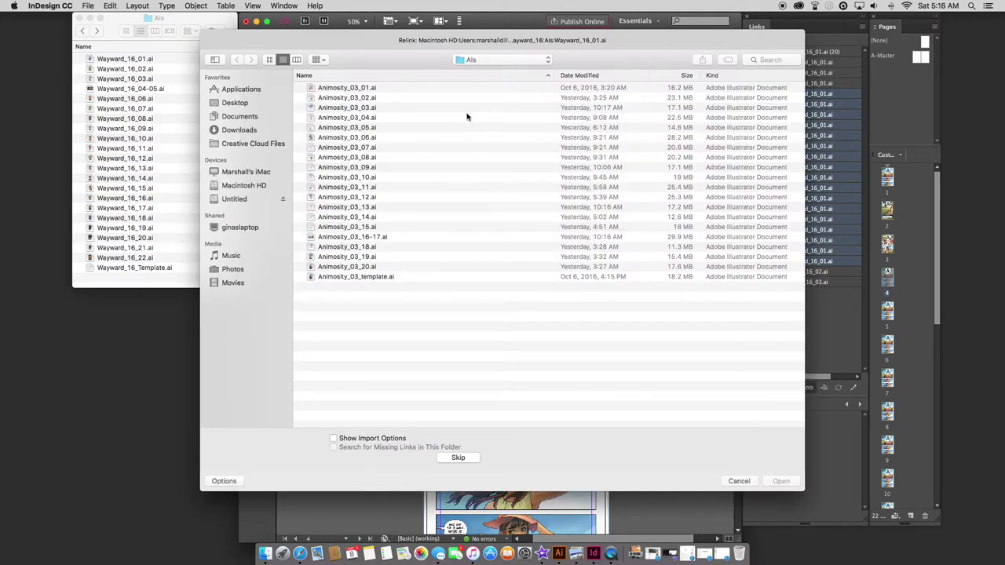
pyautogui.click(499, 61)
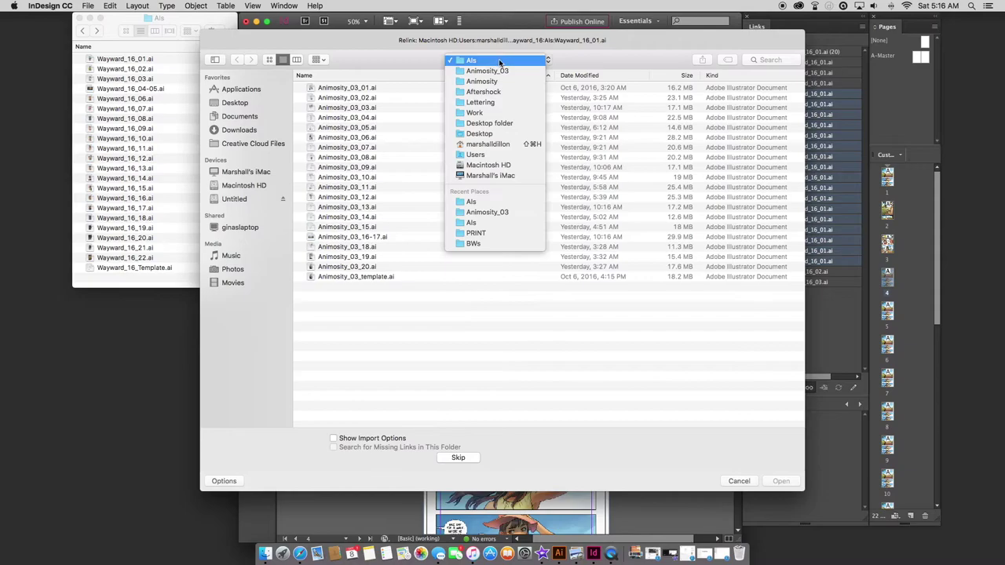
pyautogui.click(497, 102)
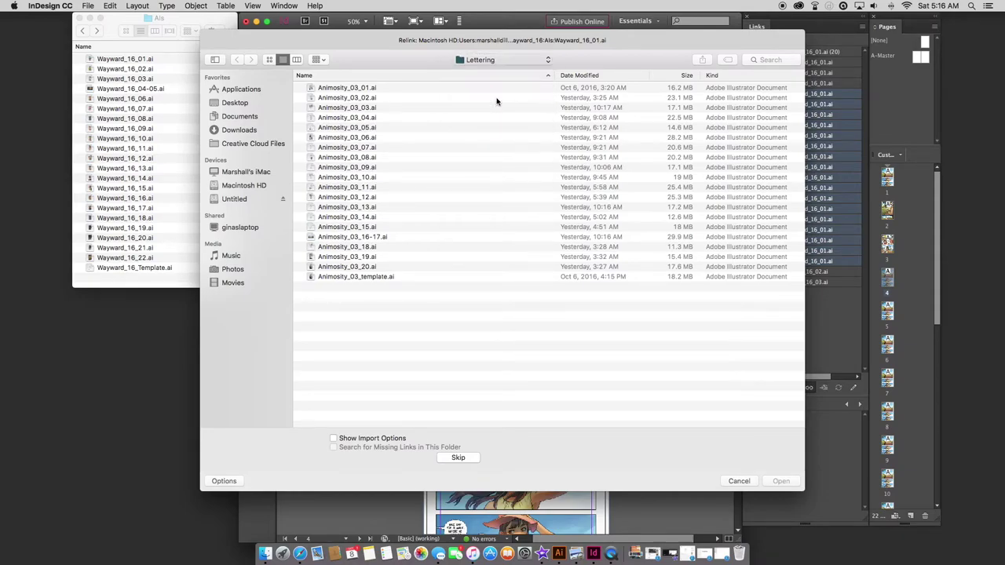
pyautogui.doubleClick(324, 317)
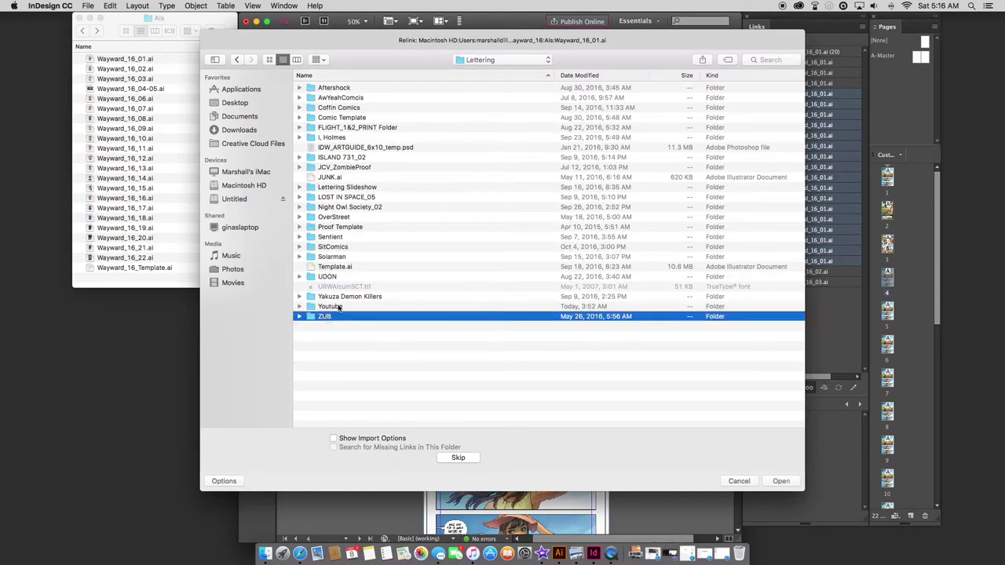
pyautogui.click(342, 98)
pyautogui.doubleClick(343, 98)
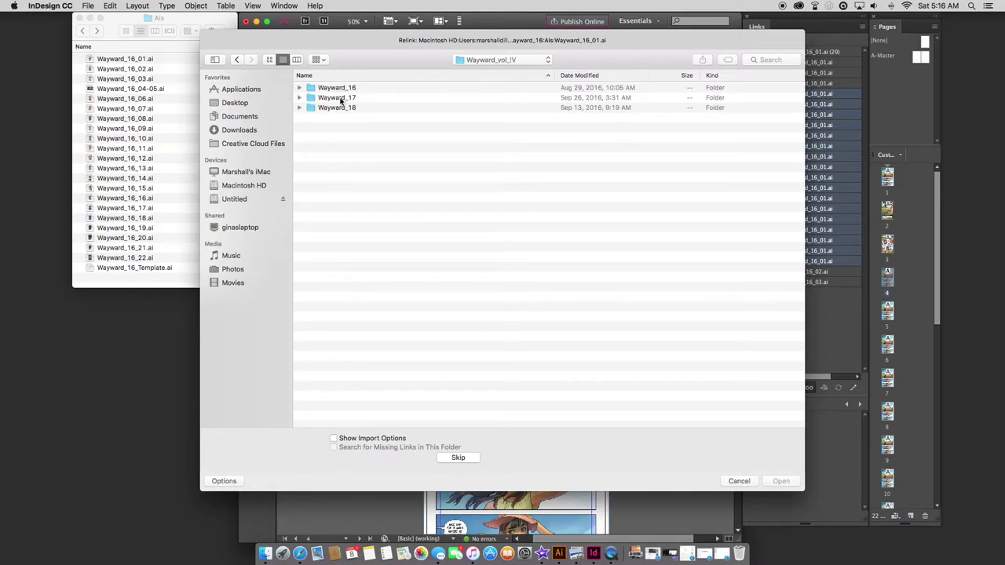
pyautogui.doubleClick(345, 89)
pyautogui.doubleClick(346, 88)
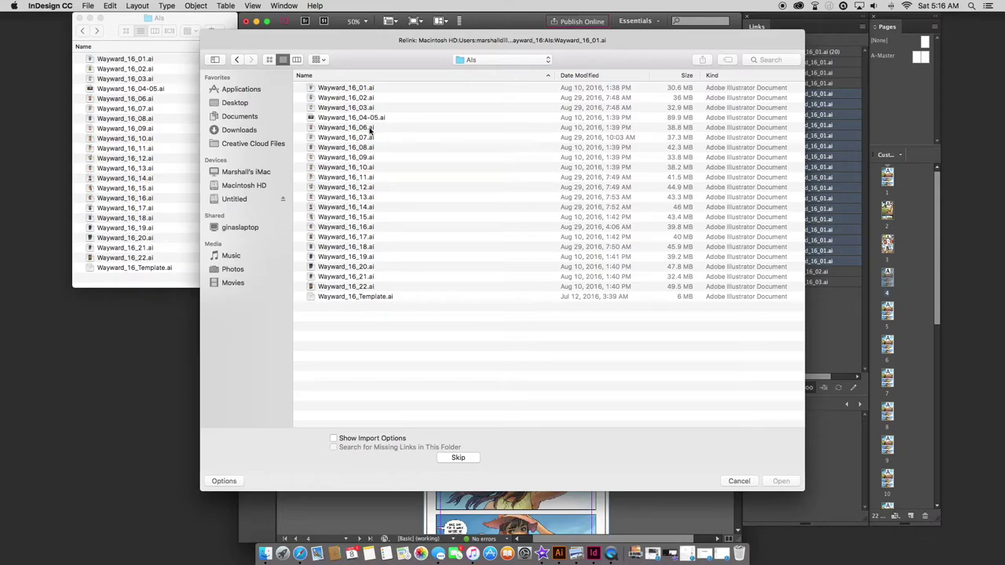
# Relink pages 6 through 14 to Wayward_16_06.ai through Wayward_16_14.ai
pyautogui.doubleClick(369, 128)
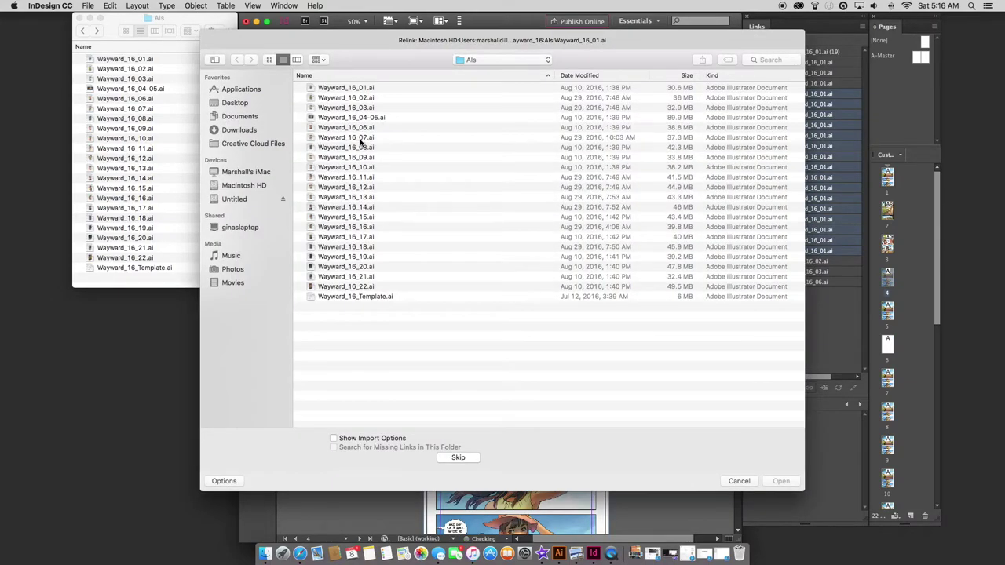
pyautogui.doubleClick(360, 140)
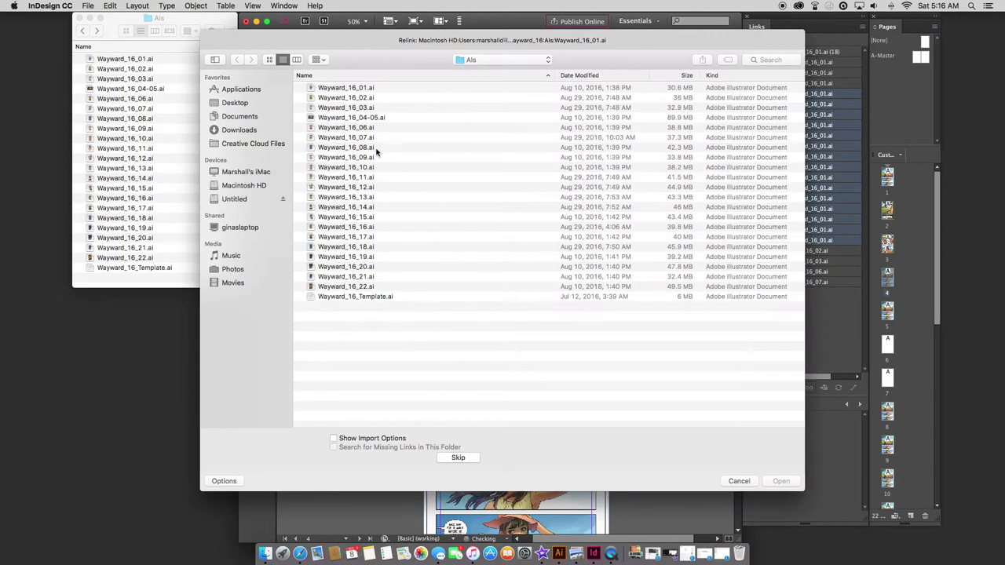
pyautogui.doubleClick(369, 148)
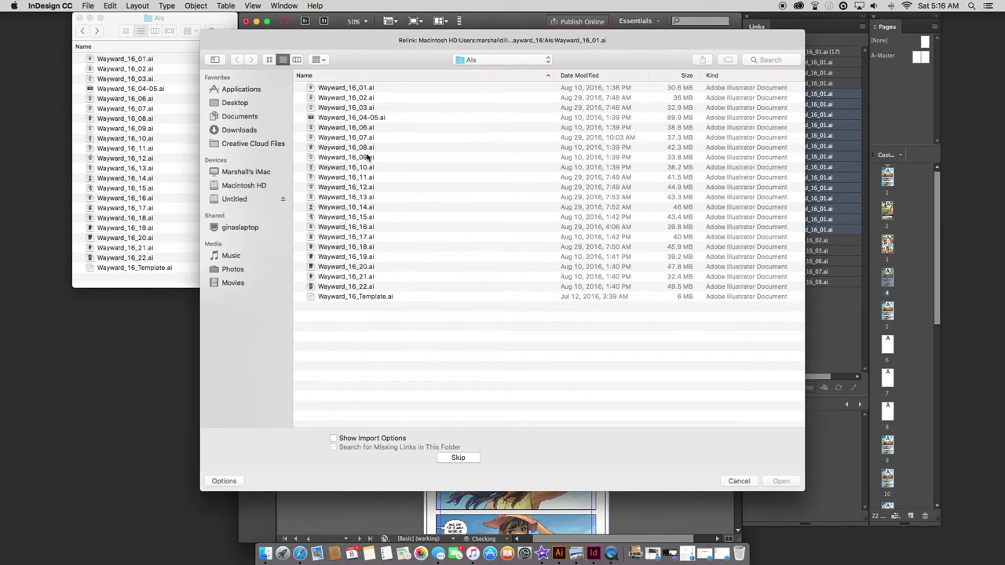
pyautogui.doubleClick(368, 157)
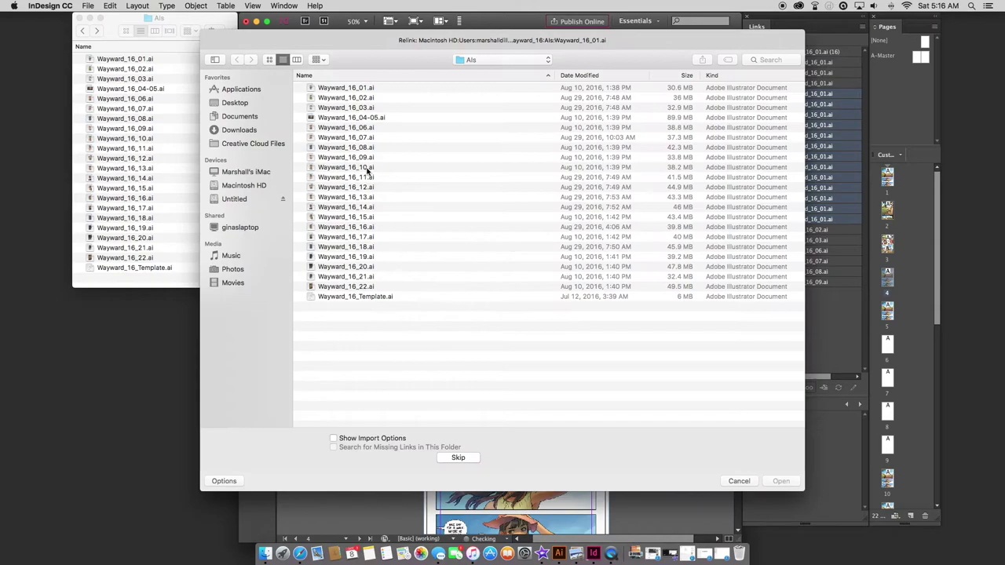
pyautogui.doubleClick(367, 169)
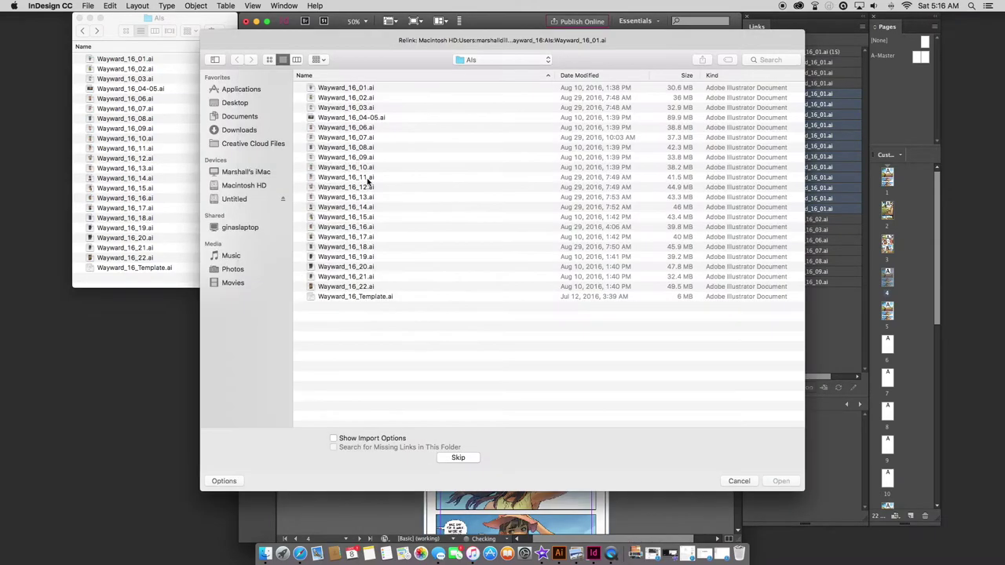
pyautogui.doubleClick(366, 179)
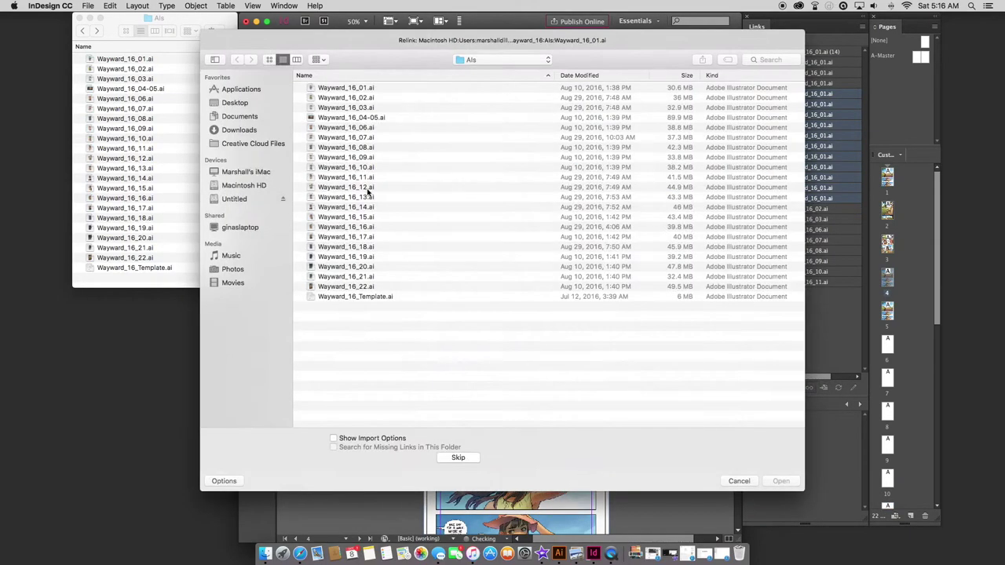
pyautogui.doubleClick(368, 187)
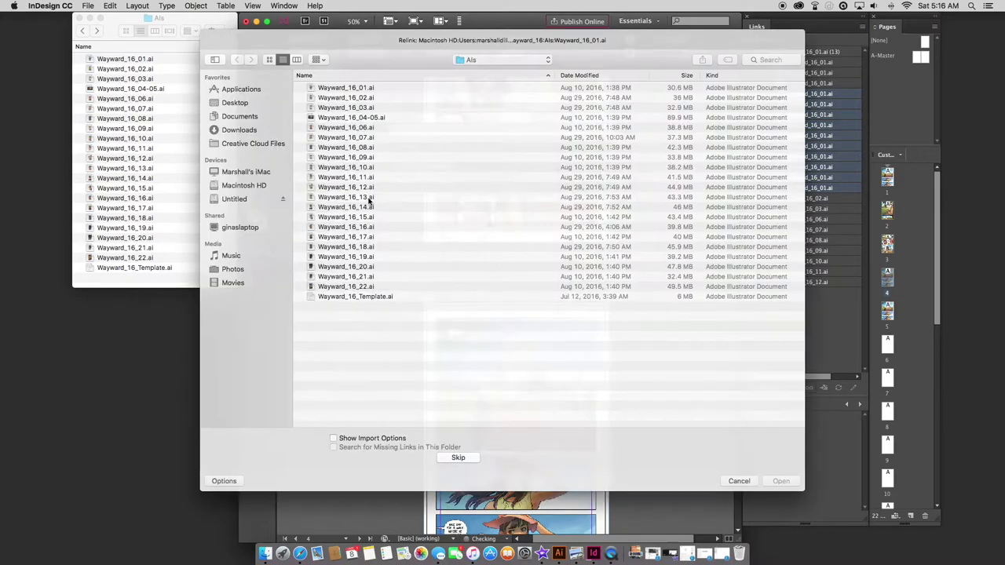
pyautogui.doubleClick(367, 197)
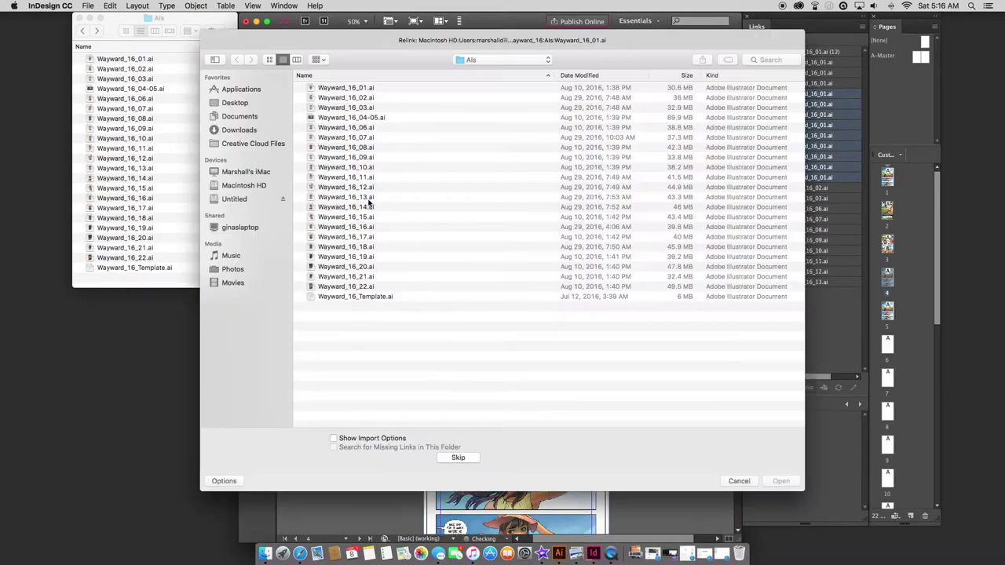
pyautogui.doubleClick(366, 207)
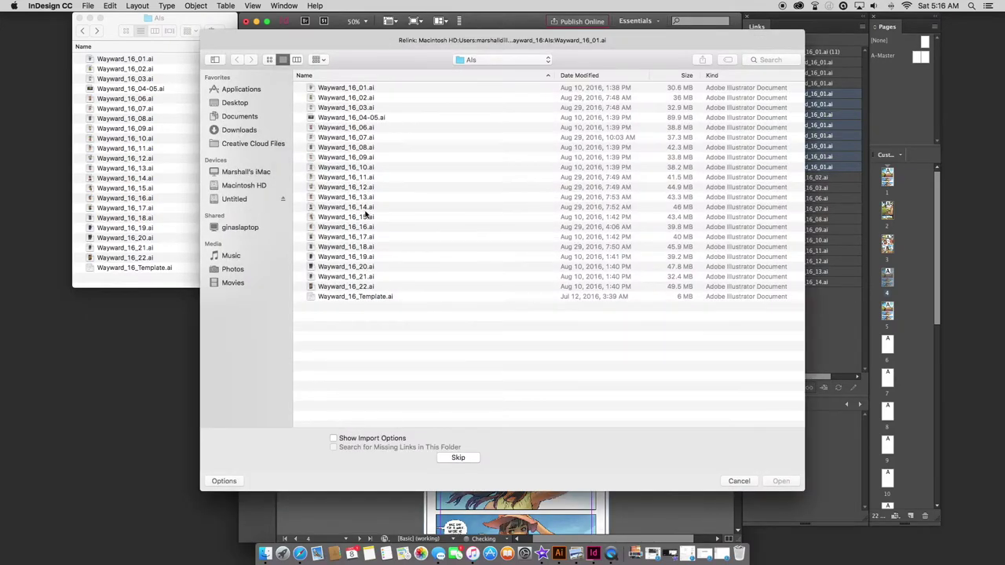
# Relink pages 15 through 22 to Wayward_16_15.ai through Wayward_16_22.ai
pyautogui.doubleClick(365, 219)
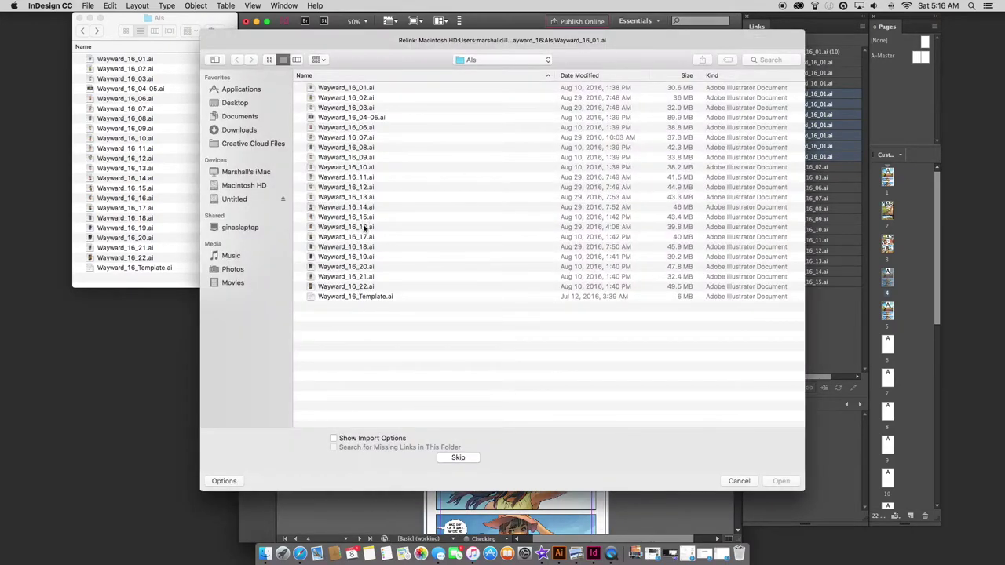
pyautogui.doubleClick(364, 230)
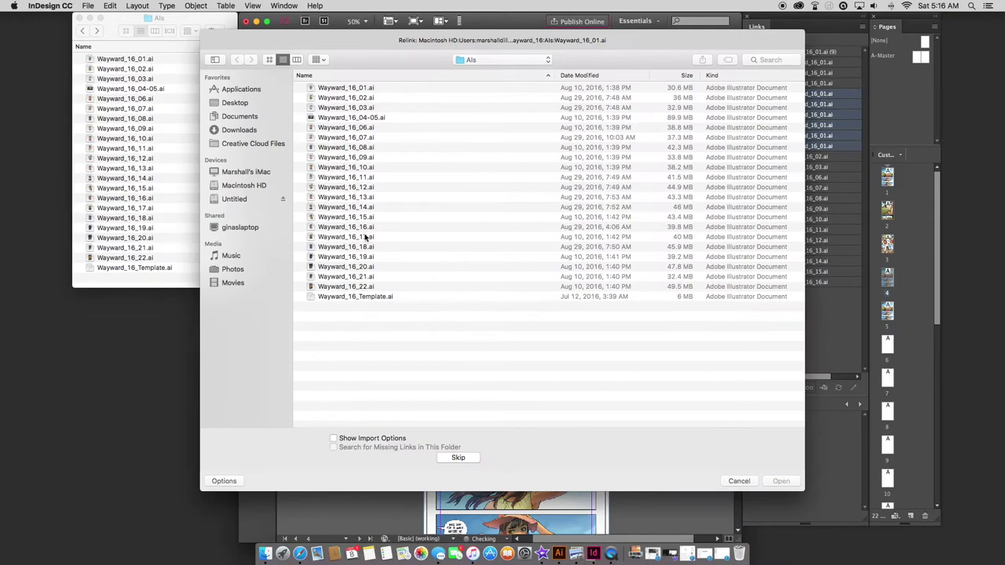
pyautogui.doubleClick(365, 237)
pyautogui.doubleClick(365, 246)
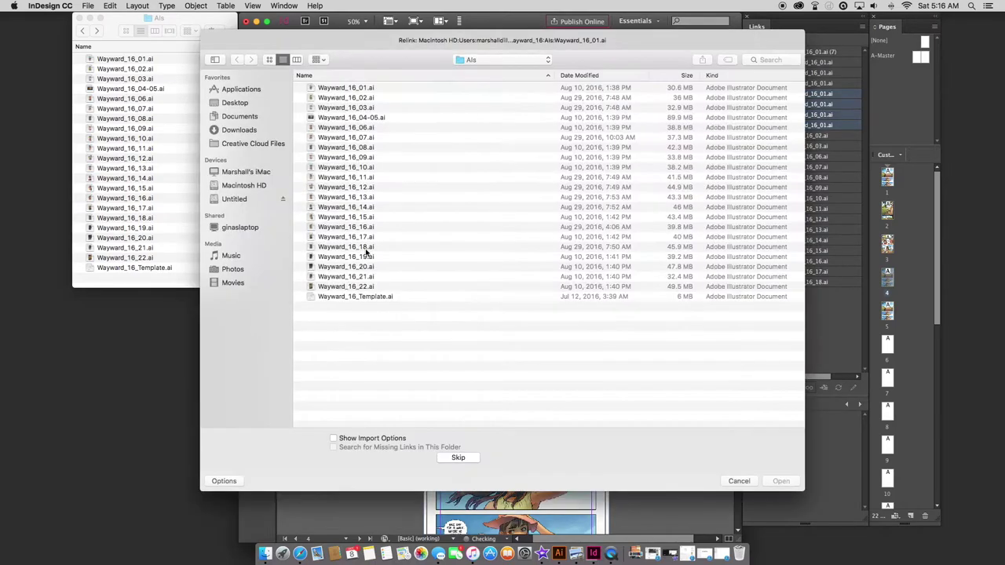
pyautogui.doubleClick(363, 257)
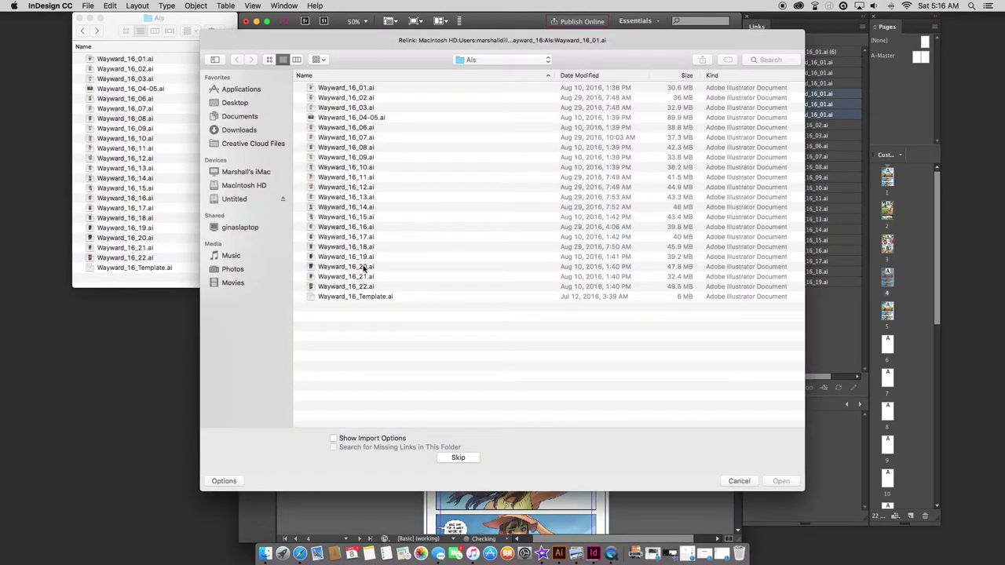
pyautogui.doubleClick(364, 267)
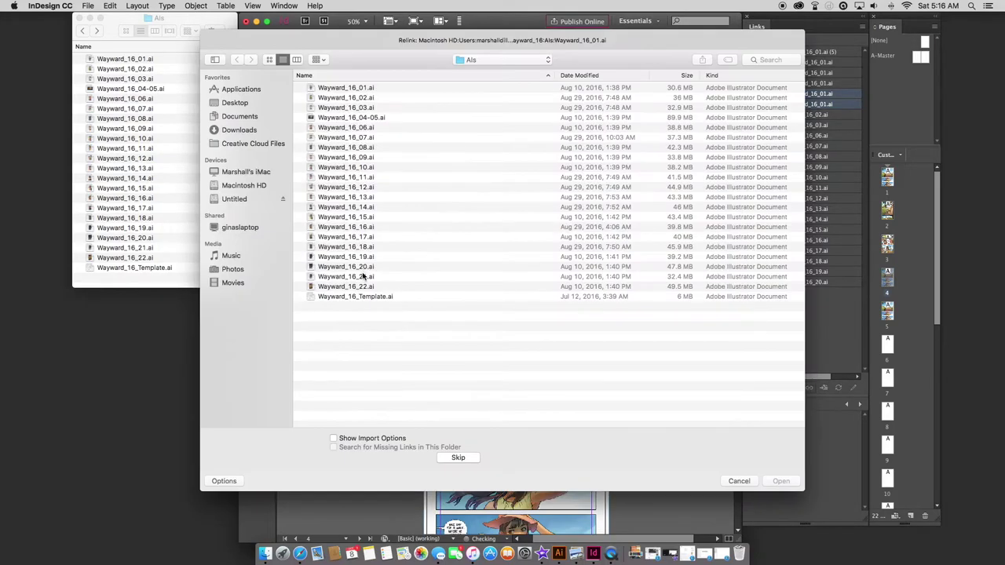
pyautogui.doubleClick(362, 278)
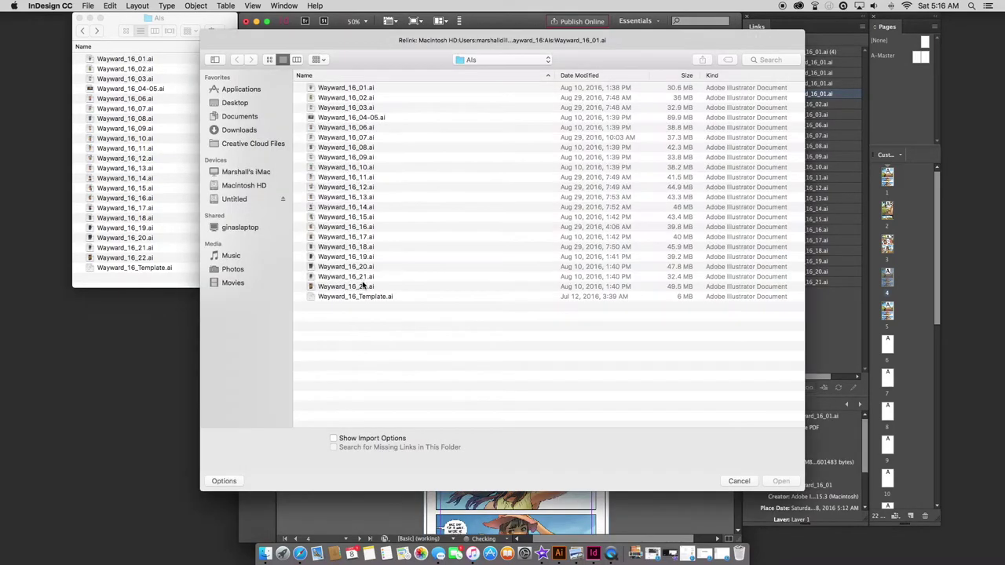
pyautogui.doubleClick(363, 288)
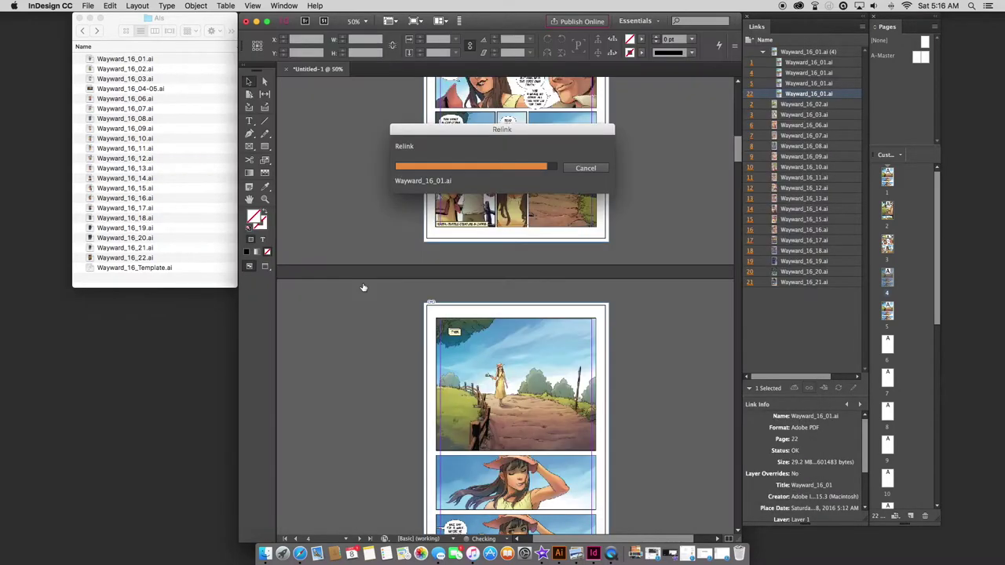
# Deselect the links and enlarge page 4's Wayward_16_01.ai artwork to fill the window
pyautogui.click(796, 306)
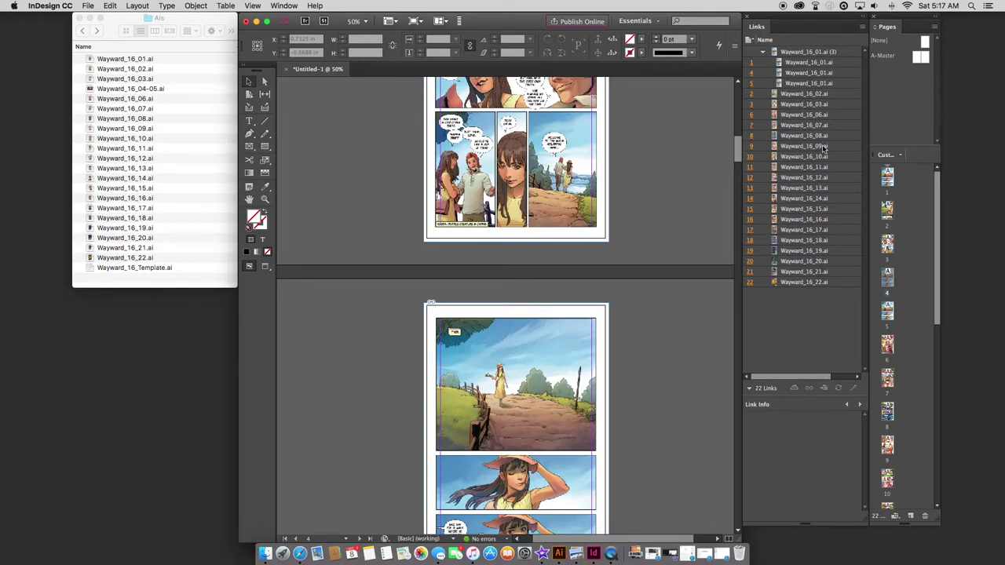
pyautogui.scroll(-10, 655, 196)
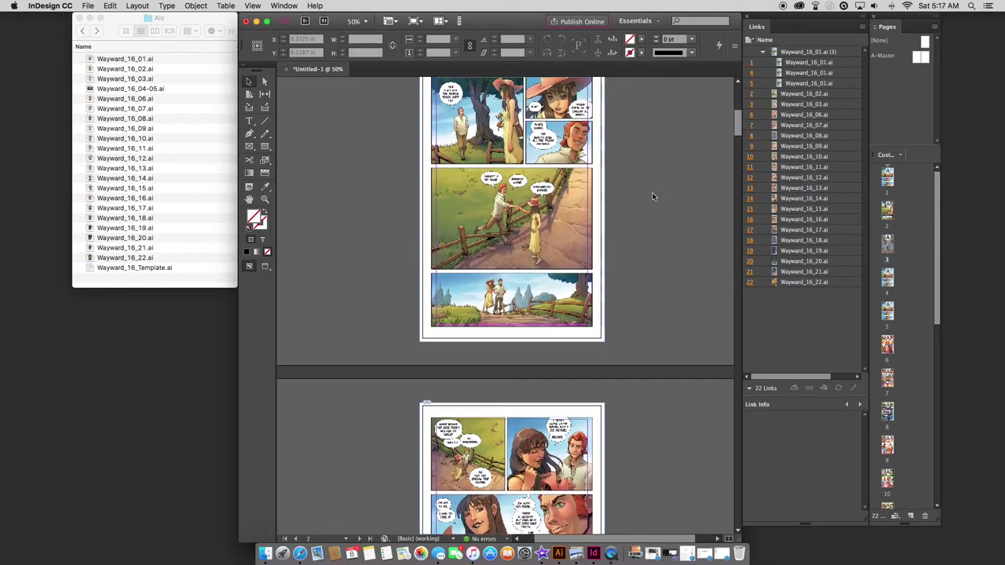
pyautogui.doubleClick(885, 276)
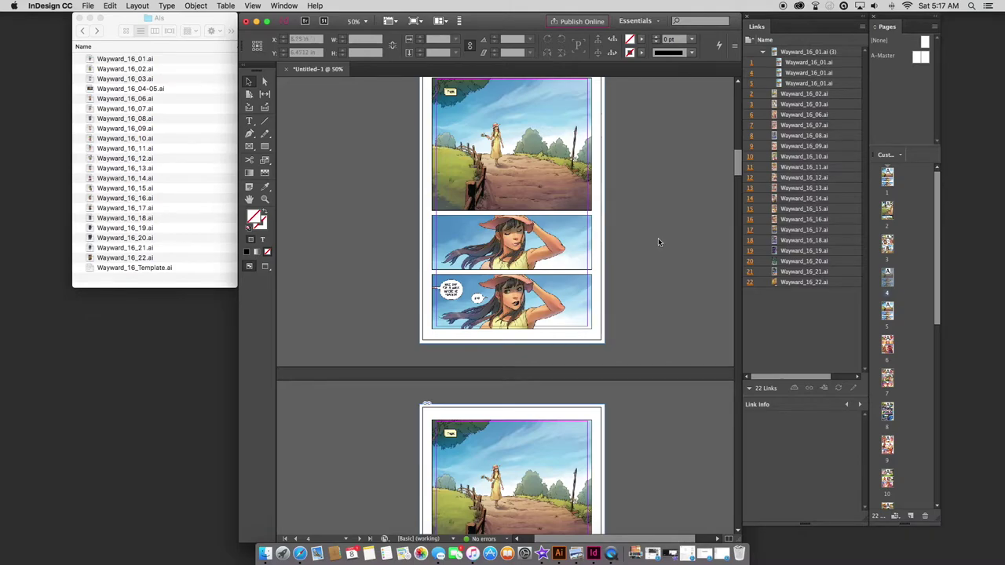
pyautogui.press('super+minus')
pyautogui.click(504, 252)
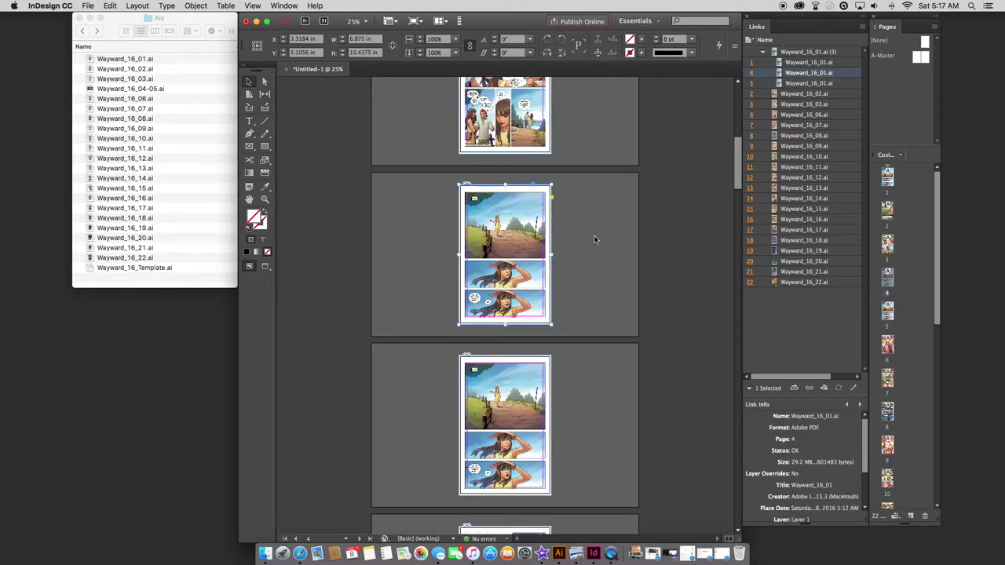
pyautogui.hotkey('shift', 'Escape')
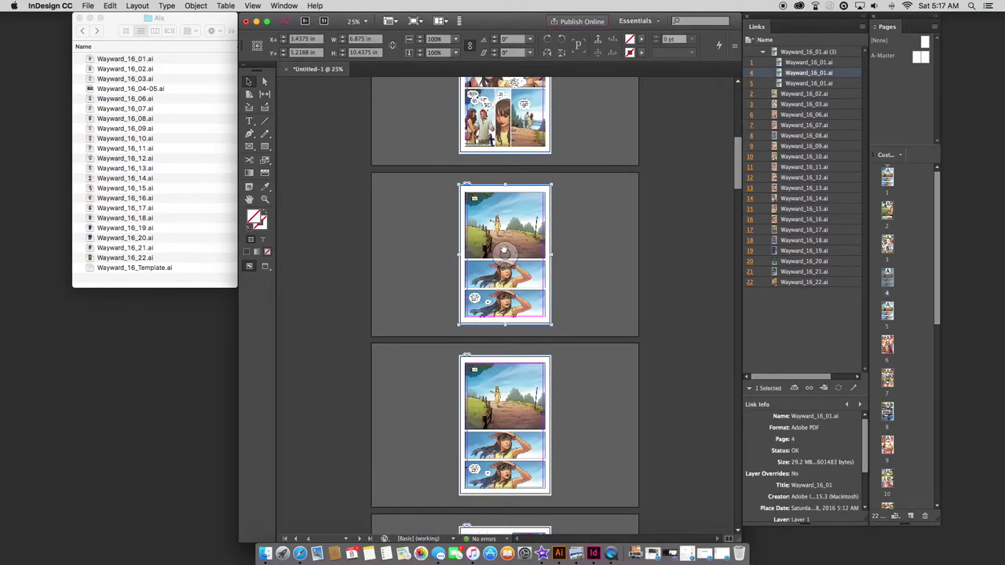
pyautogui.press('super+0')
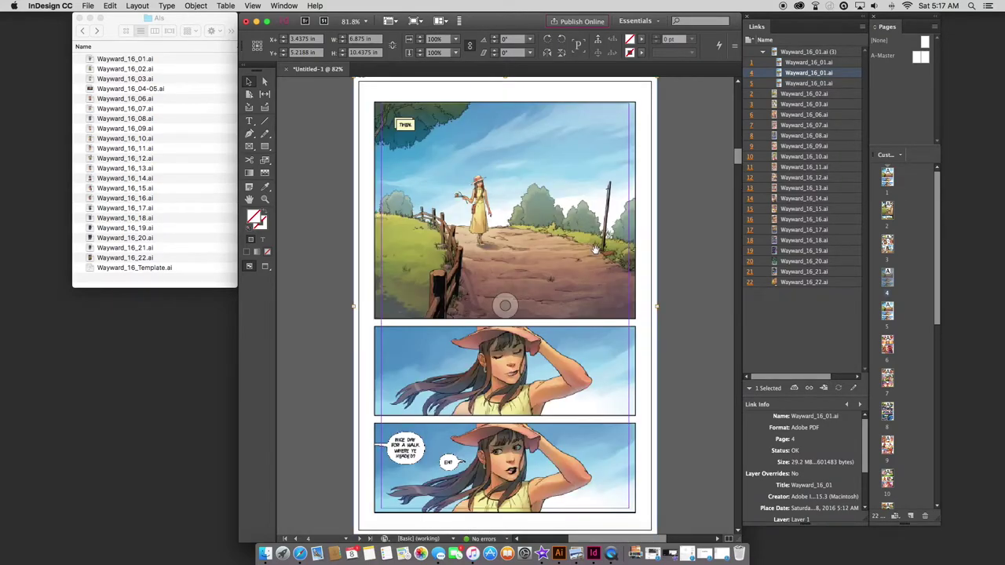
pyautogui.press('super+d')
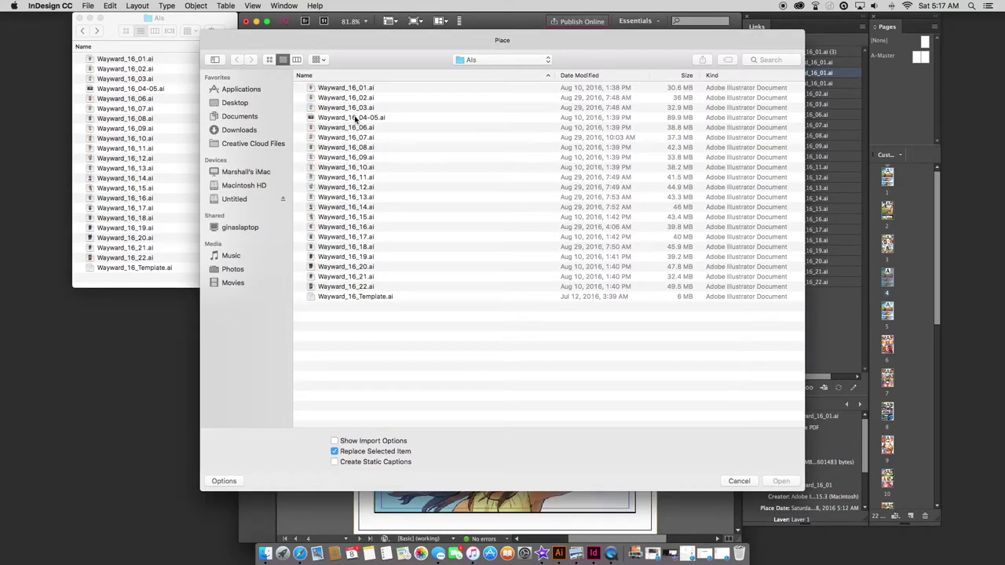
pyautogui.click(354, 116)
pyautogui.doubleClick(354, 116)
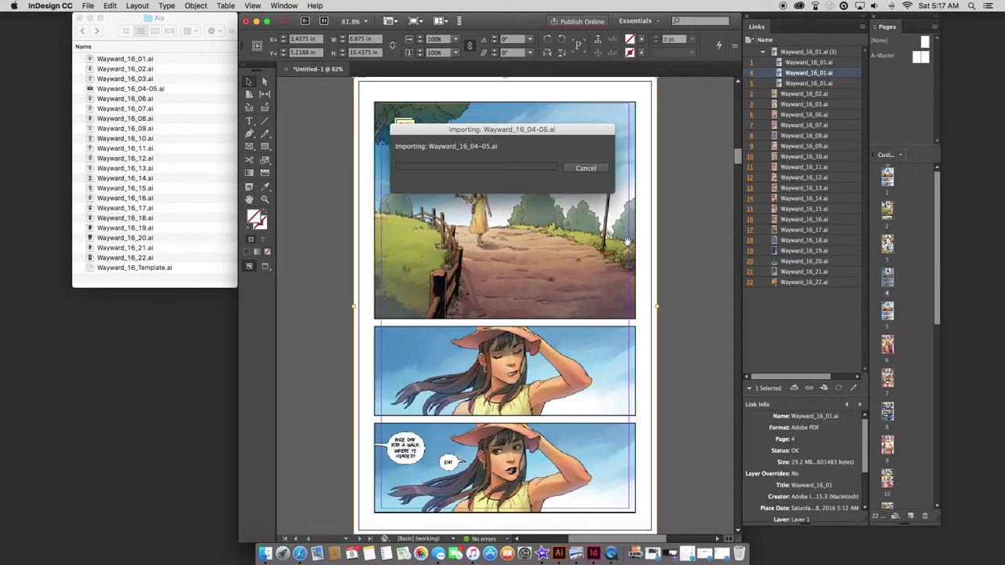
pyautogui.click(627, 241)
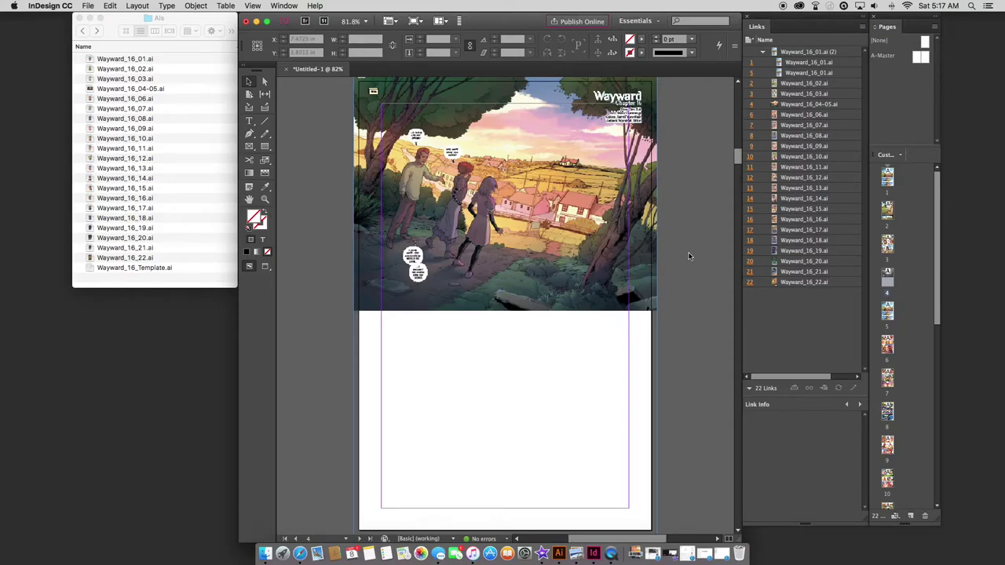
pyautogui.click(640, 290)
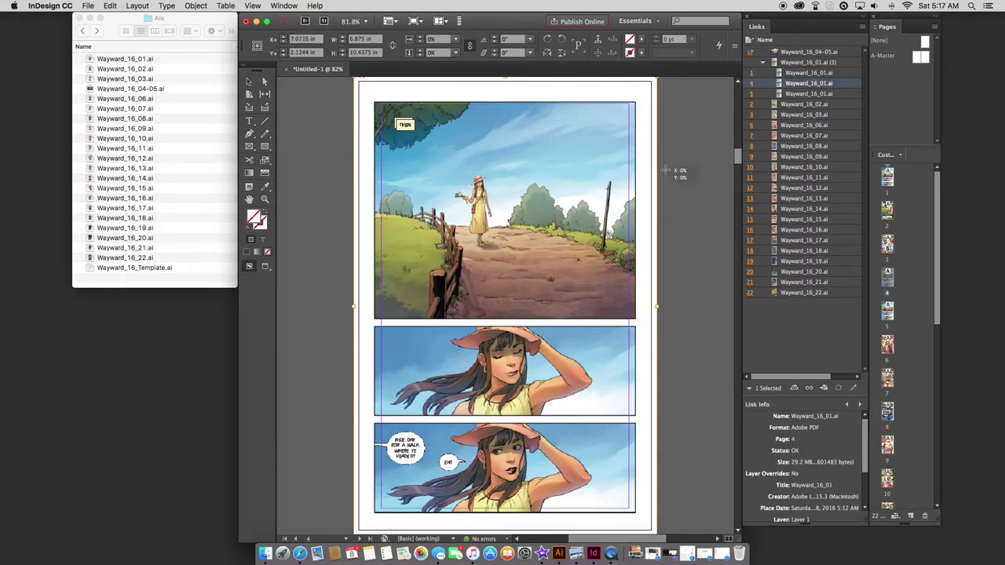
pyautogui.press('Escape')
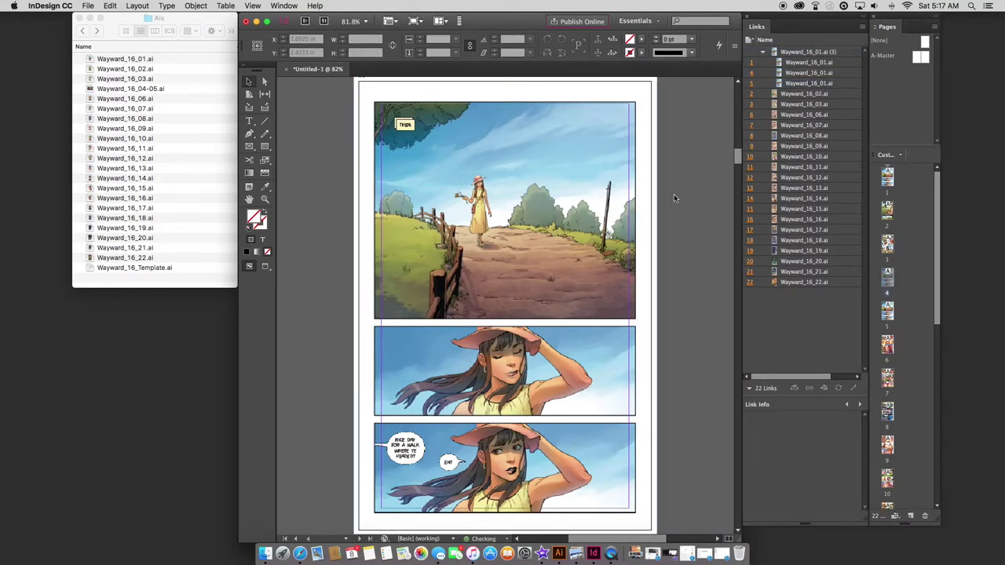
# Remove the comic artwork and image frames from pages 4 and 5
pyautogui.press('super+z')
pyautogui.press('super+z')
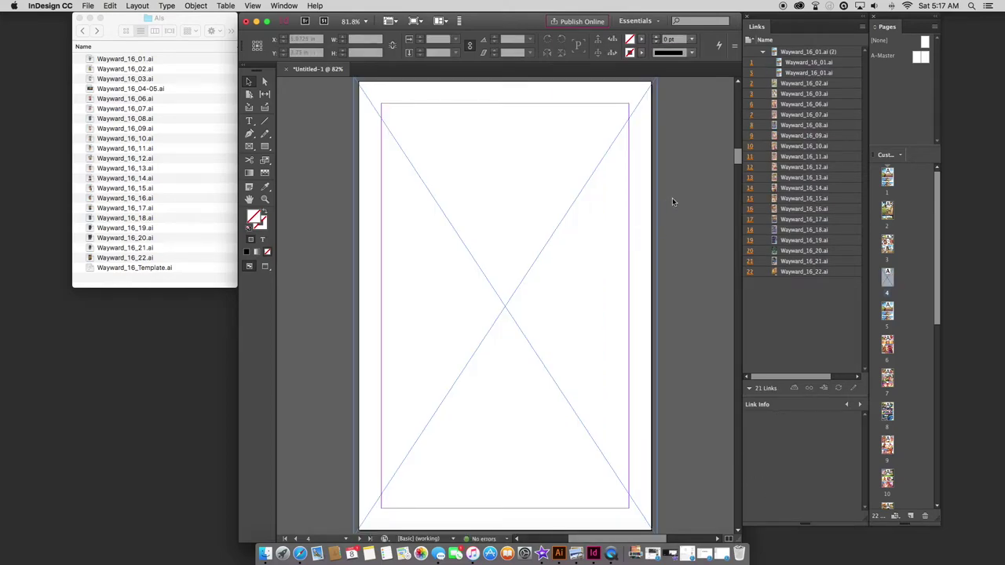
pyautogui.press('Delete')
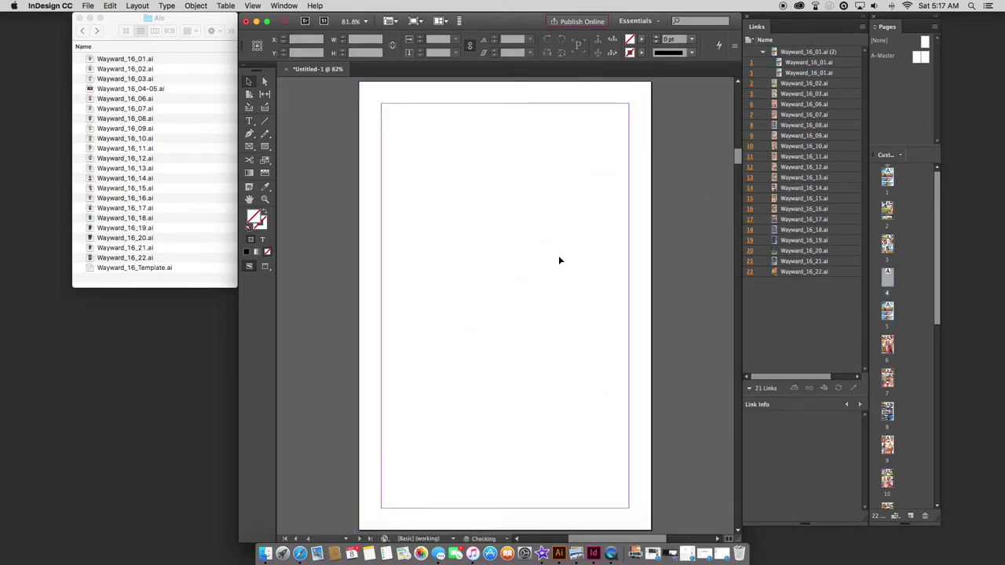
pyautogui.press('super+minus')
pyautogui.press('super+minus')
pyautogui.press('super+minus')
pyautogui.scroll(-5, 605, 306)
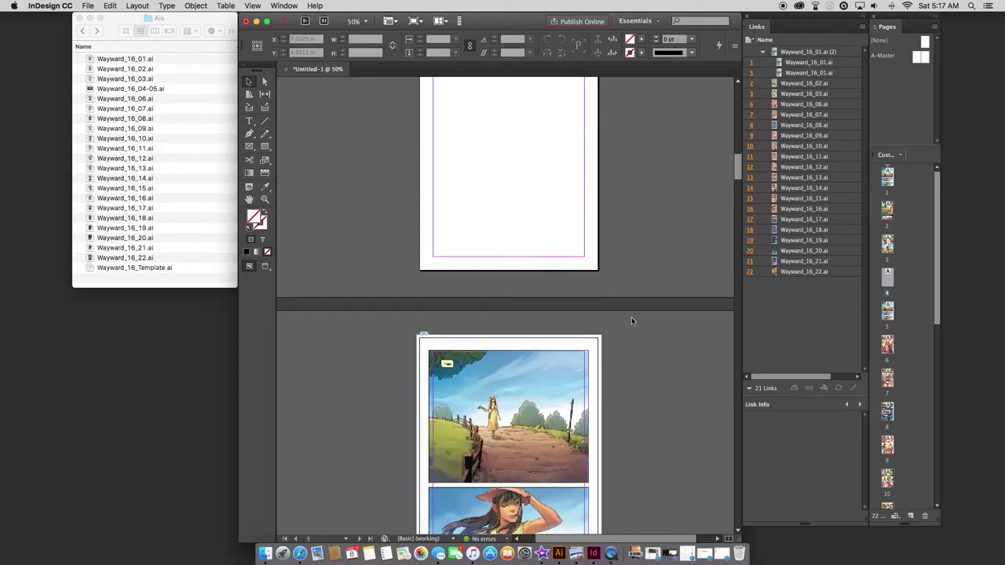
pyautogui.click(530, 396)
pyautogui.press('Delete')
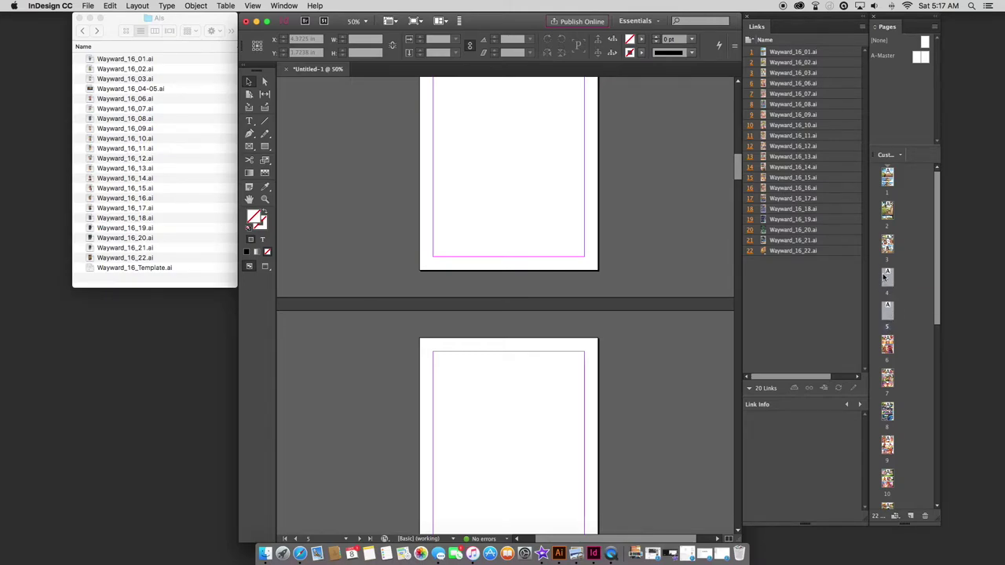
# Turn off document page and spread shuffling, then join page 5 beside page 4 as one spread
pyautogui.rightClick(888, 274)
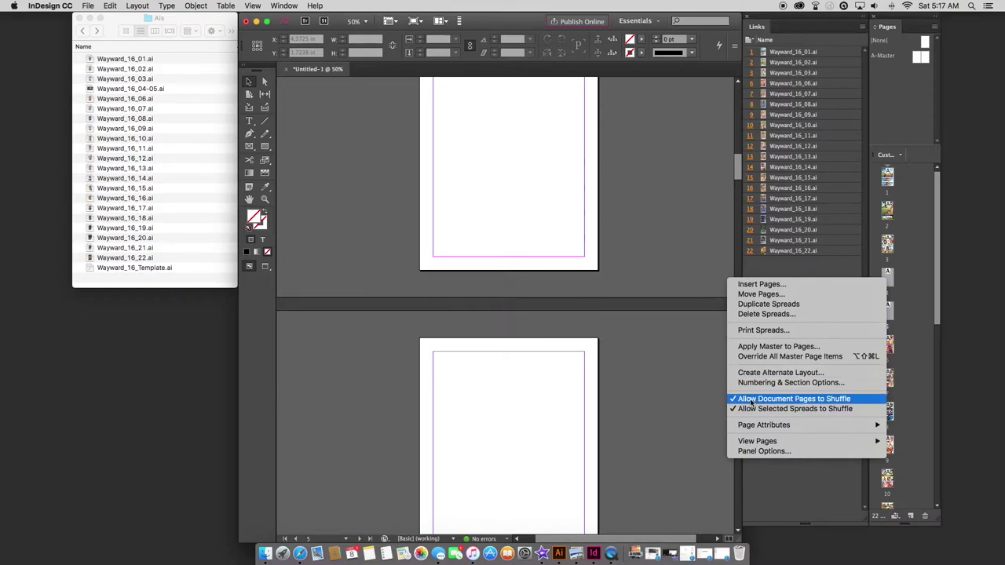
pyautogui.click(793, 399)
pyautogui.rightClick(891, 284)
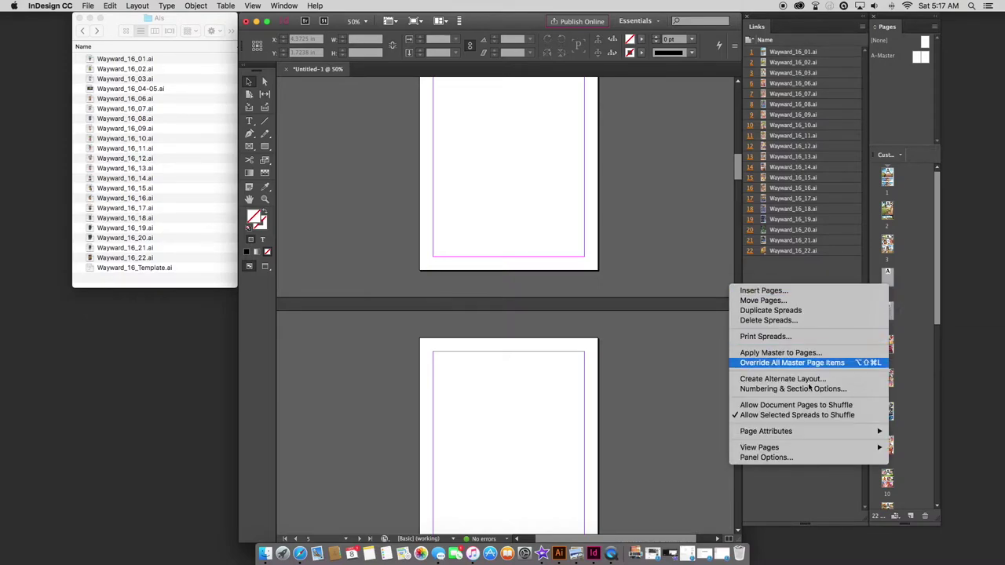
pyautogui.click(760, 416)
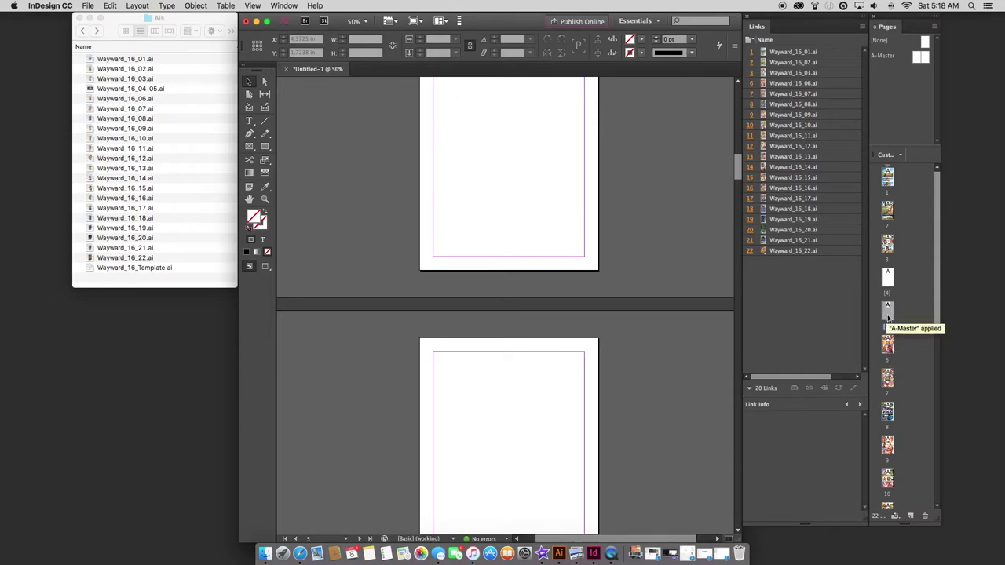
pyautogui.moveTo(887, 311); pyautogui.dragTo(893, 276)
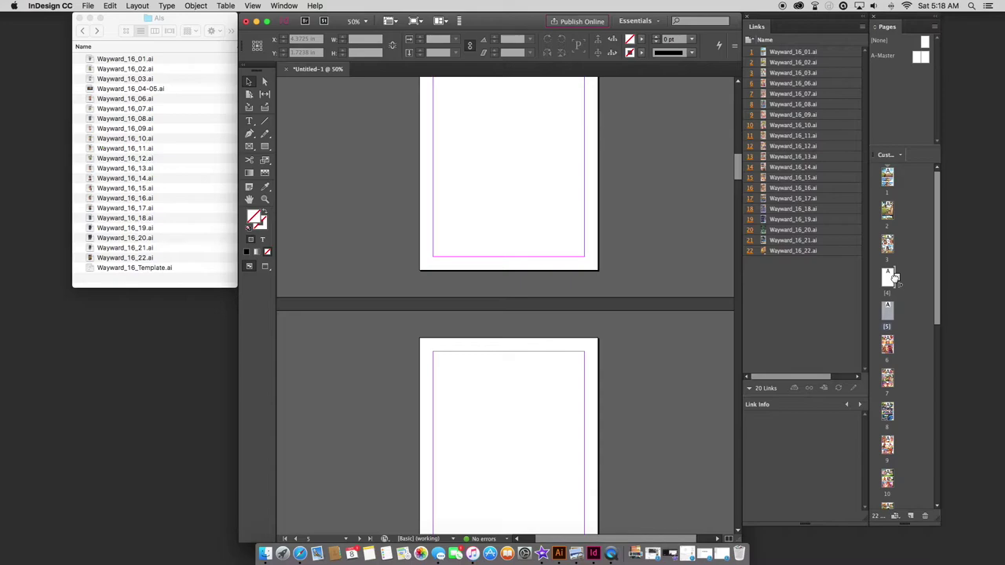
pyautogui.moveTo(893, 276); pyautogui.dragTo(893, 276)
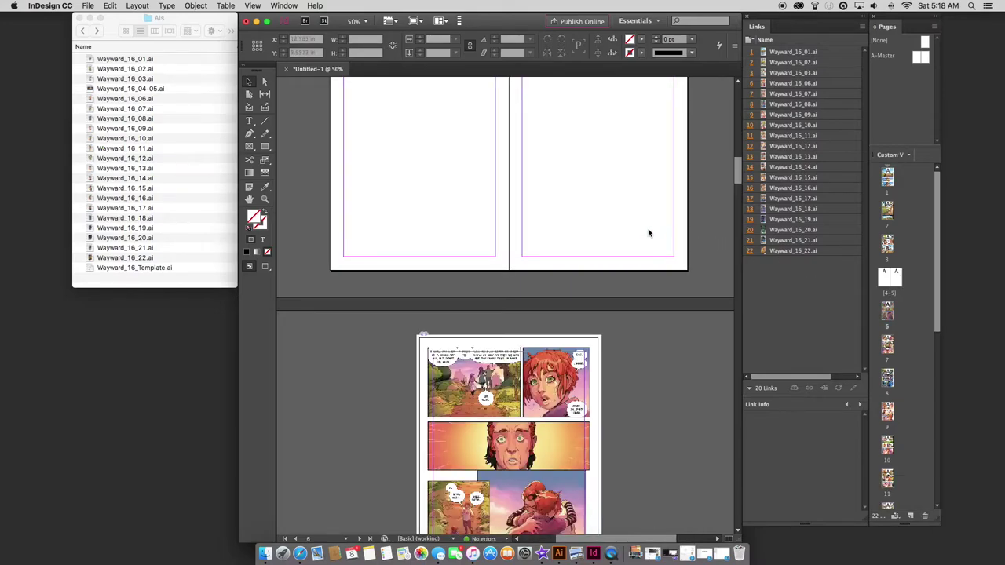
# Place Wayward_16_04-05.ai on the blank 4–5 spread from its top-left bleed corner
pyautogui.scroll(4, 648, 233)
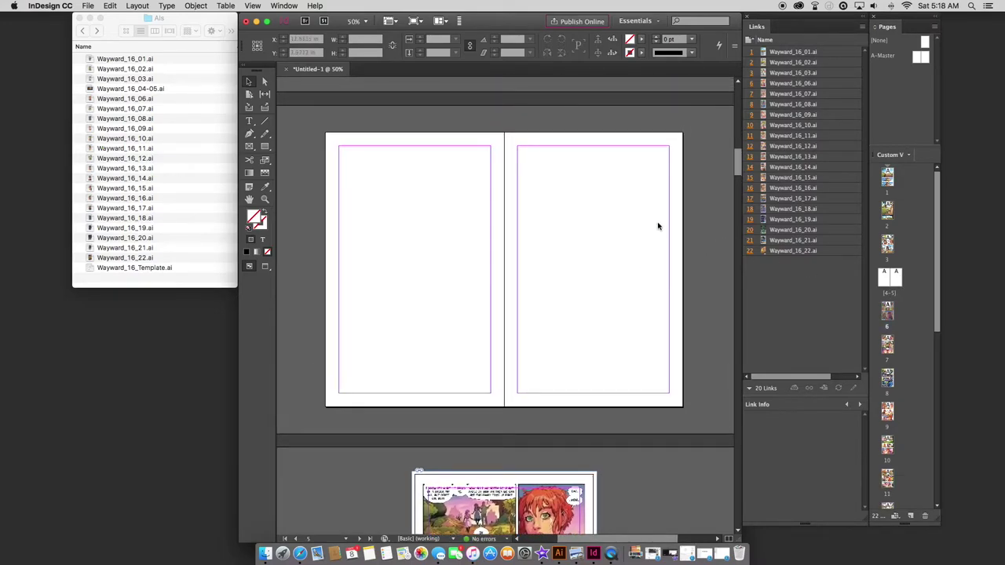
pyautogui.click(616, 224)
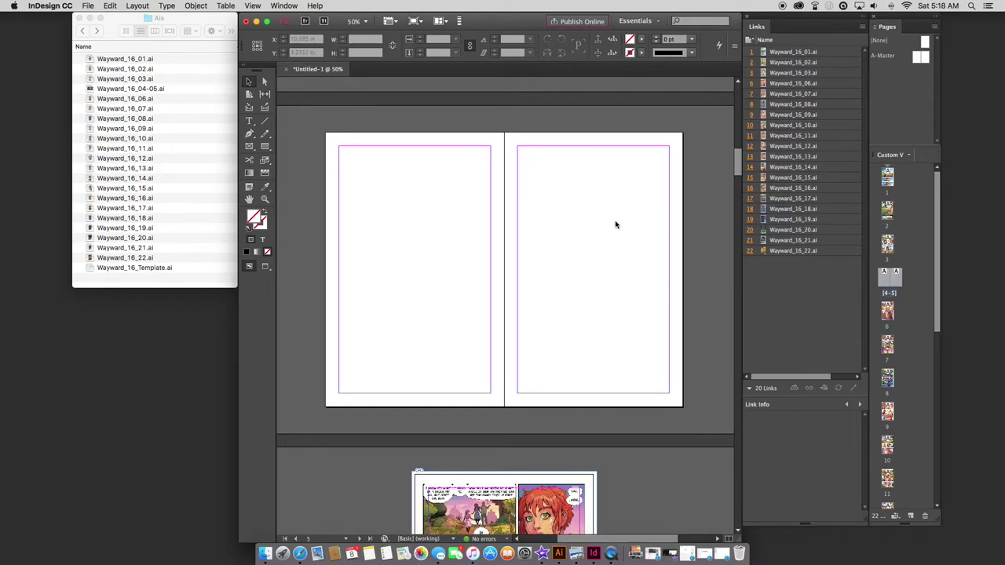
pyautogui.press('super+d')
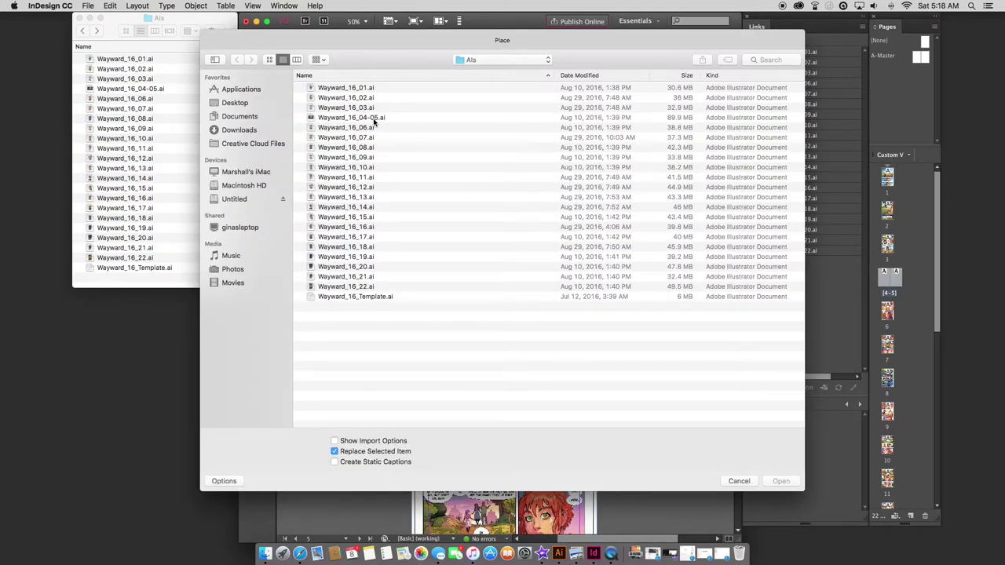
pyautogui.doubleClick(351, 118)
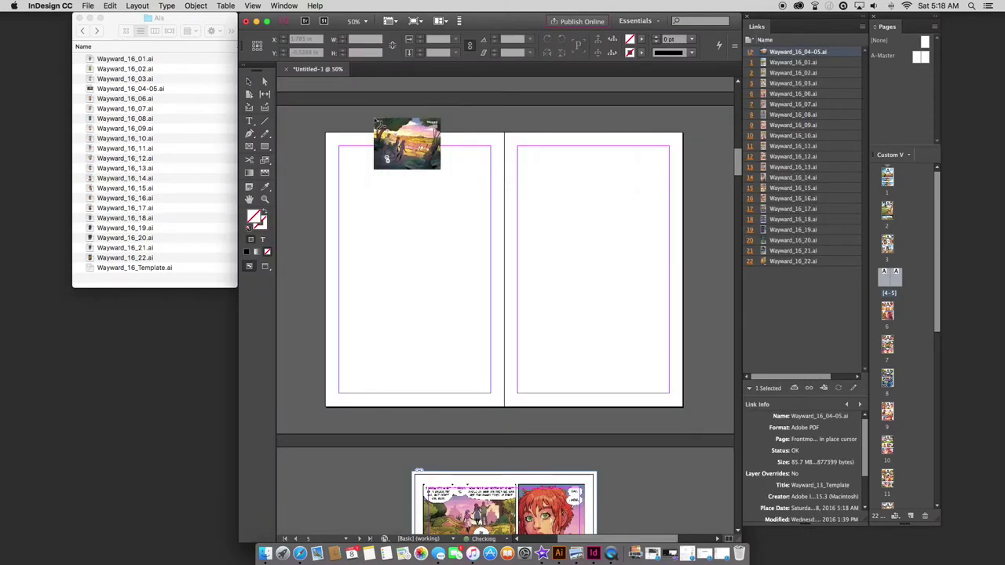
pyautogui.click(374, 117)
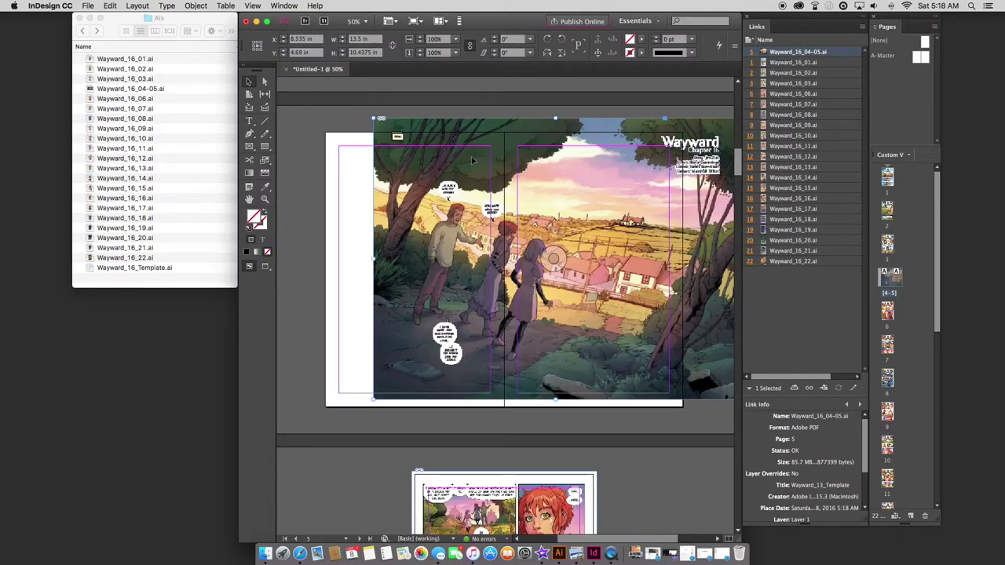
pyautogui.press('Delete')
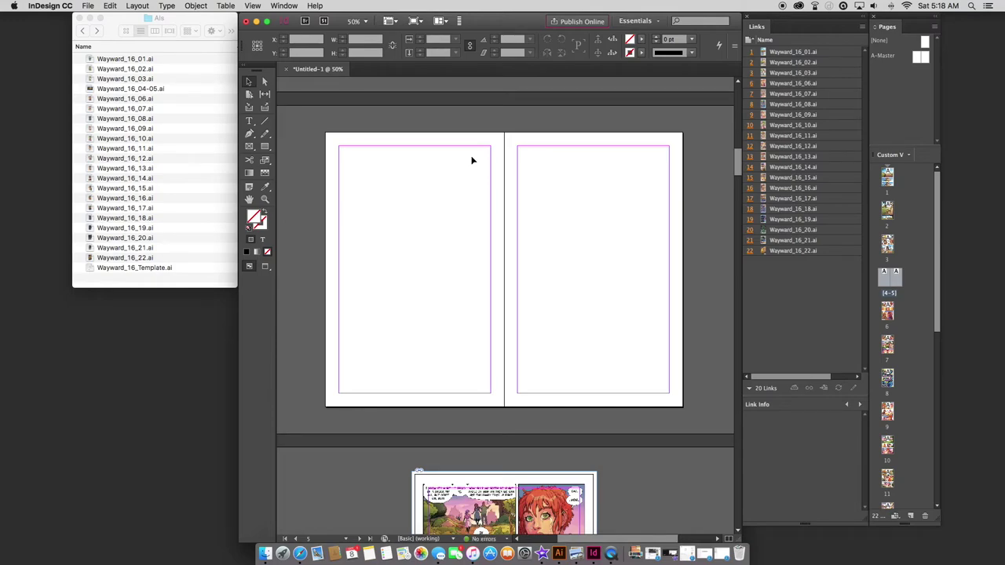
# Scroll around the 4–5 spread to check the title artwork fits both pages
pyautogui.scroll(3, 472, 161)
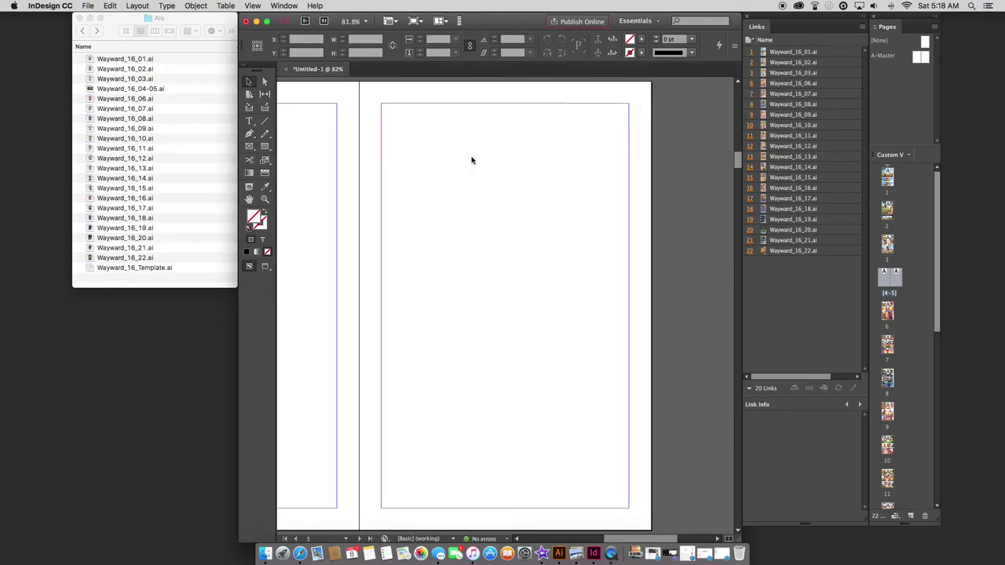
pyautogui.scroll(-2, 472, 160)
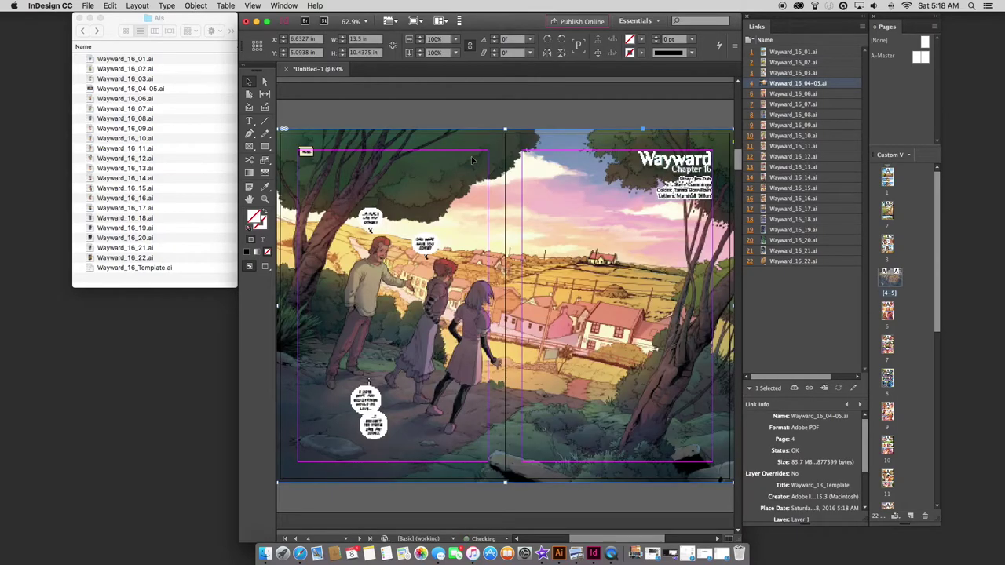
pyautogui.scroll(5, 472, 160)
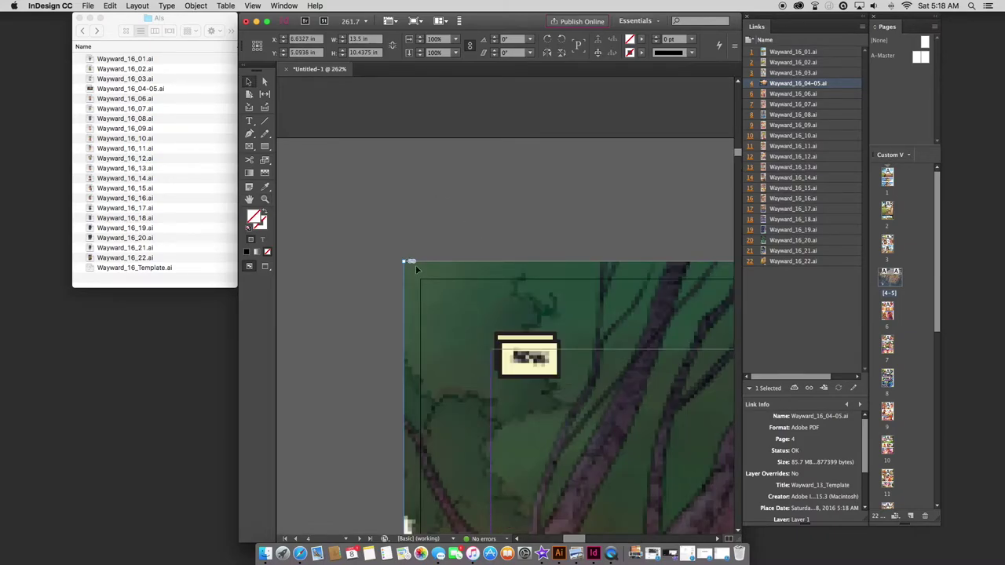
pyautogui.scroll(-5, 521, 310)
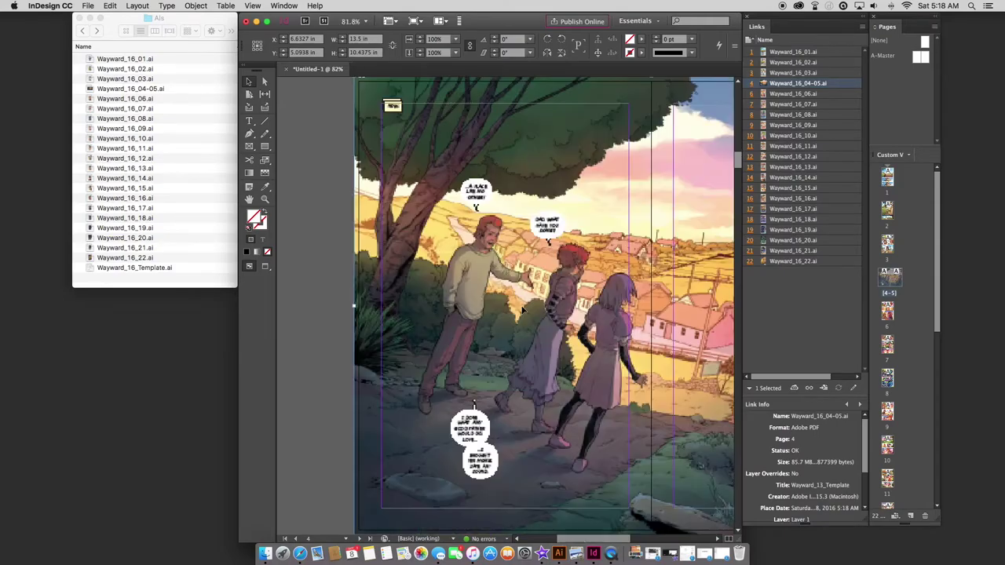
pyautogui.scroll(2, 580, 505)
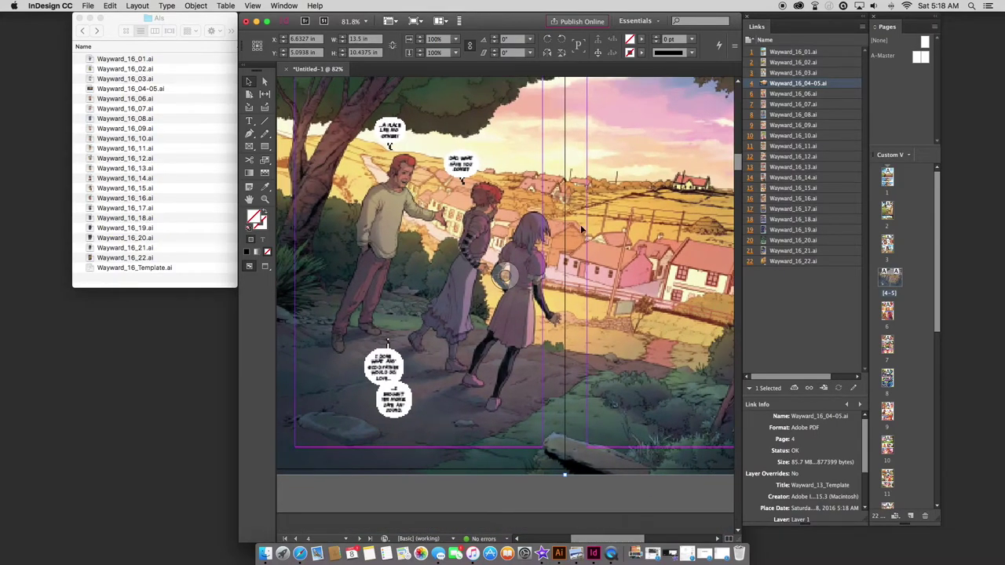
pyautogui.scroll(-3, 571, 296)
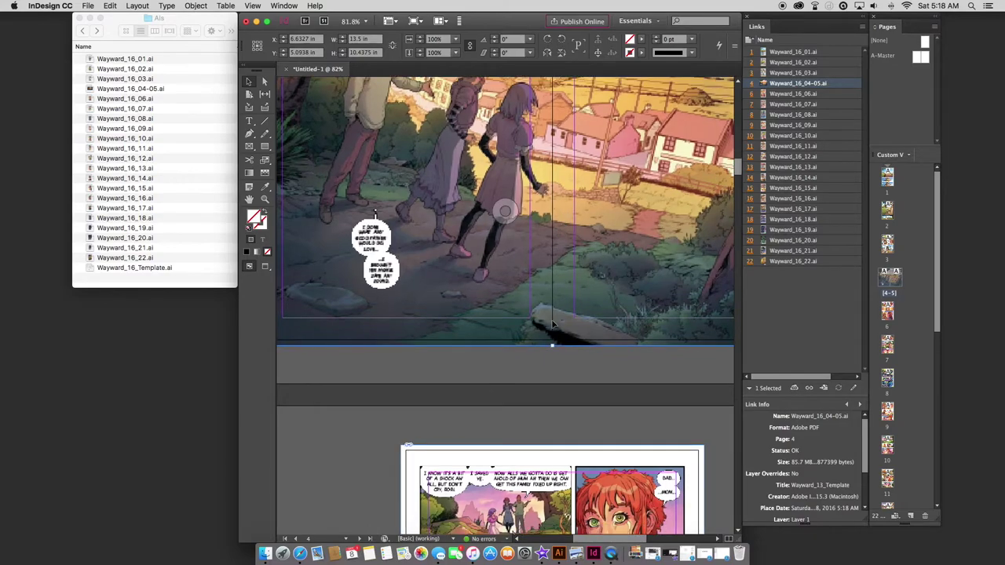
pyautogui.hscroll(6, 639, 294)
pyautogui.scroll(2, 639, 294)
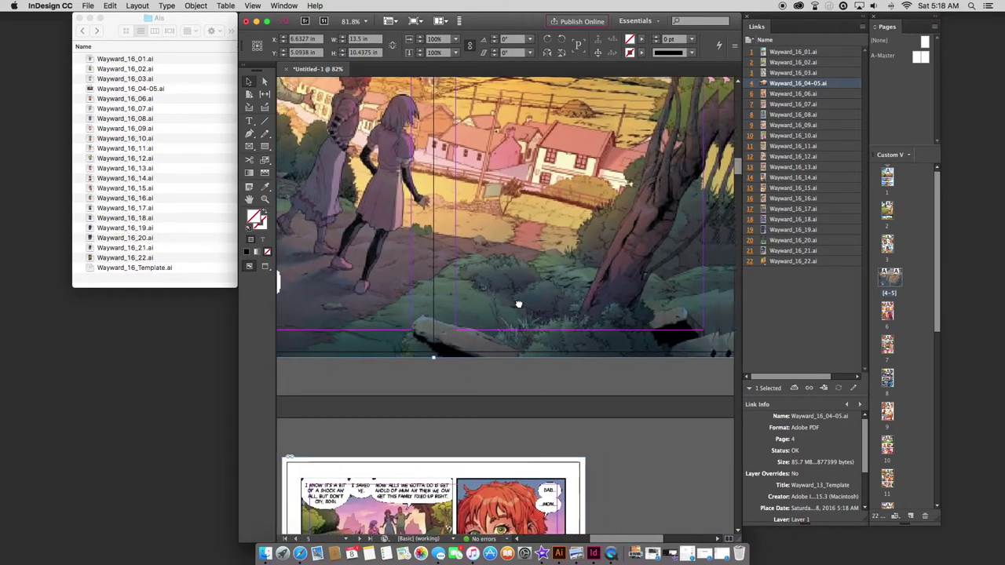
pyautogui.click(690, 286)
pyautogui.scroll(10, 690, 286)
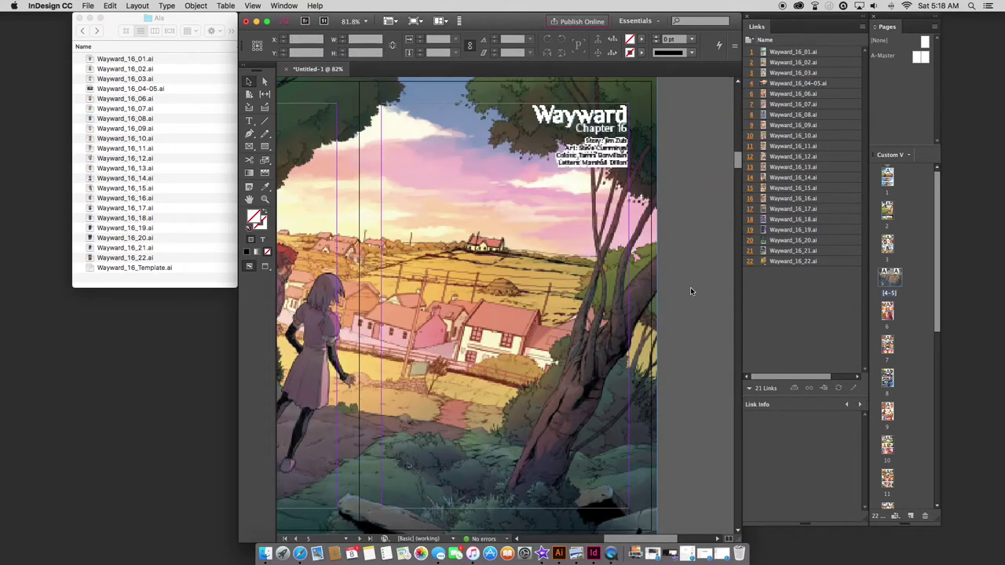
pyautogui.scroll(-4, 688, 287)
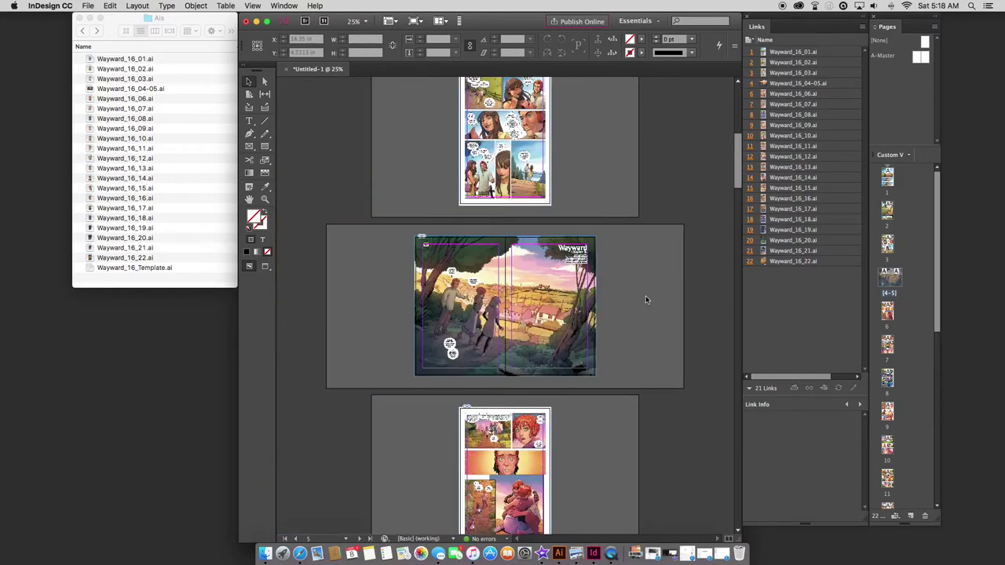
pyautogui.scroll(1, 639, 289)
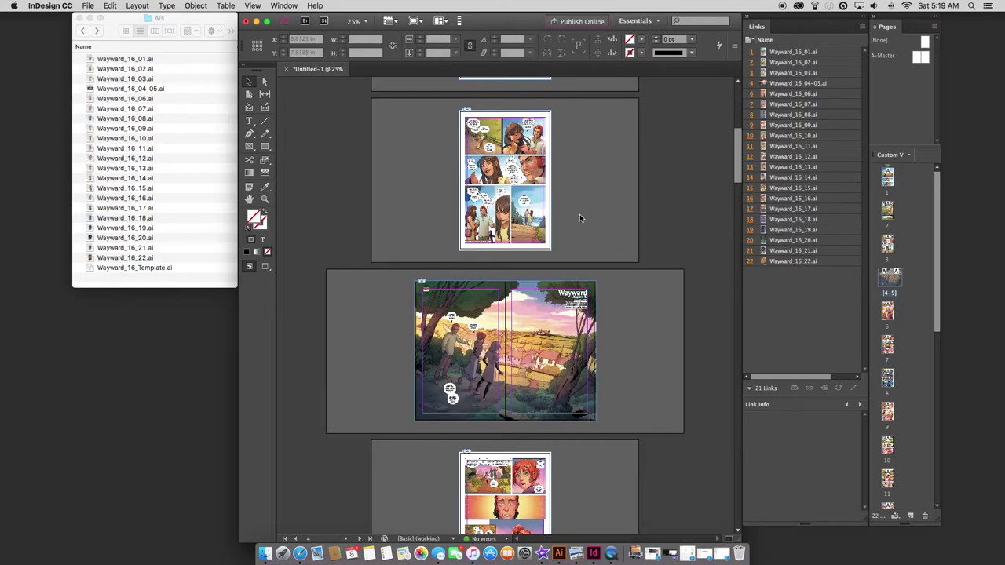
# Save the document as Wayward_16.indd in the Desktop folder
pyautogui.press('super+s')
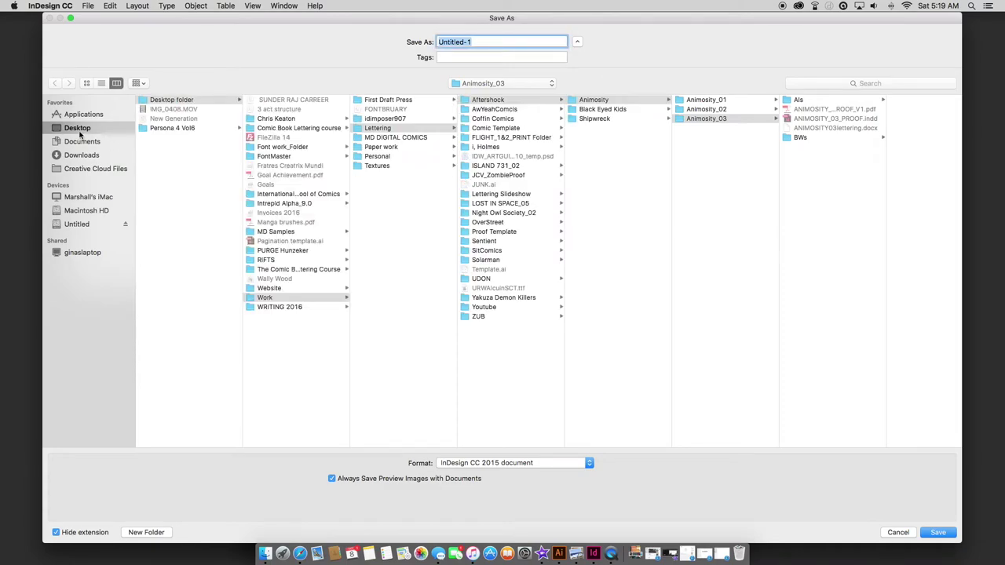
pyautogui.write('Wayward_16')
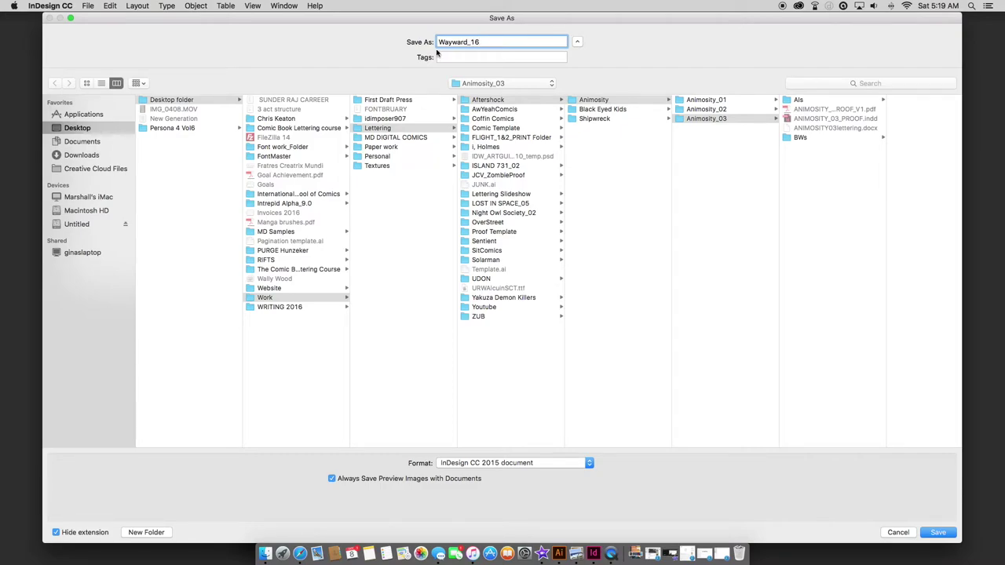
pyautogui.click(71, 127)
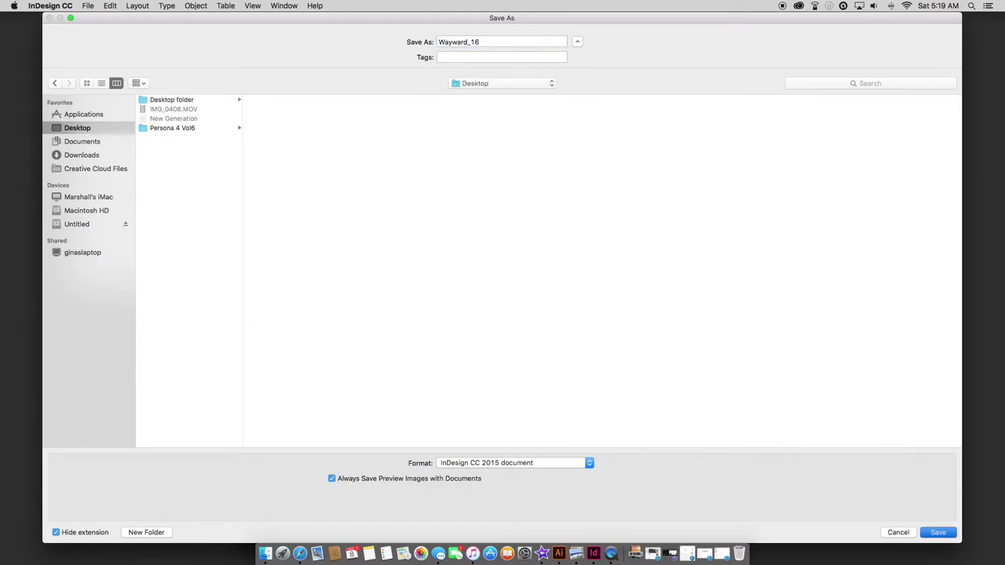
pyautogui.press('Return')
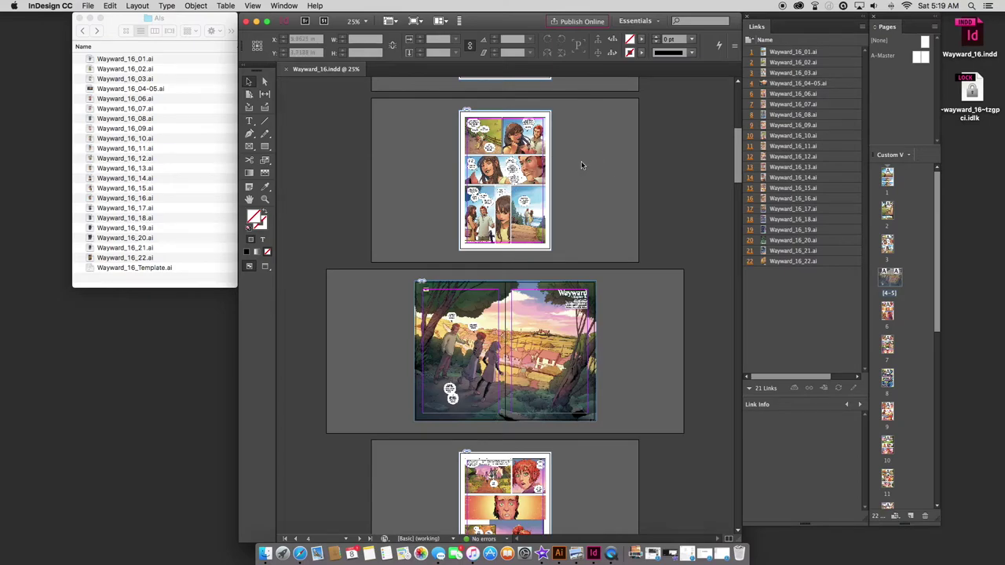
# Fit page 1 in view and export an Adobe PDF (Print) named Wayward_16_PROOF
pyautogui.scroll(5, 581, 161)
pyautogui.press('super+0')
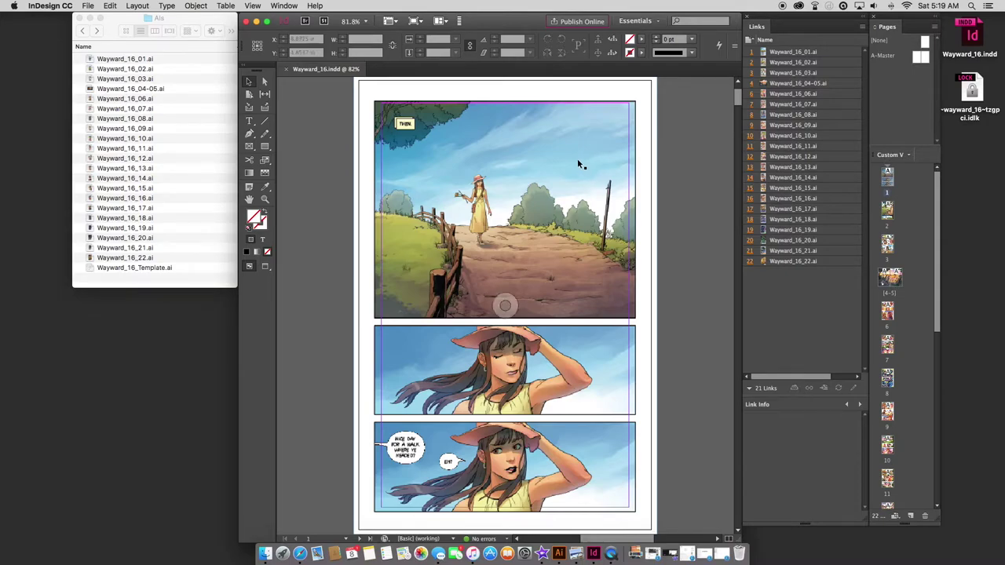
pyautogui.click(88, 5)
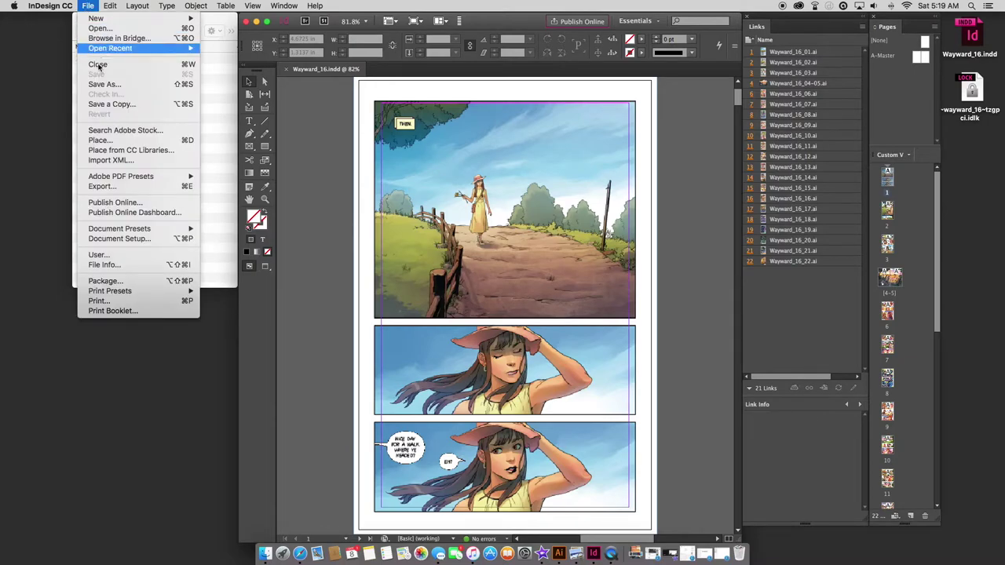
pyautogui.press('super+e')
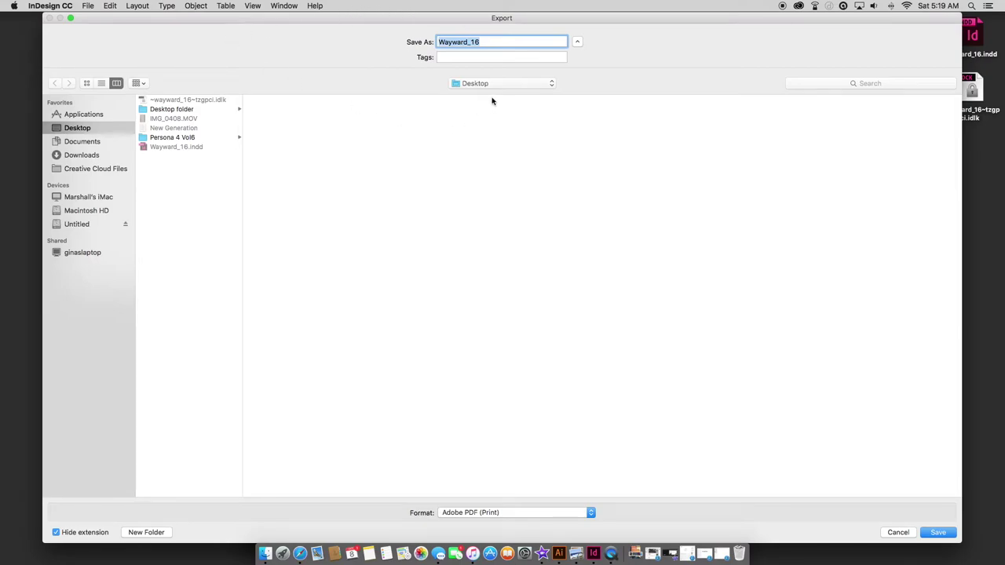
pyautogui.click(494, 44)
pyautogui.write('_PROOF')
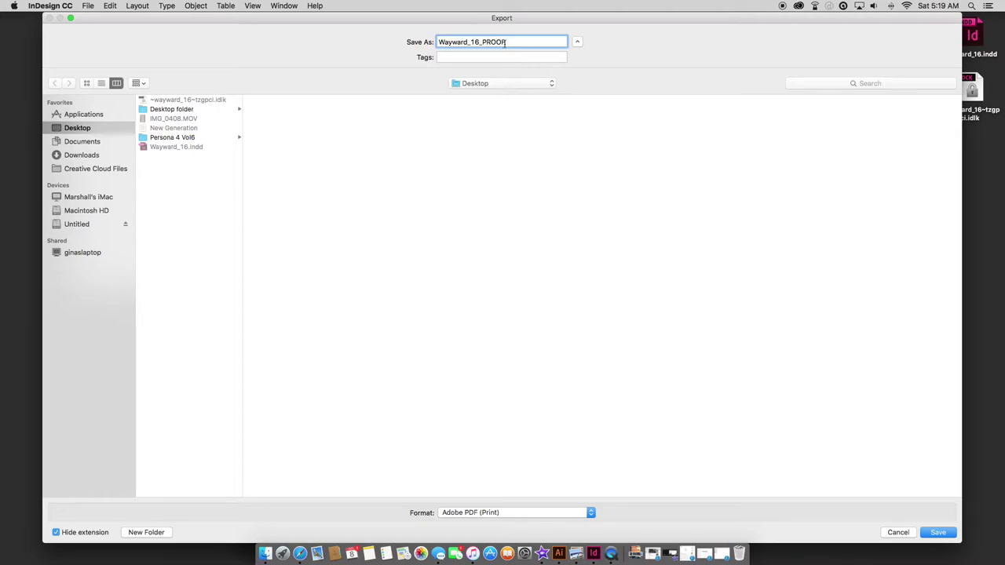
pyautogui.press('Return')
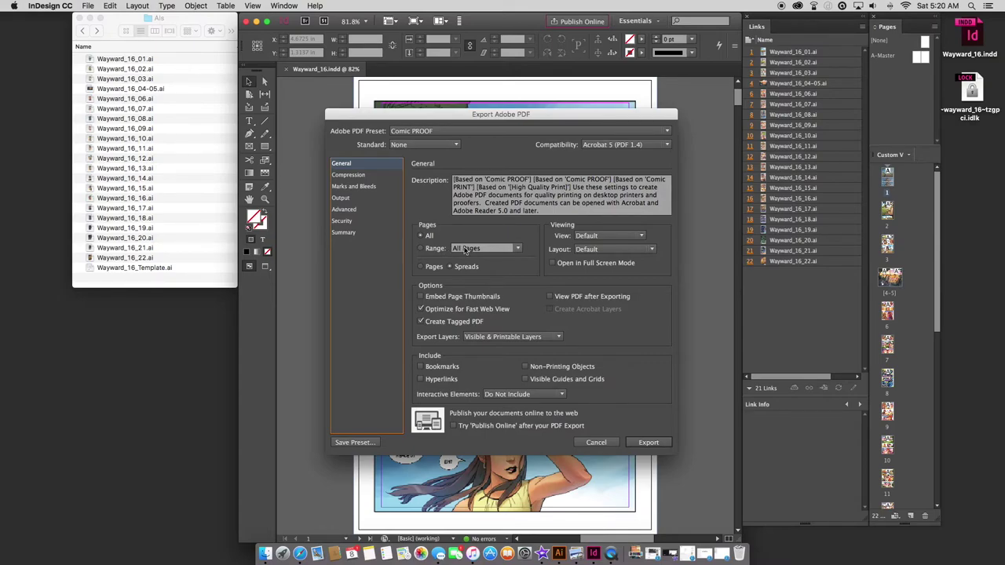
# Keep the export at All pages and review Compression's 100 ppi image downsampling
pyautogui.click(466, 249)
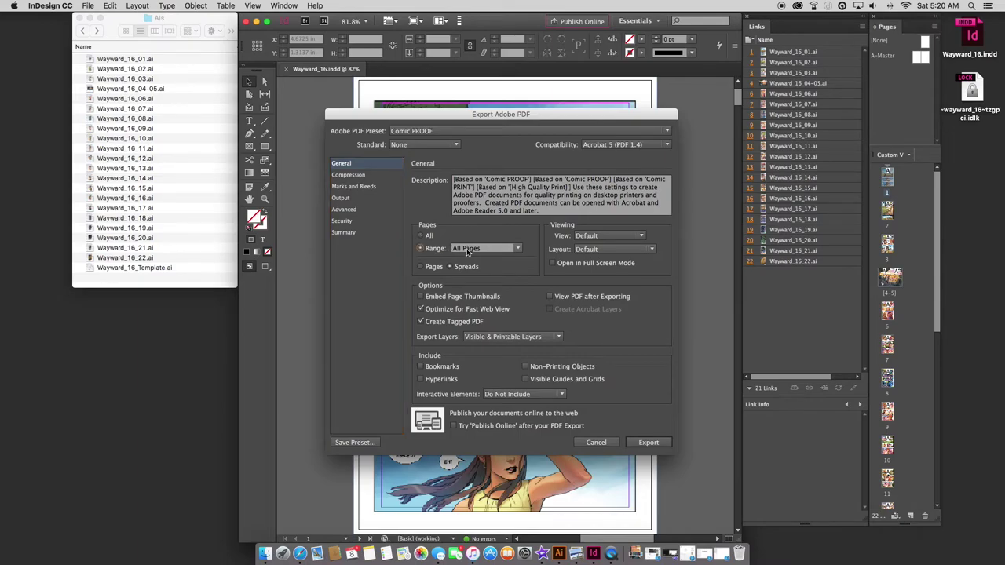
pyautogui.write('1-5')
pyautogui.click(425, 235)
pyautogui.click(350, 175)
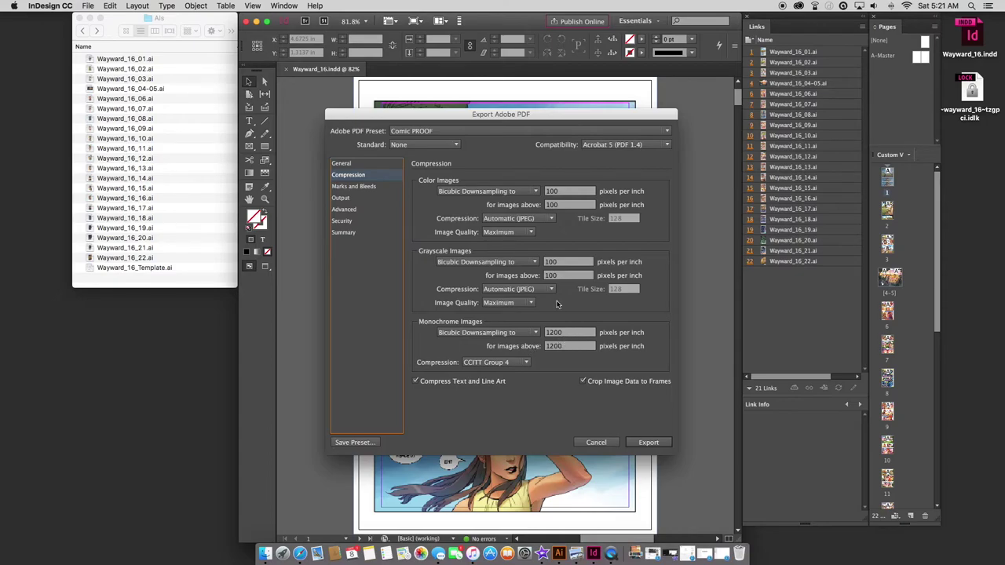
# Show the Marks and Bleeds settings: crop and bleed marks with 0.125 in bleed
pyautogui.click(355, 186)
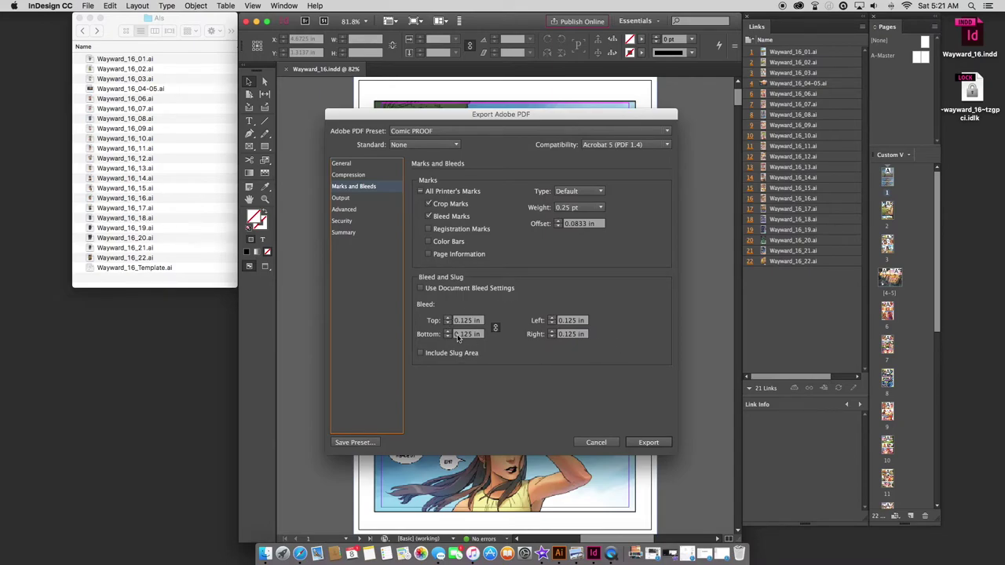
# Toggle Use Document Bleed Settings and export Wayward_16_PROOF.pdf
pyautogui.click(460, 336)
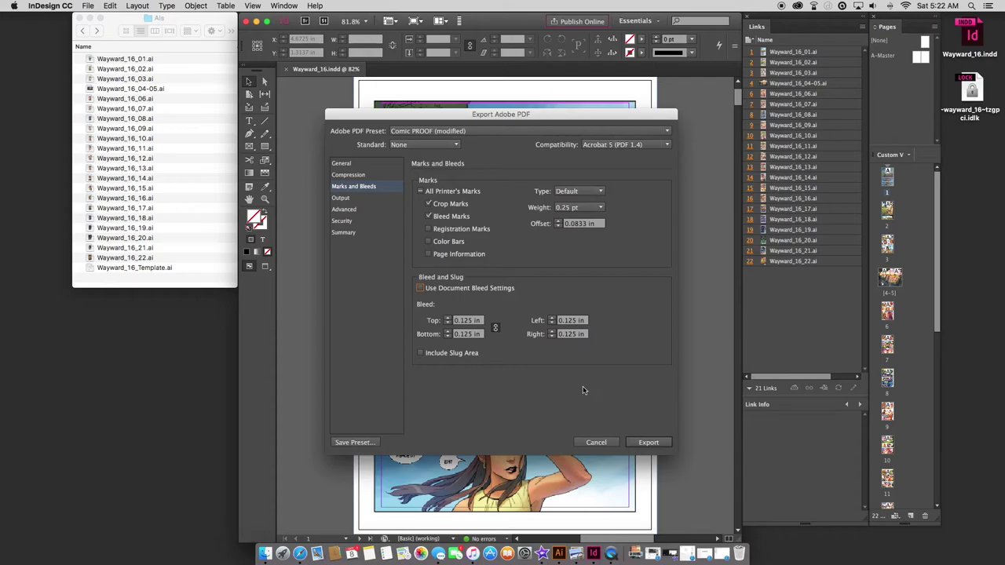
pyautogui.click(648, 443)
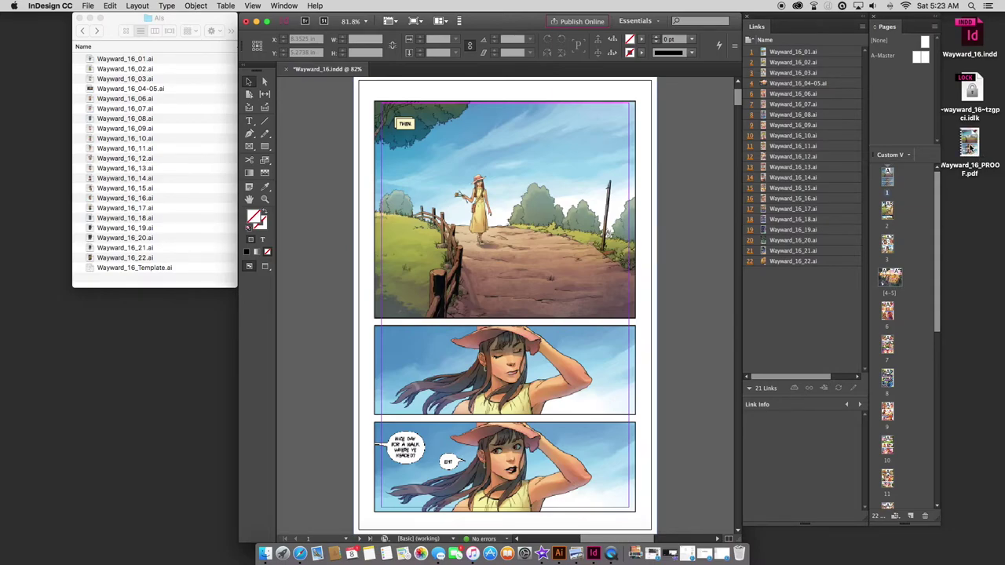
# Open Wayward_16_PROOF.pdf from the Desktop in Acrobat and scroll to the page 4 spread
pyautogui.click(969, 145)
pyautogui.doubleClick(970, 144)
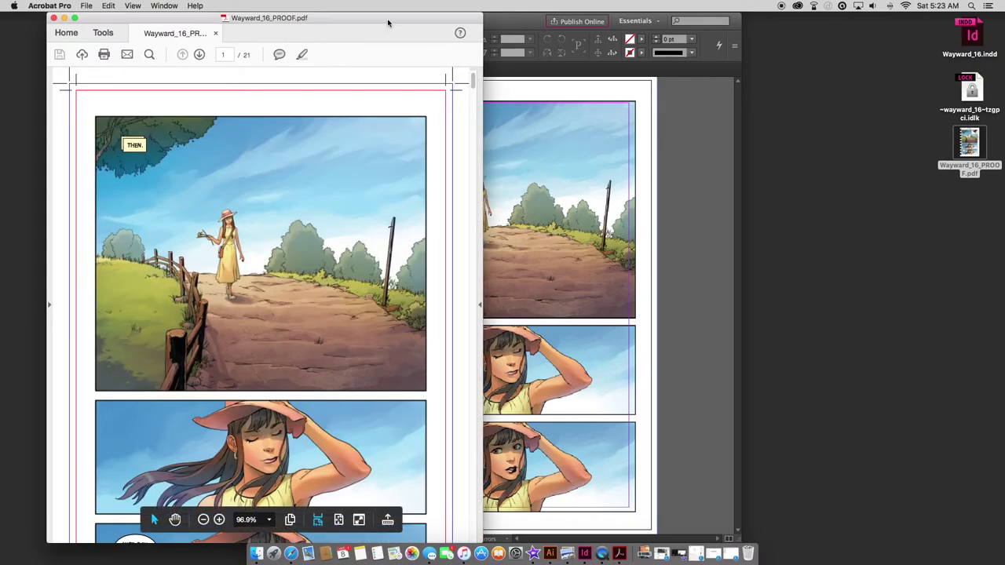
pyautogui.moveTo(388, 16); pyautogui.dragTo(576, 15)
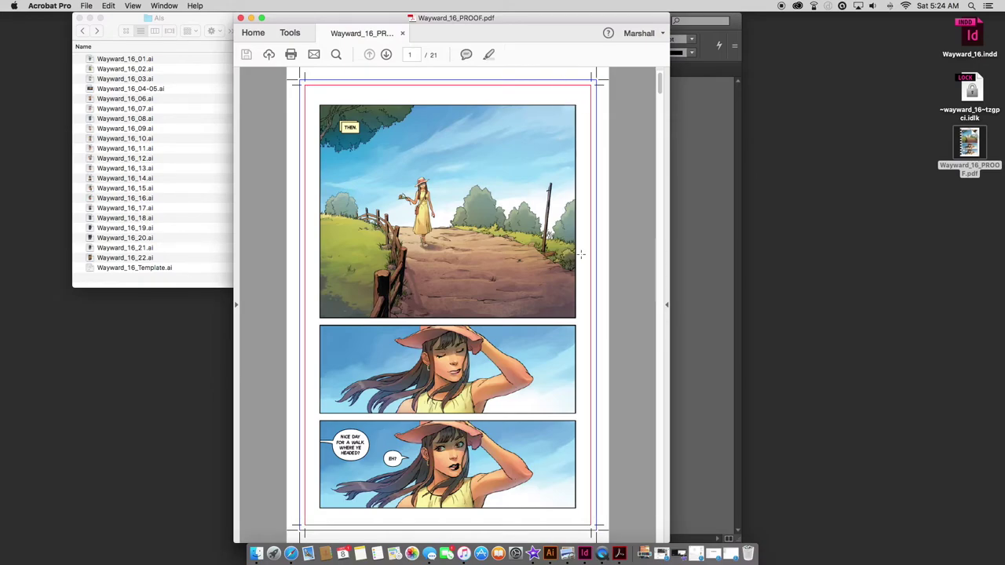
pyautogui.scroll(-5, 544, 340)
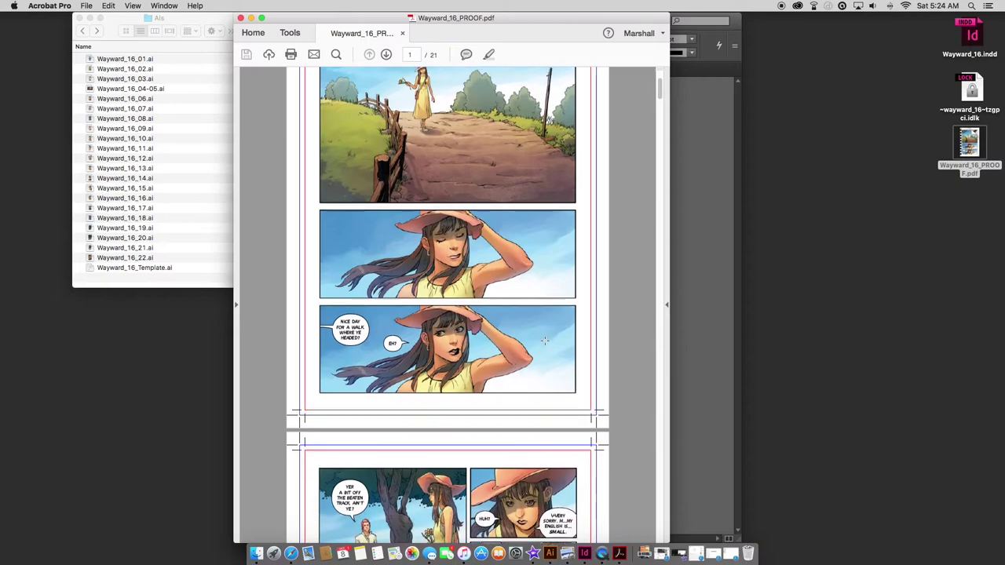
pyautogui.scroll(-15, 544, 340)
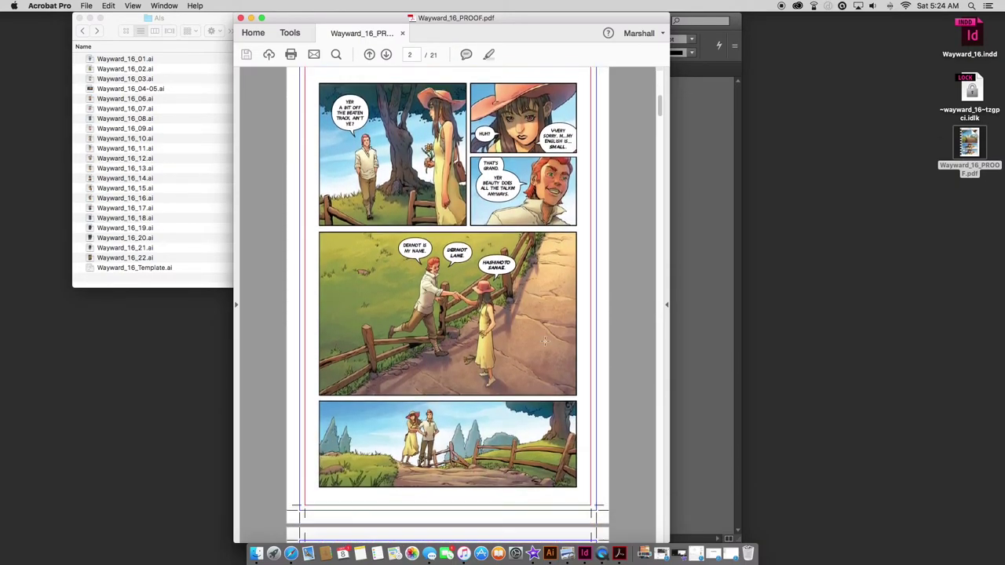
pyautogui.scroll(-5, 544, 340)
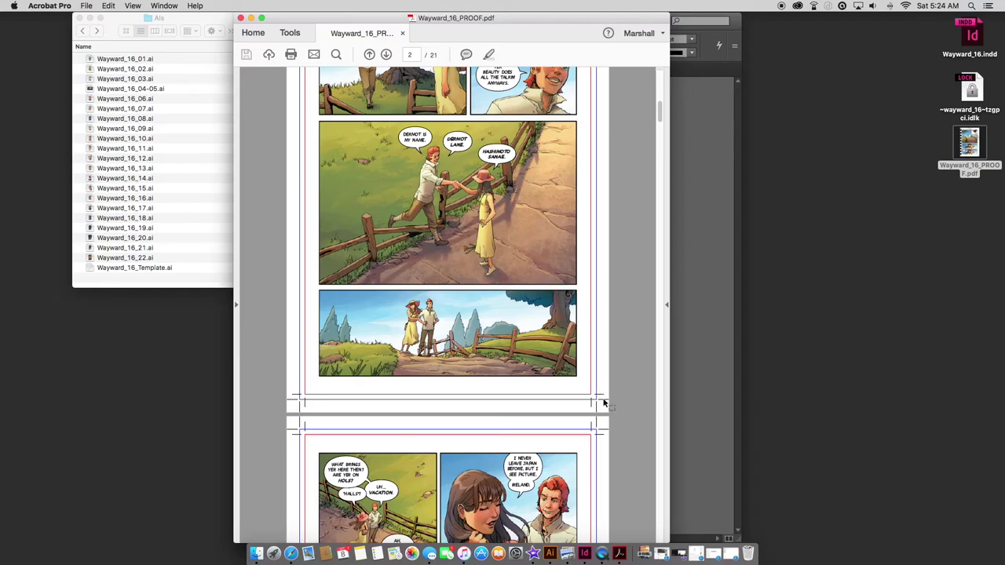
pyautogui.scroll(-20, 536, 417)
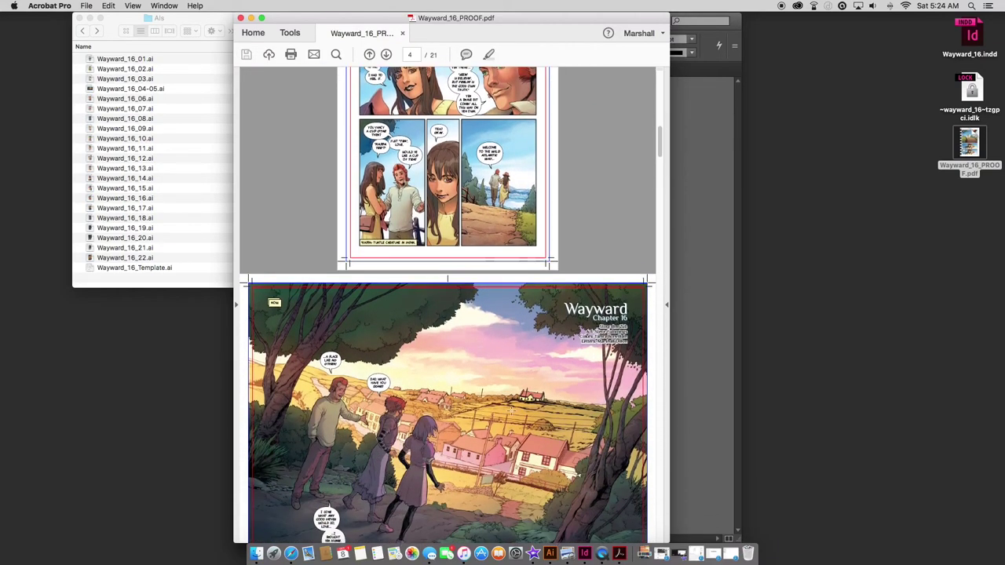
pyautogui.scroll(-3, 430, 392)
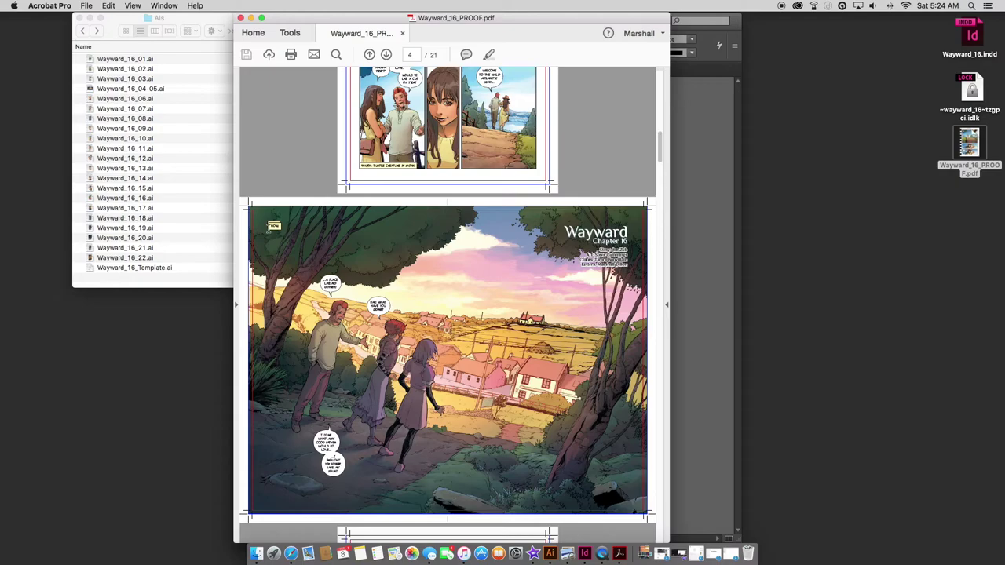
# Rotate the spread view three quarter turns to inspect the marks, then close the Find bar
pyautogui.press('super+shift+plus')
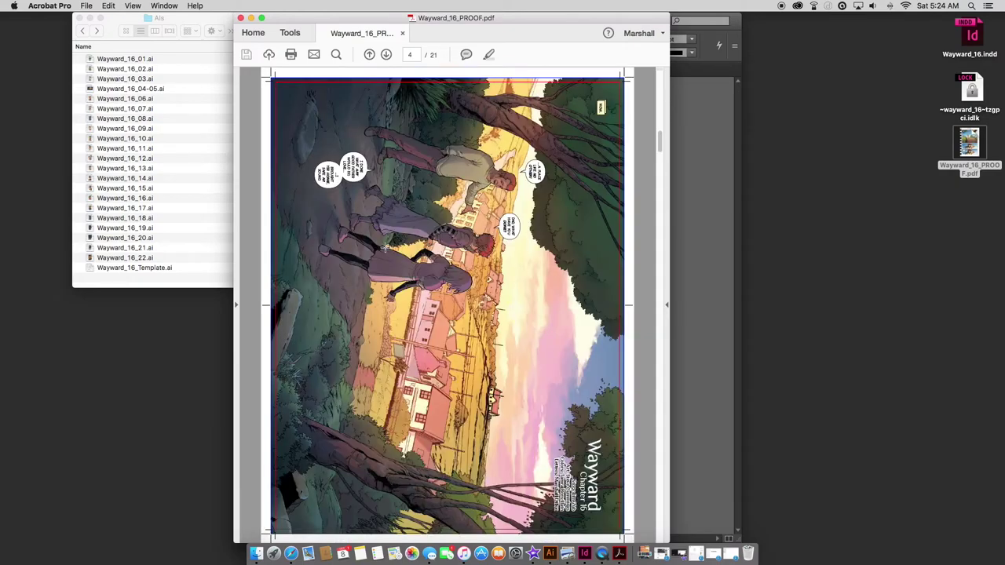
pyautogui.press('super+shift+plus')
pyautogui.press('super+shift+plus')
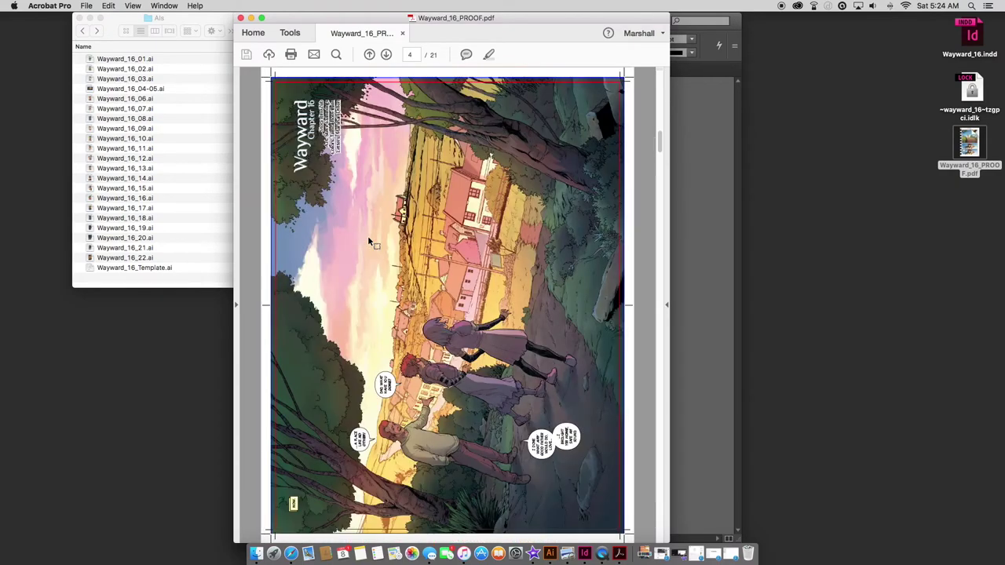
pyautogui.press('super+shift+plus')
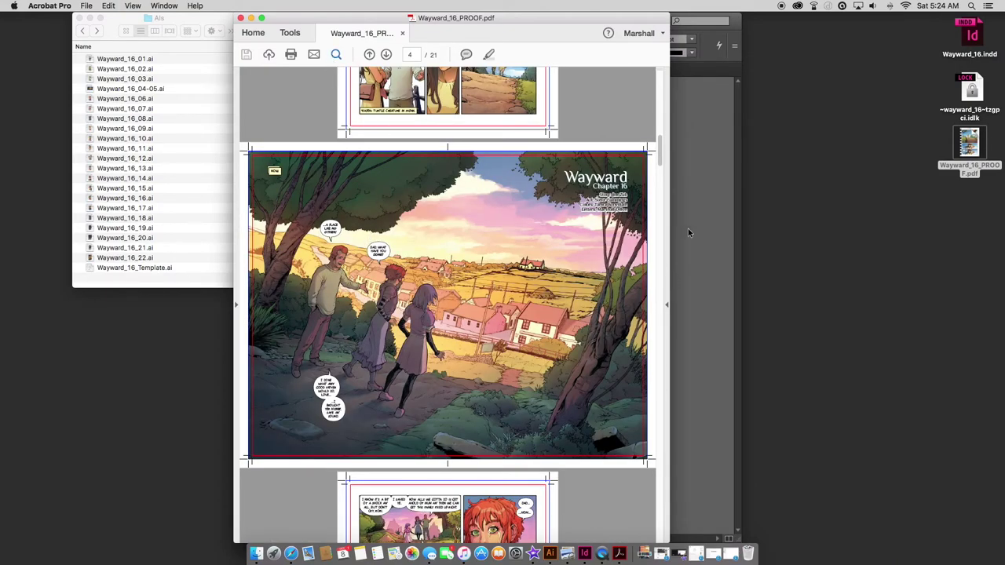
pyautogui.press('super+f')
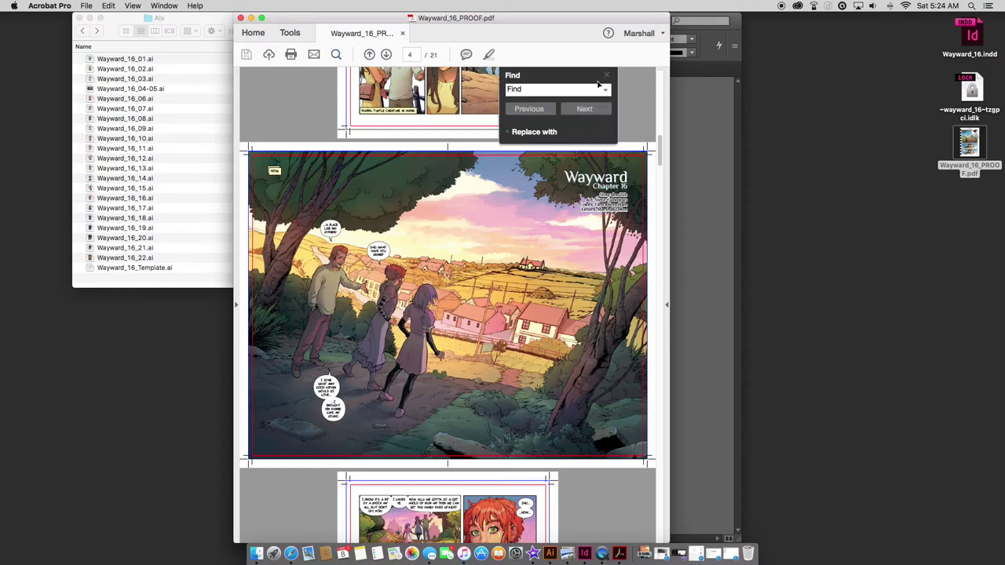
pyautogui.click(607, 76)
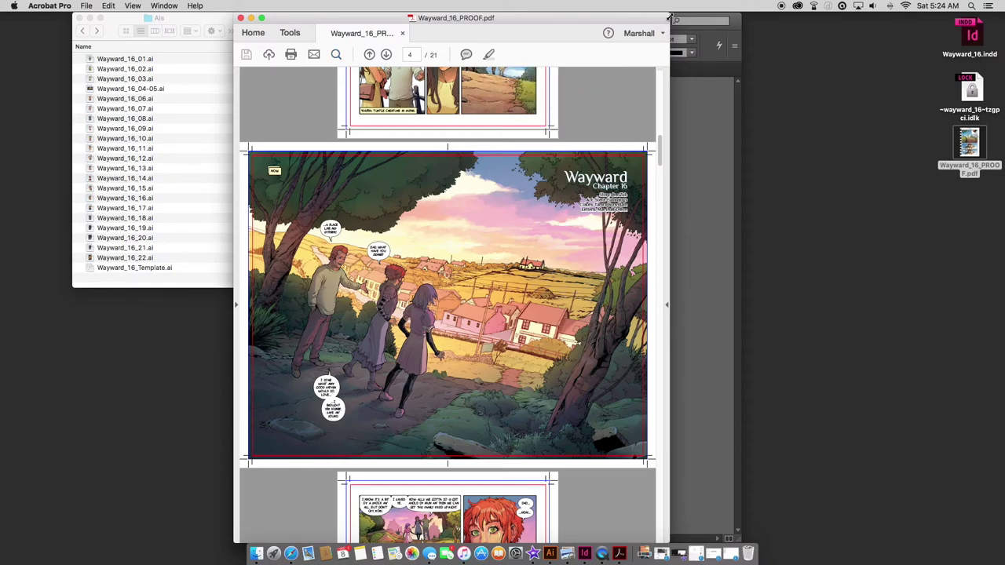
# Widen the Acrobat window, scroll over the page 4 spread's marks, and close the PROOF PDF
pyautogui.moveTo(824, 17); pyautogui.dragTo(905, 21)
pyautogui.scroll(-2, 408, 118)
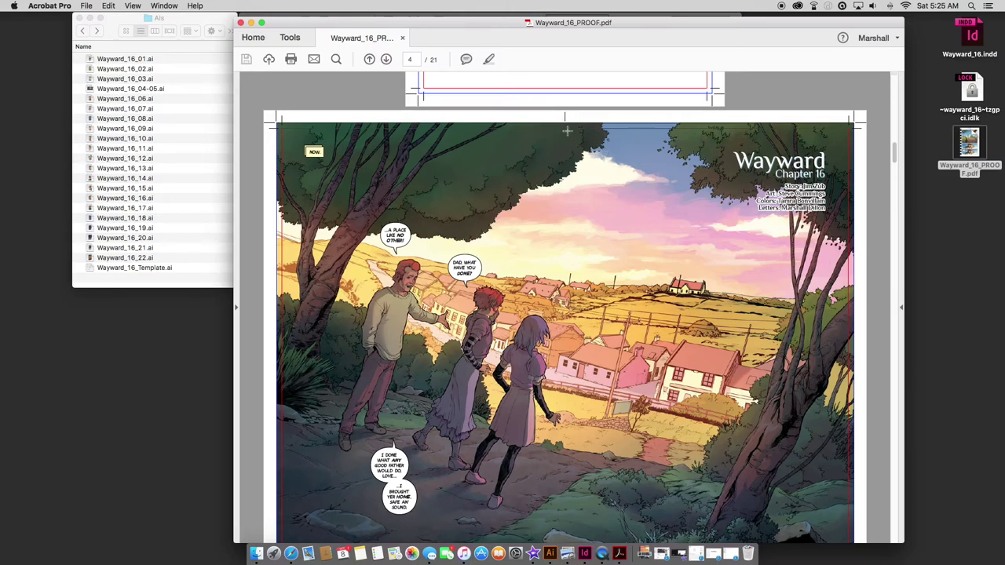
pyautogui.scroll(-1, 565, 188)
pyautogui.scroll(3, 565, 188)
pyautogui.scroll(-3, 290, 178)
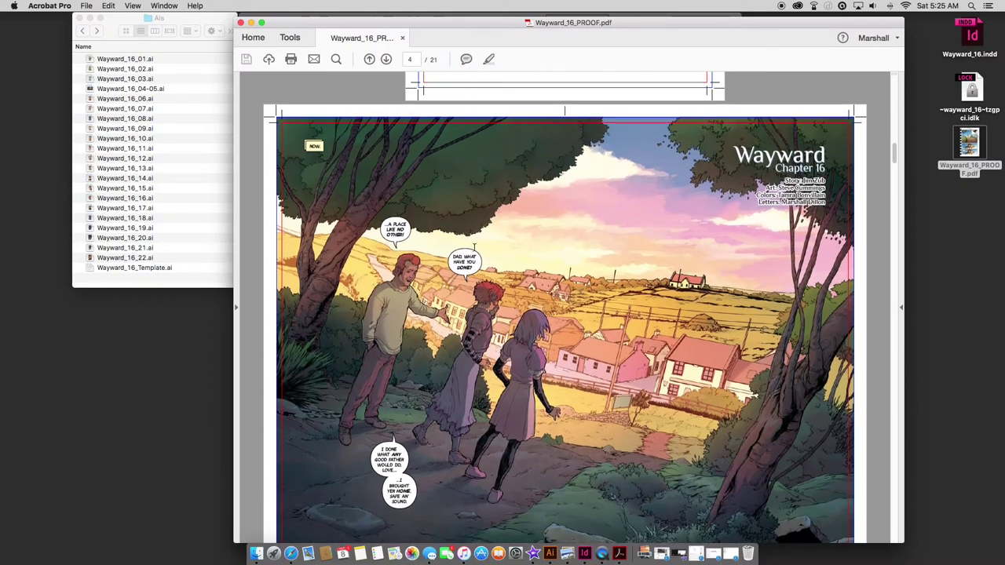
pyautogui.scroll(-3, 596, 225)
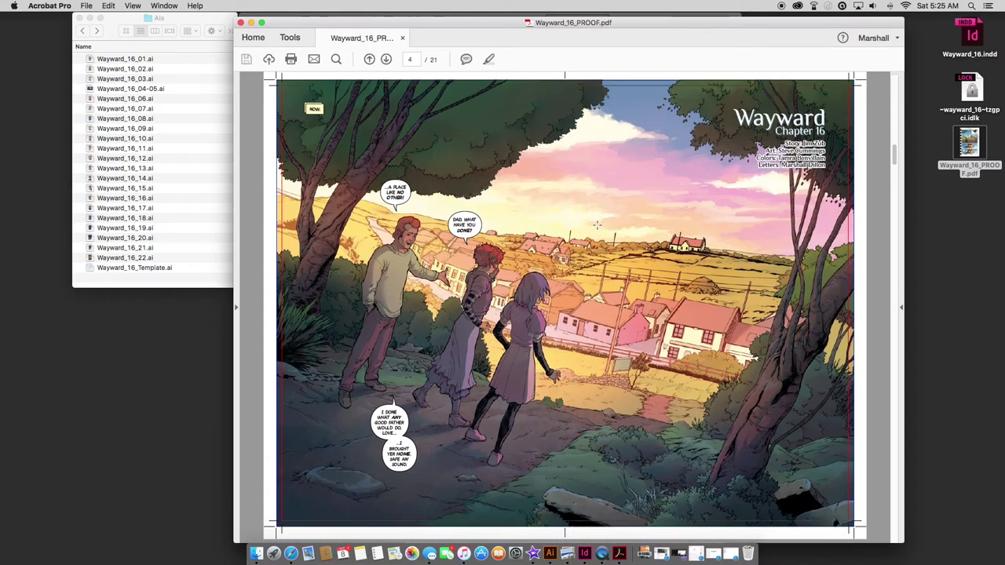
pyautogui.scroll(-2, 597, 225)
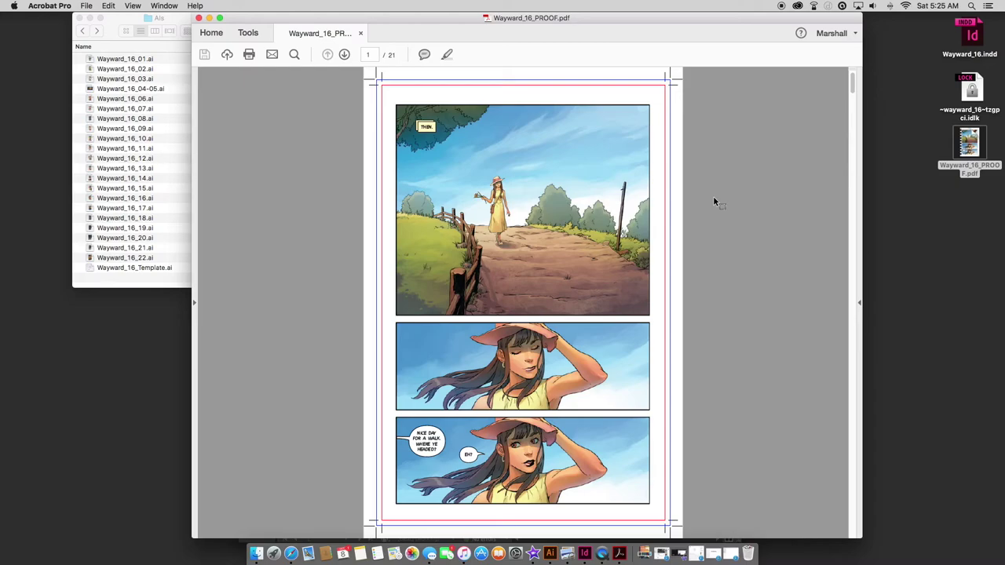
pyautogui.click(200, 17)
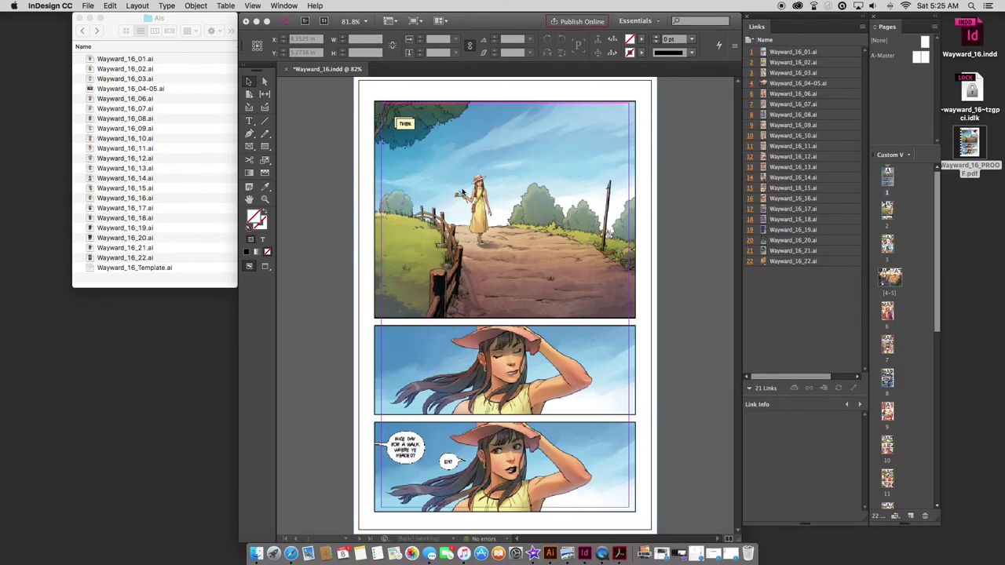
# Inspect the Wayward_16_01.ai and Wayward_16_02.ai link details for page 1, then start a new PDF export
pyautogui.click(506, 306)
pyautogui.click(590, 166)
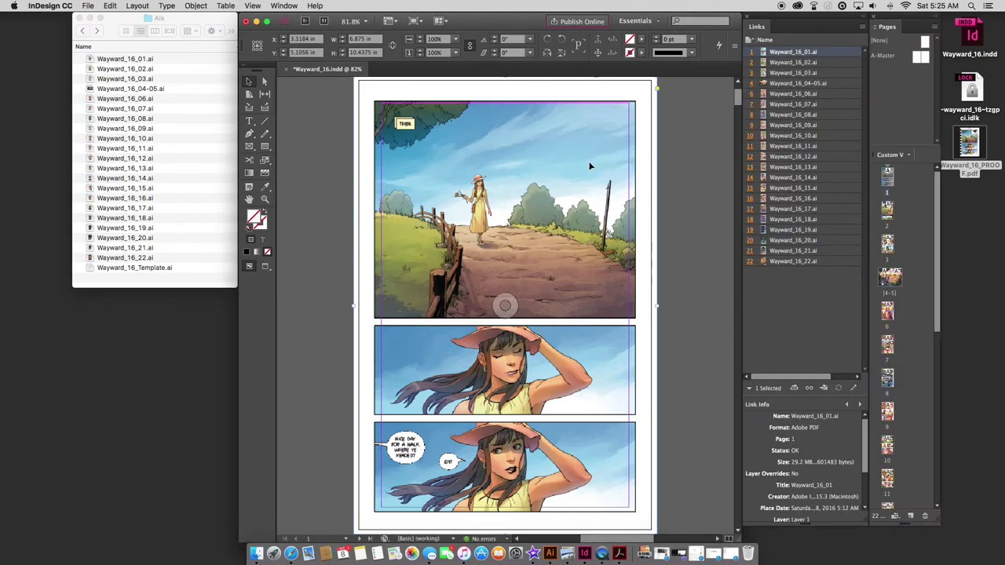
pyautogui.click(806, 63)
pyautogui.click(806, 52)
pyautogui.click(694, 376)
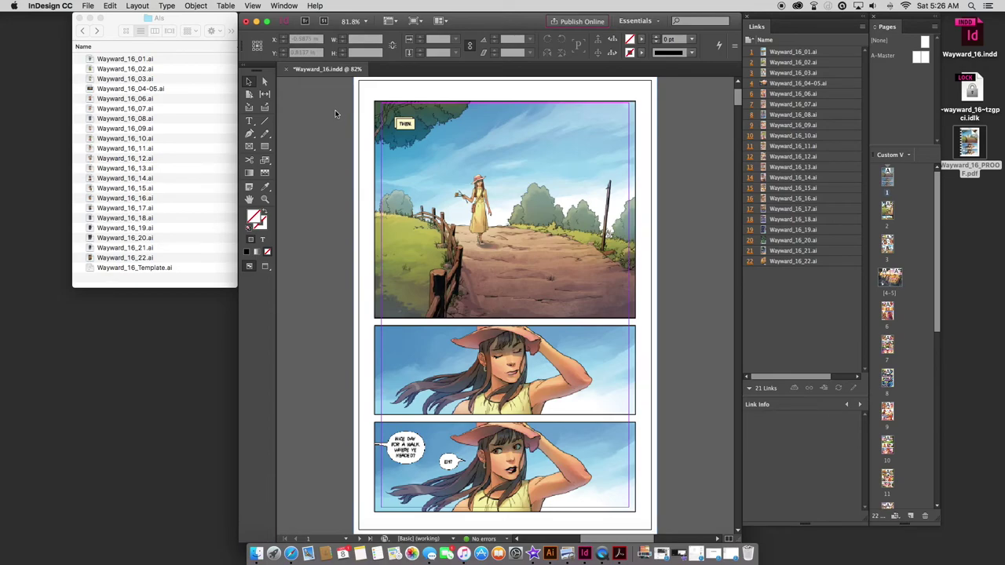
pyautogui.press('super+e')
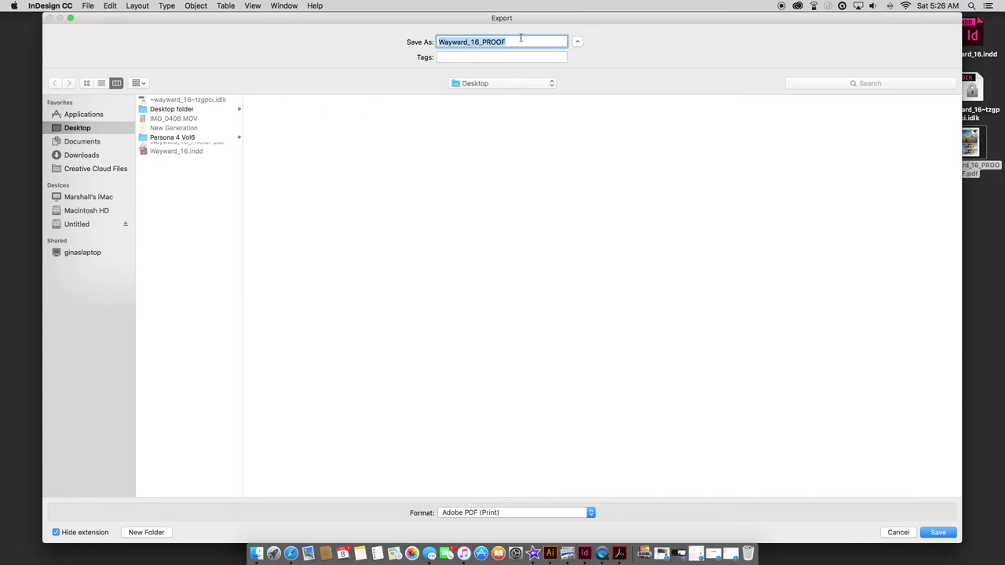
# Rename the export file to Wayward_16_PRINT and save it to the Desktop
pyautogui.moveTo(520, 40); pyautogui.dragTo(482, 41)
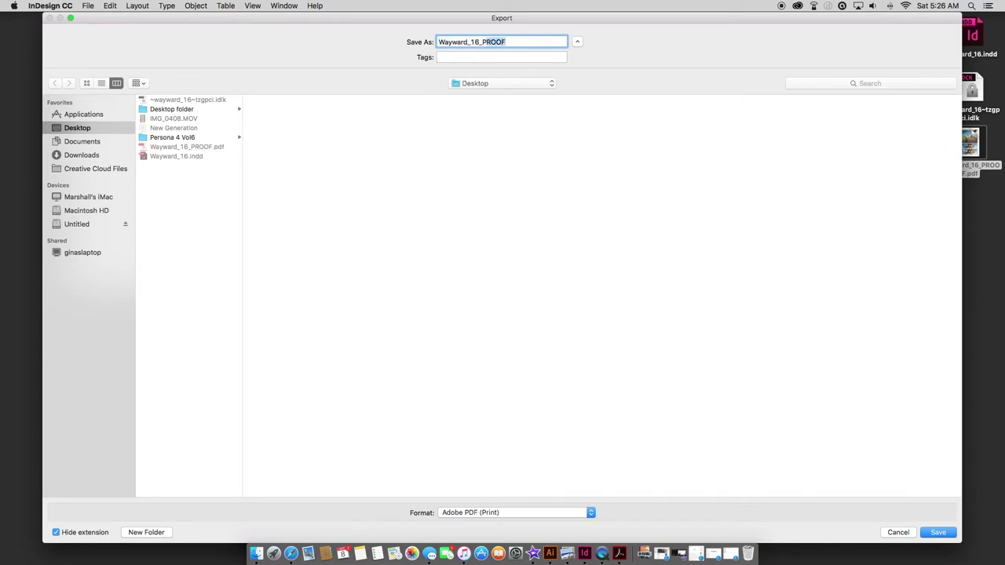
pyautogui.write('PIN')
pyautogui.press('Return')
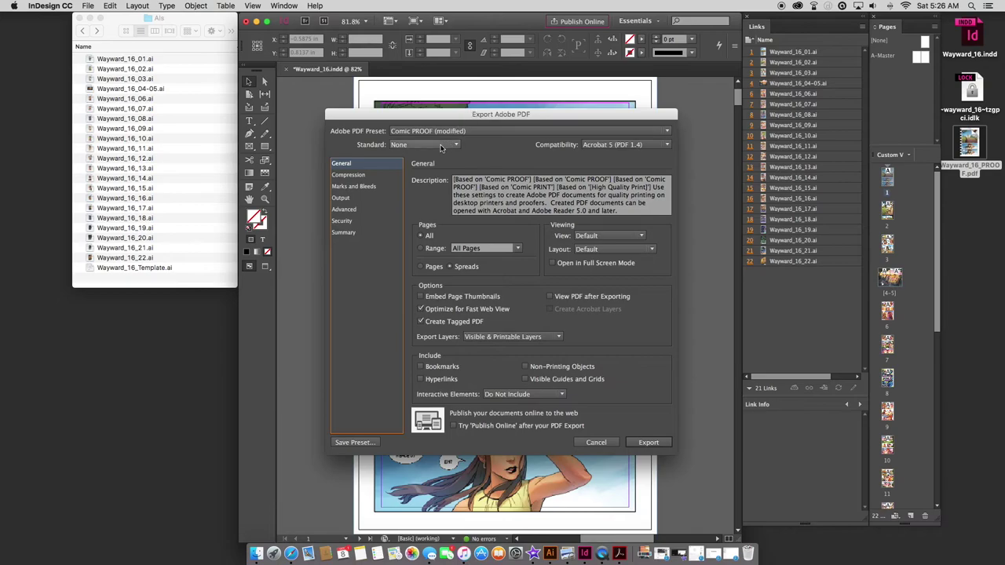
# Apply the Comic PRINT preset at 400 ppi, add bleed marks, and export the PDF
pyautogui.click(448, 133)
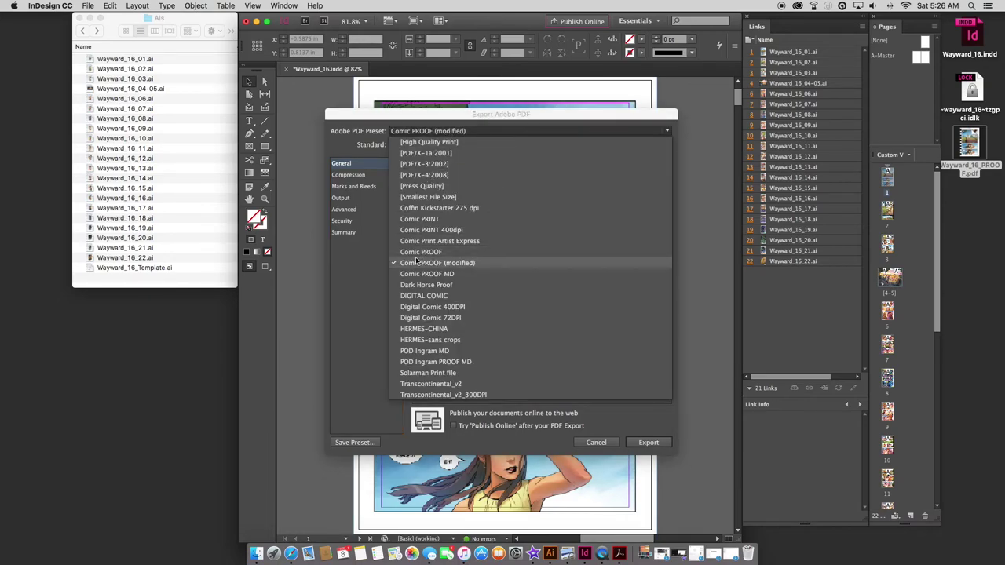
pyautogui.click(416, 219)
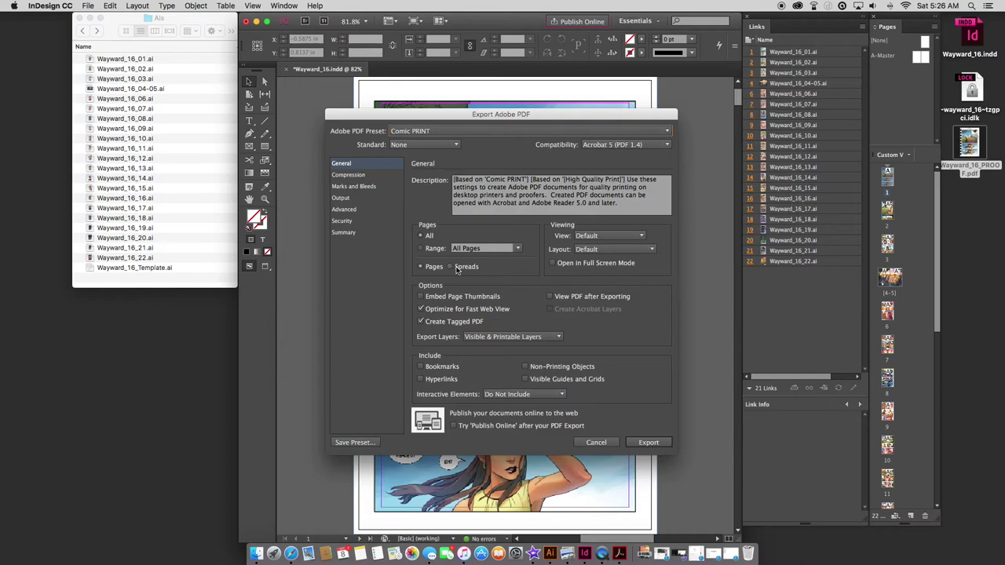
pyautogui.click(346, 176)
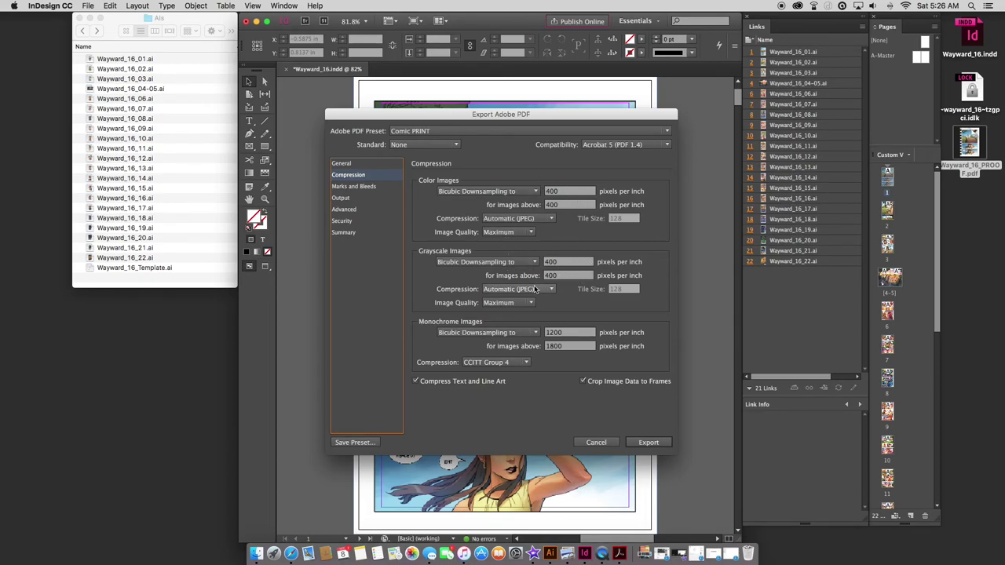
pyautogui.click(352, 187)
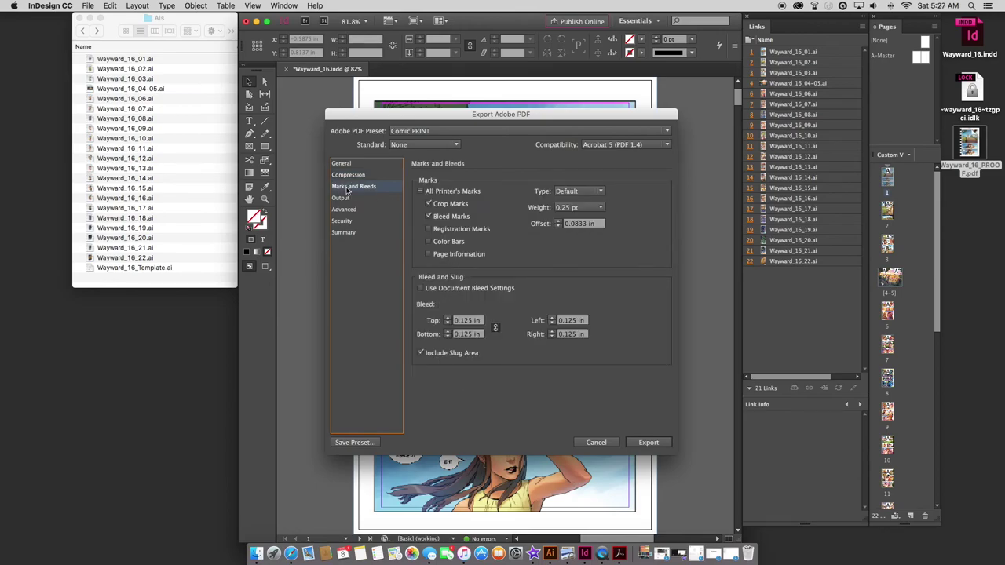
pyautogui.click(429, 217)
pyautogui.click(367, 177)
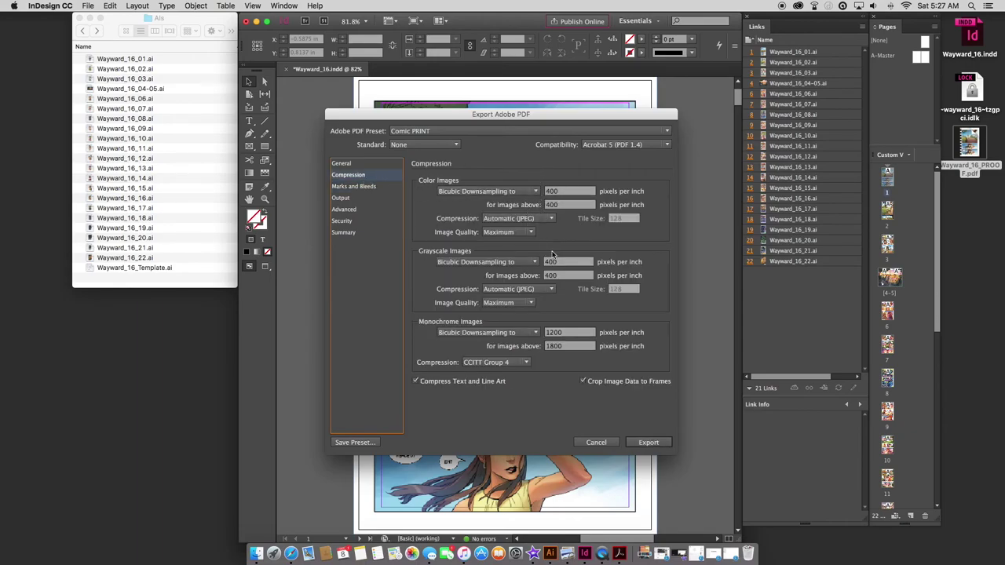
pyautogui.click(650, 443)
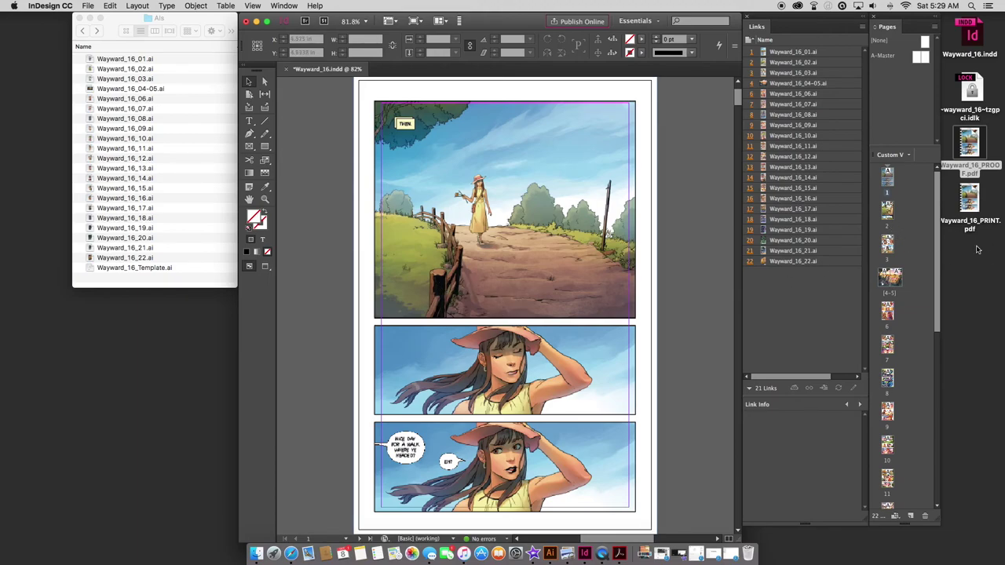
# Open Wayward_16_PRINT.pdf and Wayward_16_PROOF.pdf from the Desktop in Acrobat
pyautogui.click(978, 250)
pyautogui.click(970, 203)
pyautogui.doubleClick(971, 206)
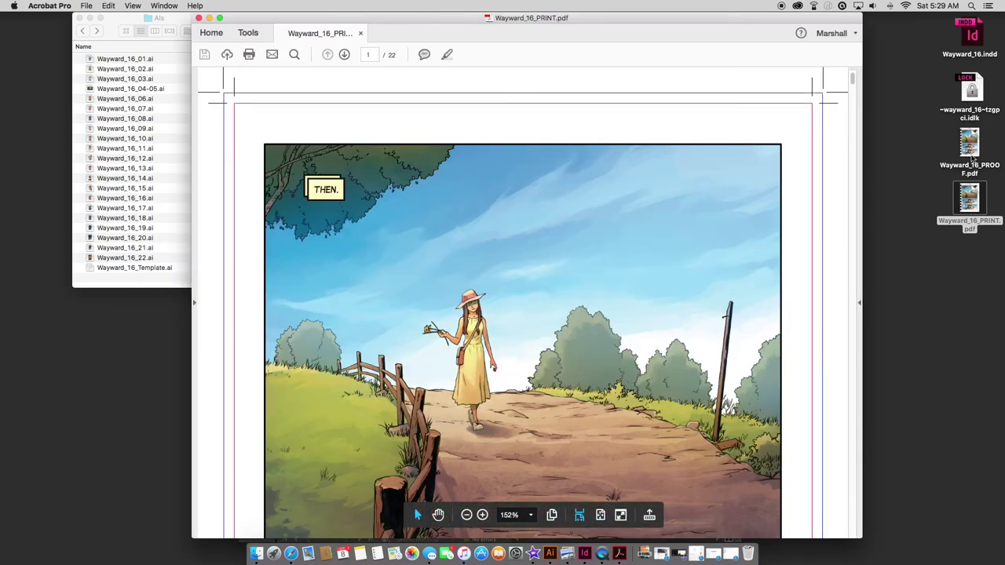
pyautogui.doubleClick(966, 154)
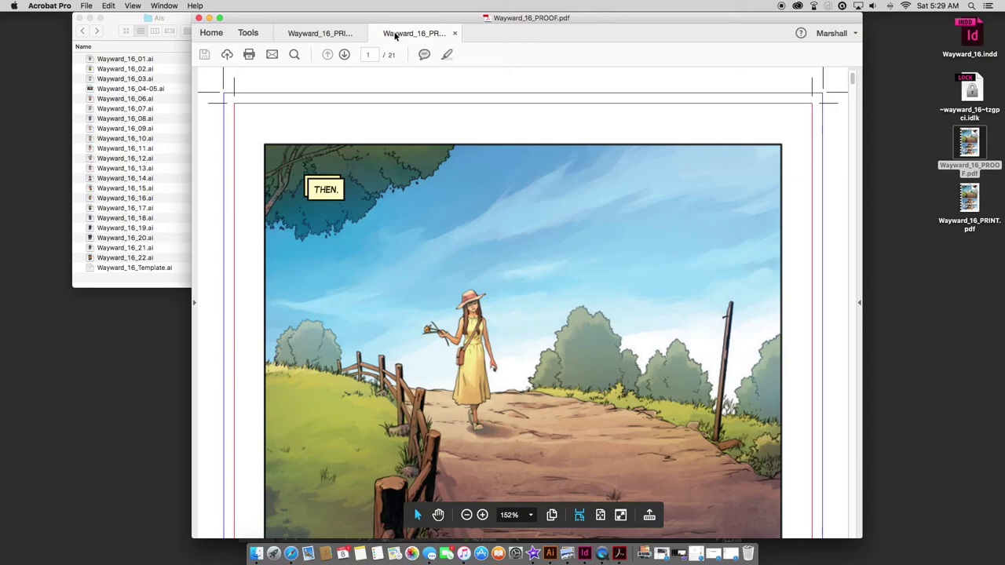
# Move the PROOF document into its own window and arrange it beside the PRINT window
pyautogui.moveTo(394, 35); pyautogui.dragTo(202, 99)
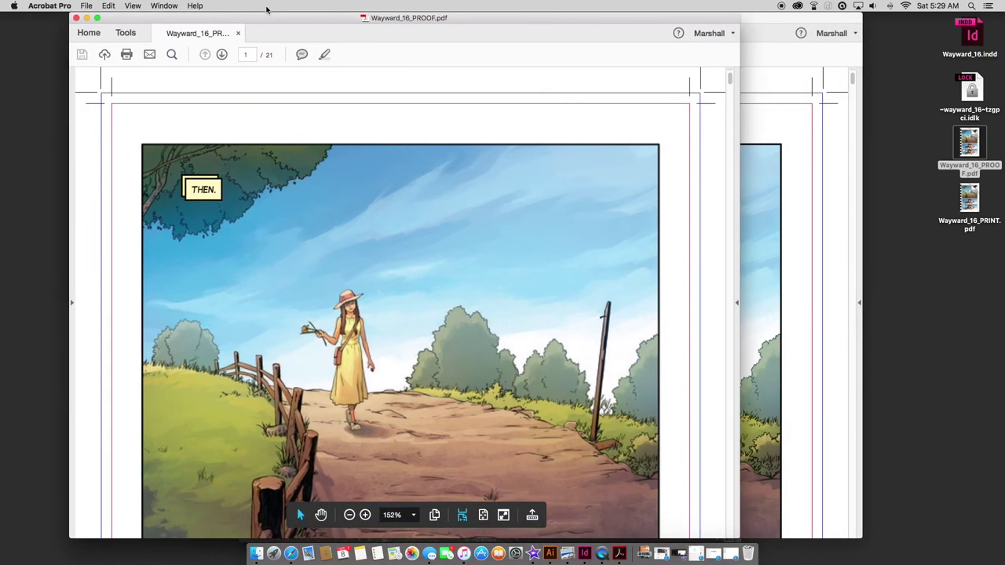
pyautogui.moveTo(266, 11); pyautogui.dragTo(197, 11)
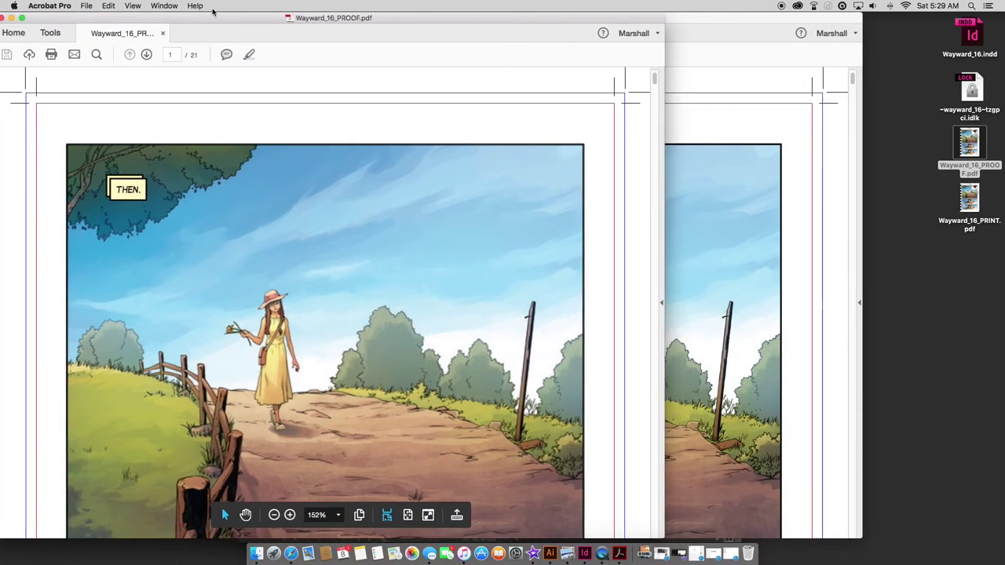
pyautogui.click(684, 23)
pyautogui.moveTo(526, 21); pyautogui.dragTo(576, 21)
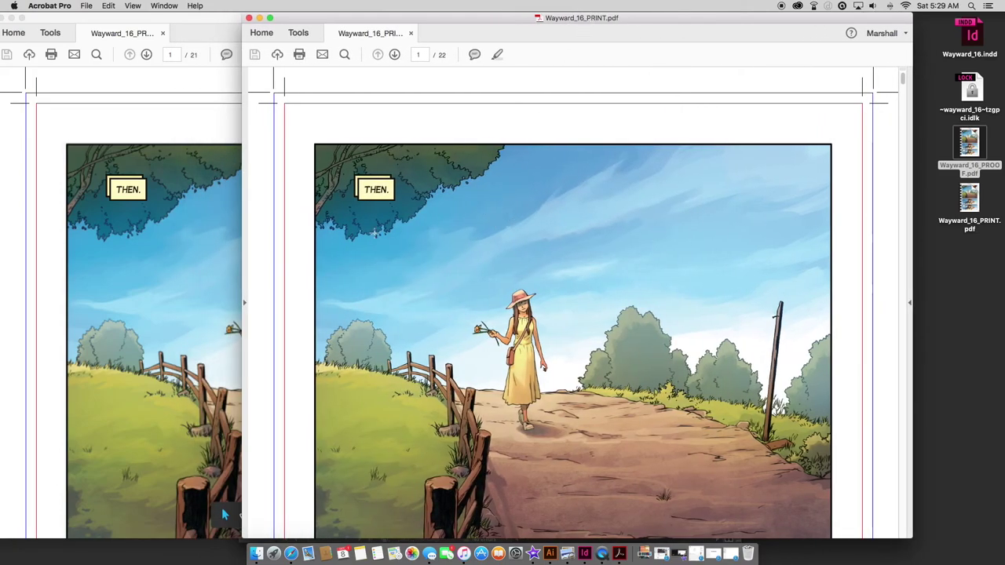
pyautogui.click(143, 251)
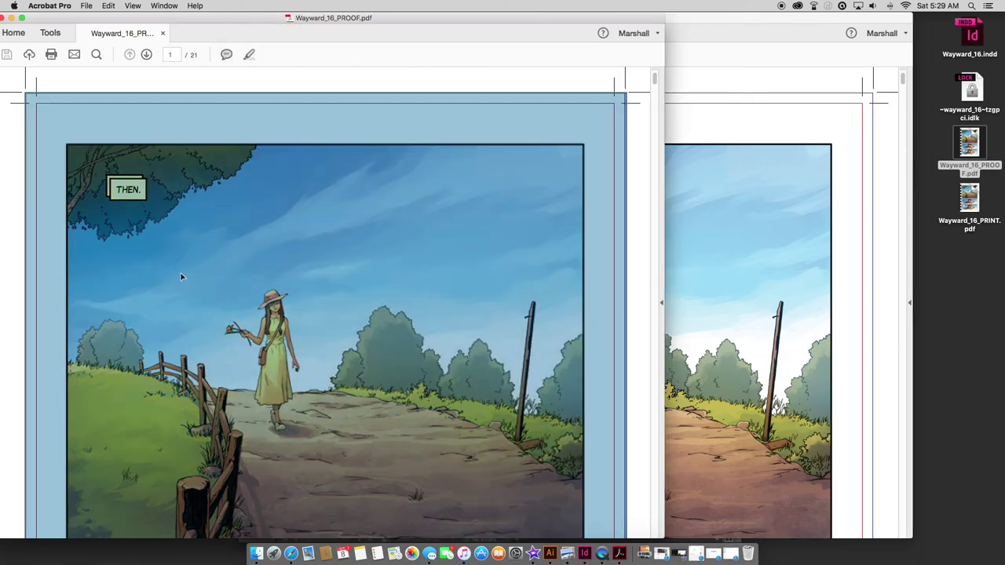
pyautogui.click(280, 73)
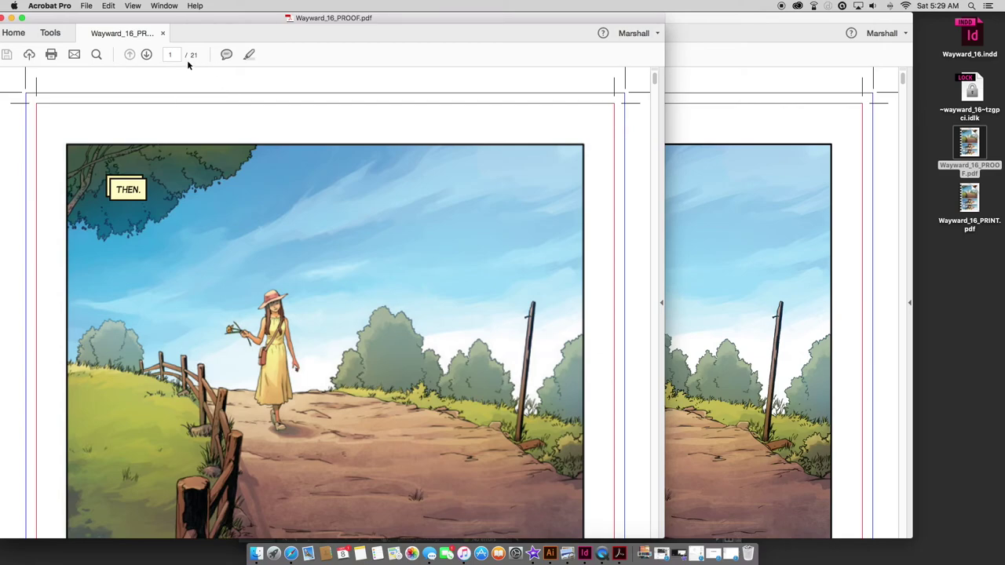
pyautogui.click(87, 8)
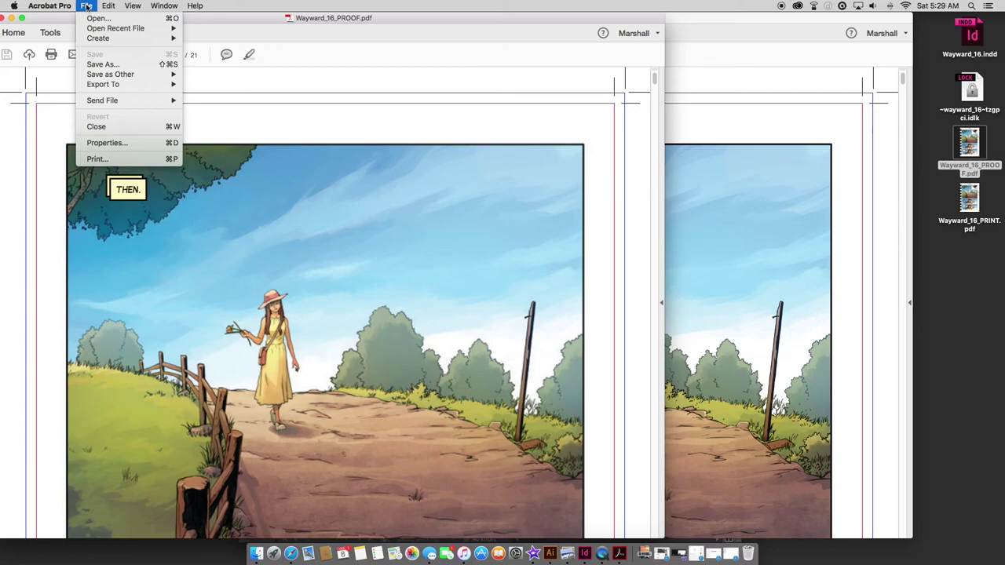
# Zoom the PROOF page in twice and scroll to the girl's artwork
pyautogui.click(273, 23)
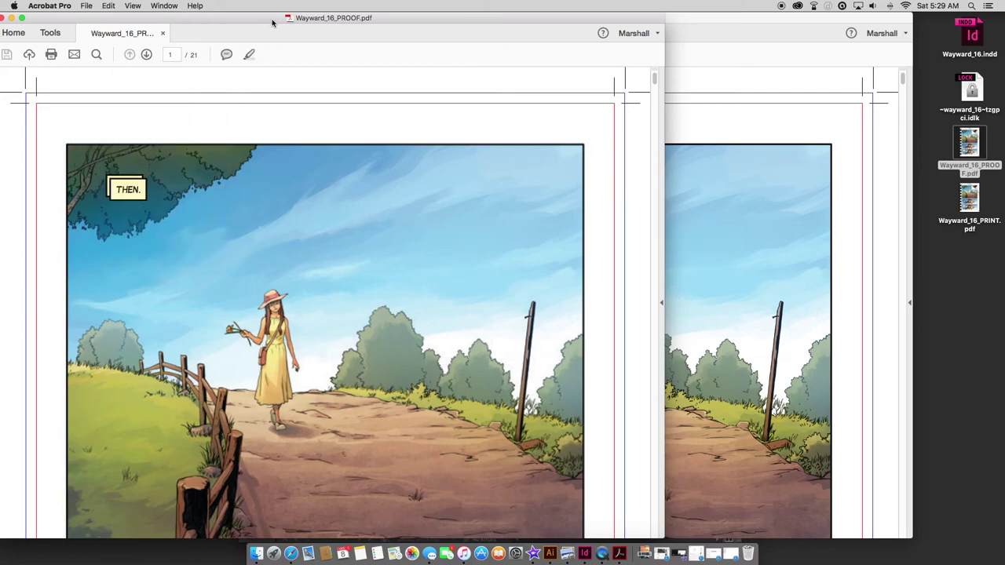
pyautogui.press('super+equal')
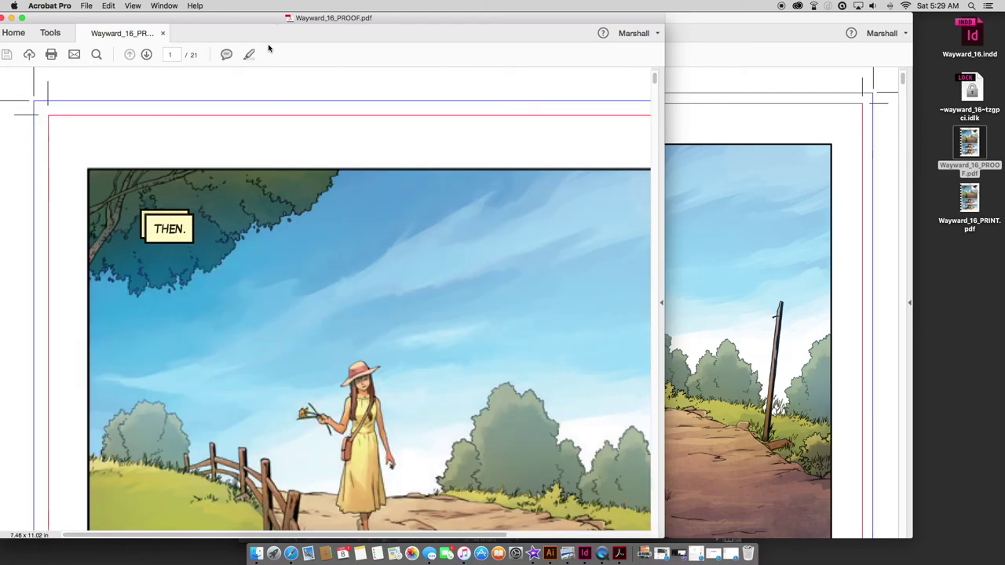
pyautogui.press('super+equal')
pyautogui.scroll(-5, 533, 269)
pyautogui.scroll(-5, 532, 269)
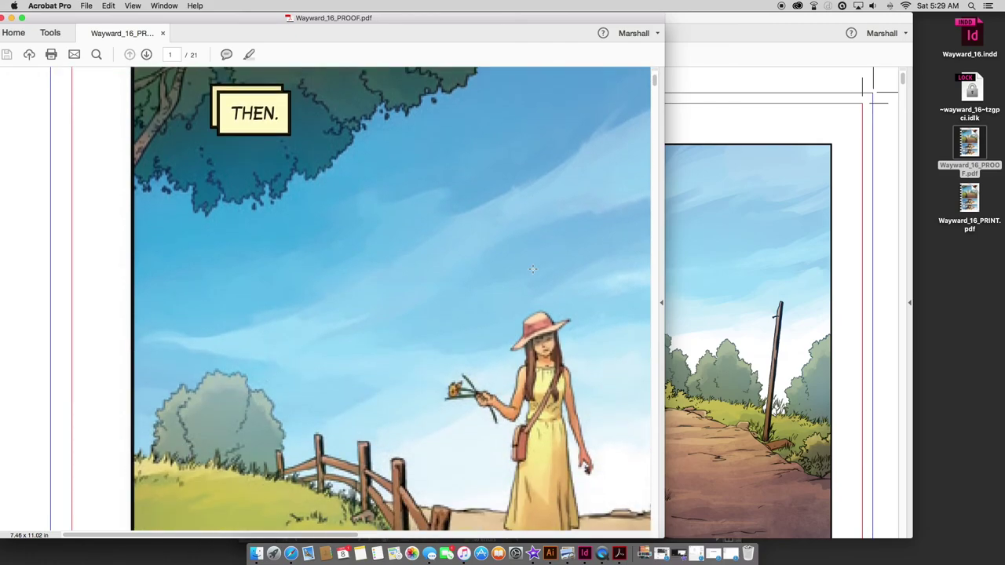
pyautogui.hscroll(3, 532, 269)
pyautogui.scroll(-3, 531, 269)
pyautogui.hscroll(2, 531, 269)
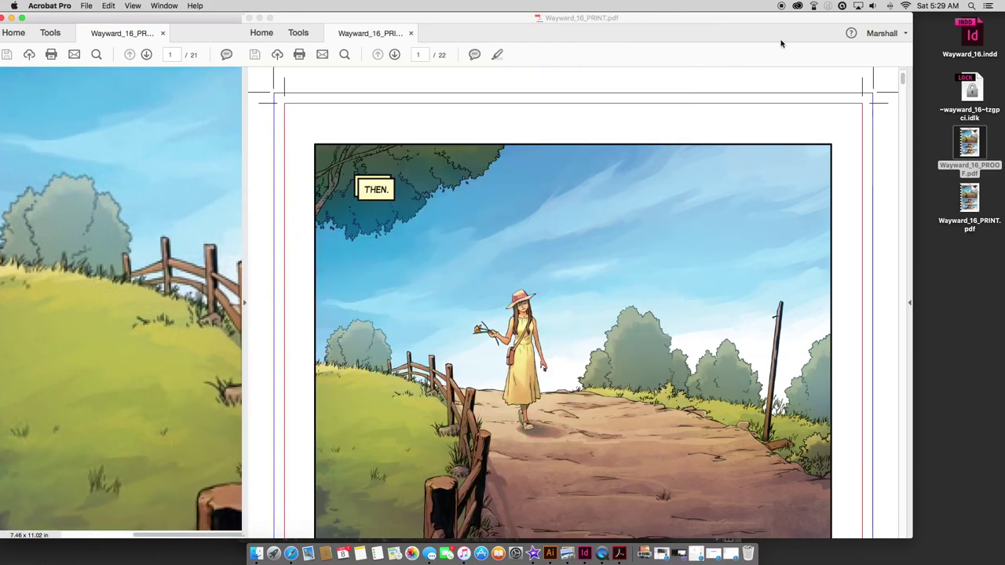
# Zoom the PRINT page in on the same artwork for comparison
pyautogui.click(775, 47)
pyautogui.press('super+equal')
pyautogui.press('super+equal')
pyautogui.press('super+equal')
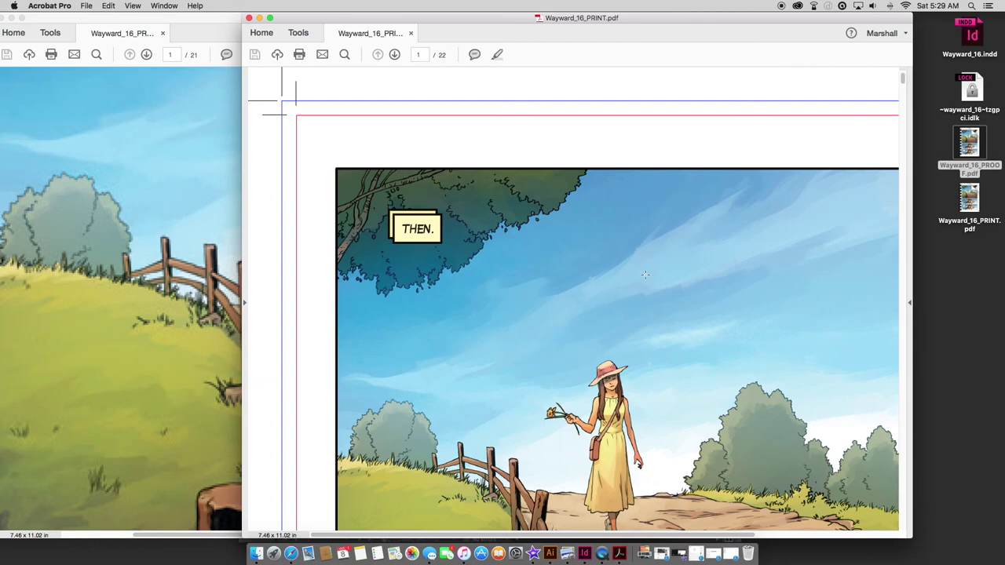
pyautogui.scroll(-3, 642, 276)
pyautogui.hscroll(2, 641, 275)
pyautogui.scroll(-4, 642, 276)
pyautogui.hscroll(2, 641, 275)
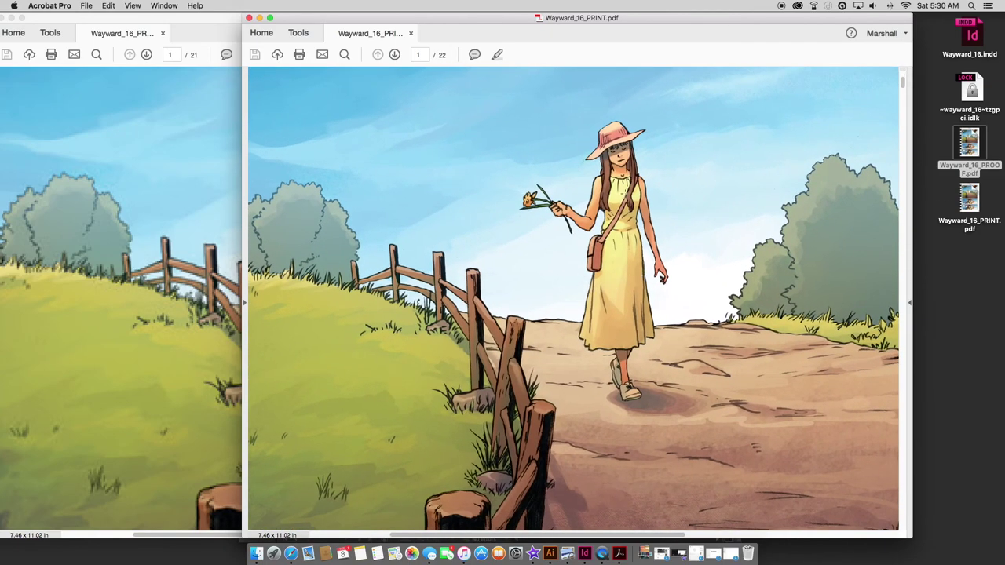
# Narrow the PROOF window, zoom both PDFs back out to whole pages, and close the PRINT PDF
pyautogui.click(237, 17)
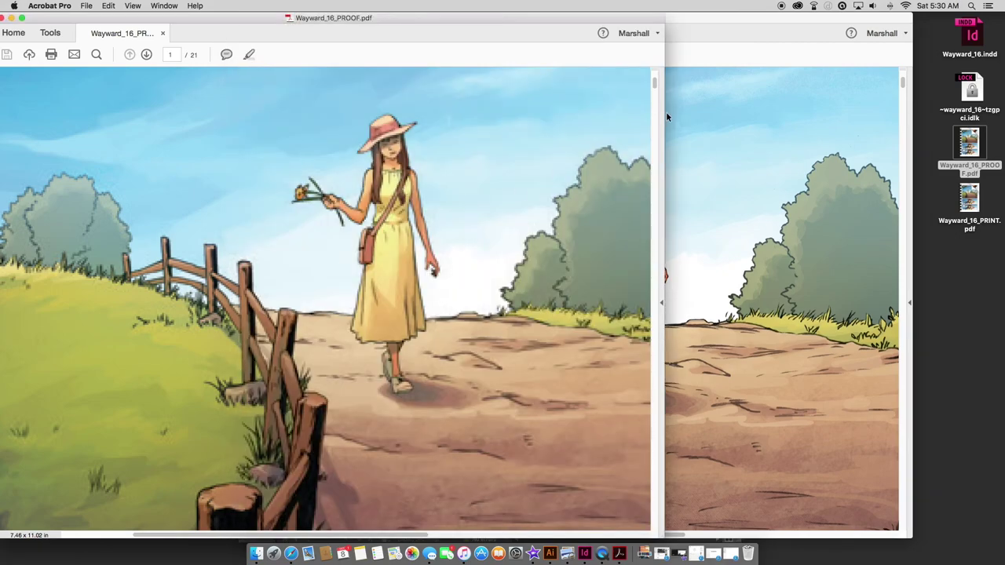
pyautogui.moveTo(666, 115); pyautogui.dragTo(541, 97)
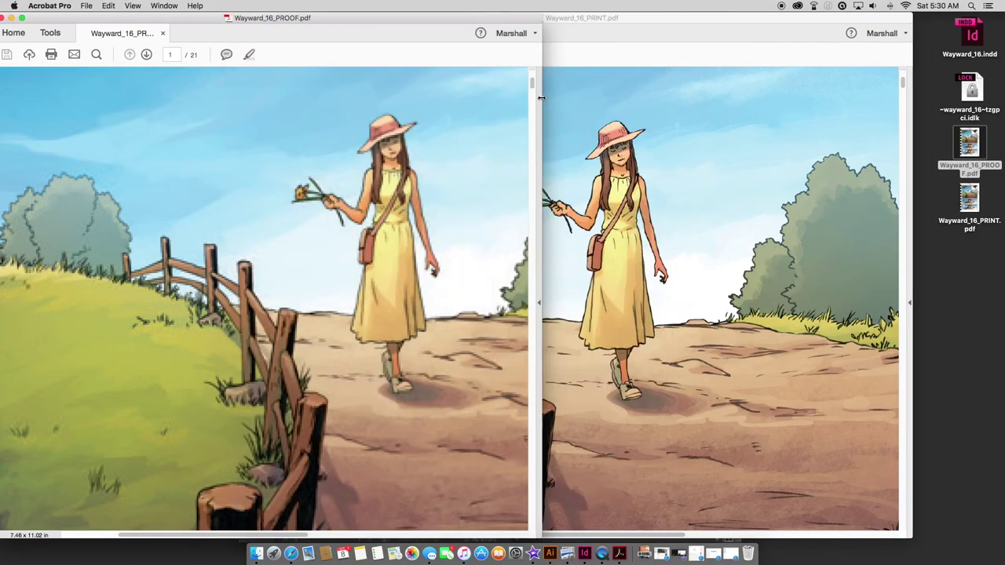
pyautogui.hscroll(5, 475, 183)
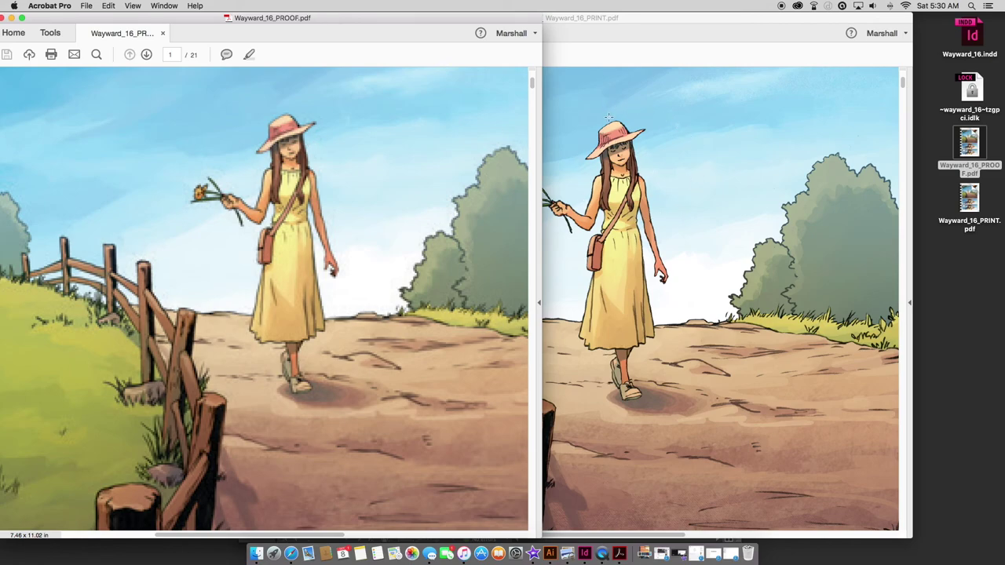
pyautogui.press('super+minus')
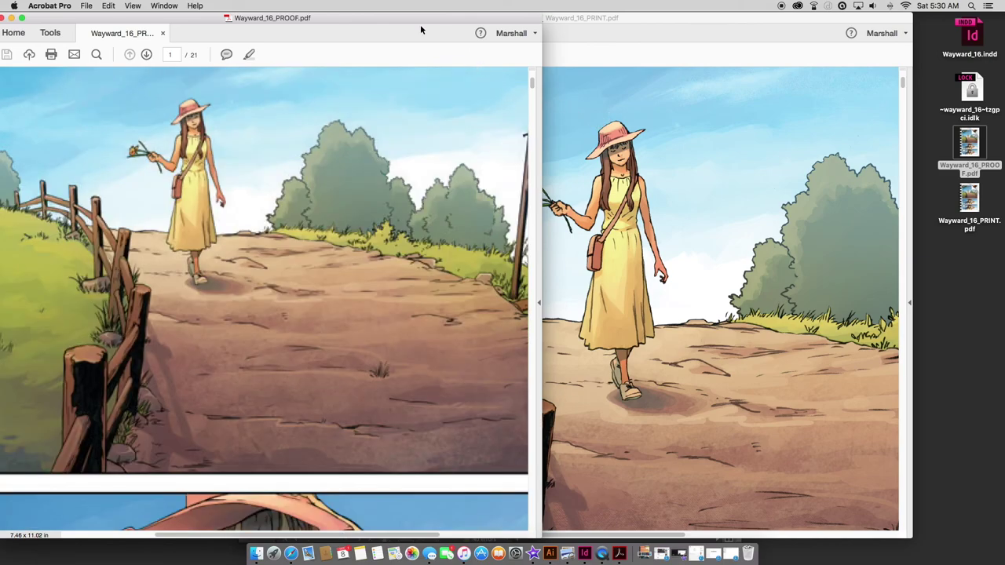
pyautogui.press('super+minus')
pyautogui.click(577, 23)
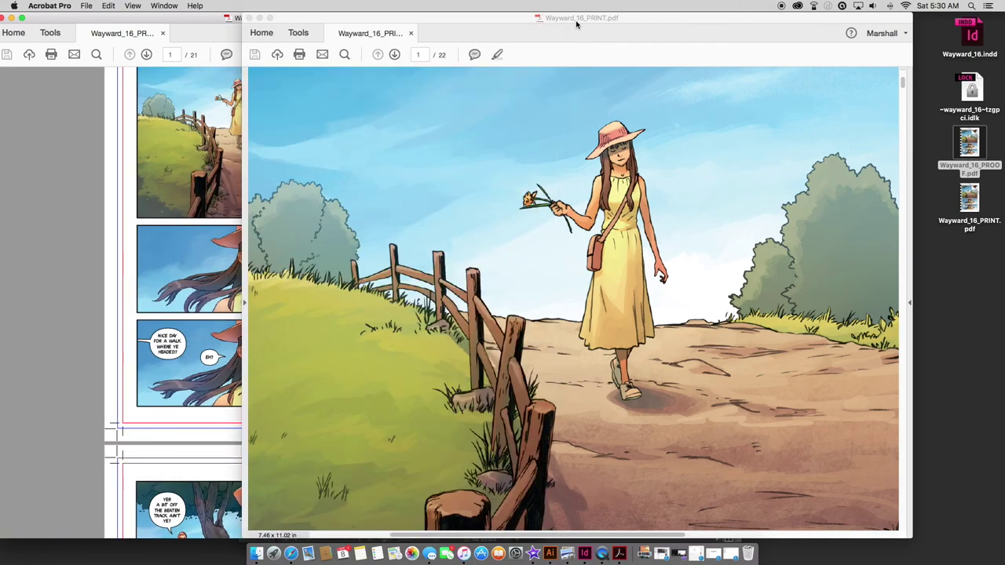
pyautogui.press('super+minus')
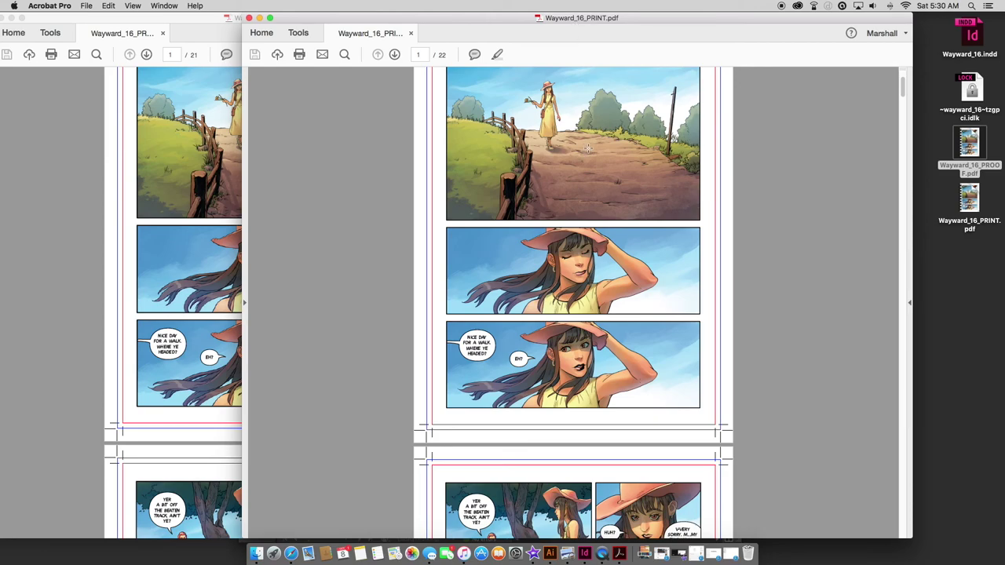
pyautogui.press('super+w')
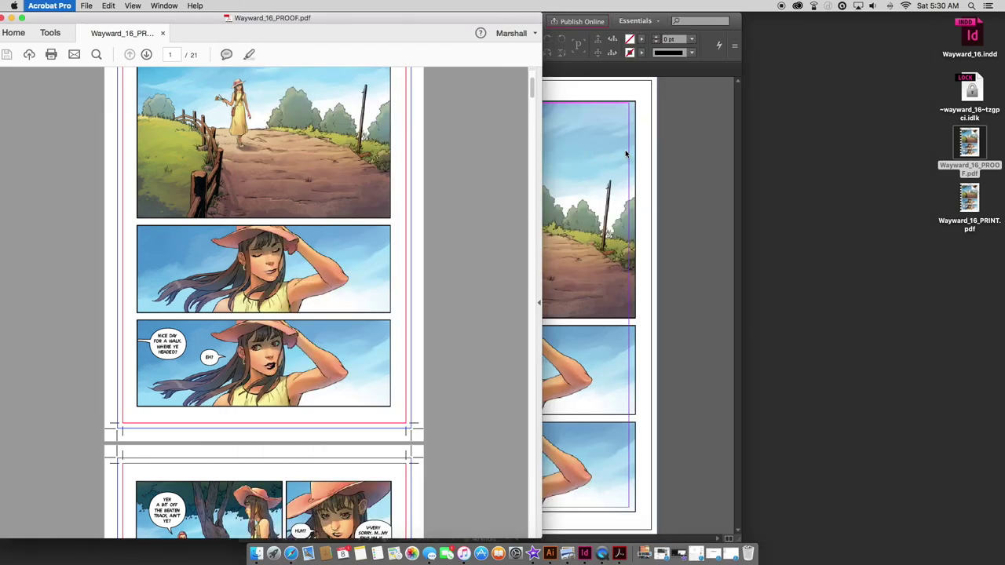
# Quit Acrobat to return to the Wayward_16.indd layout in InDesign
pyautogui.press('super+q')
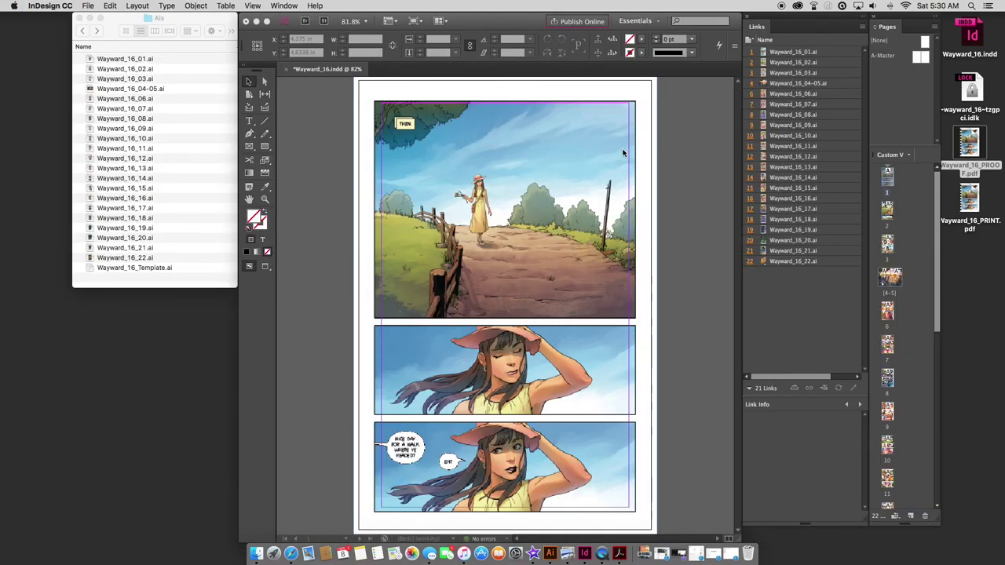